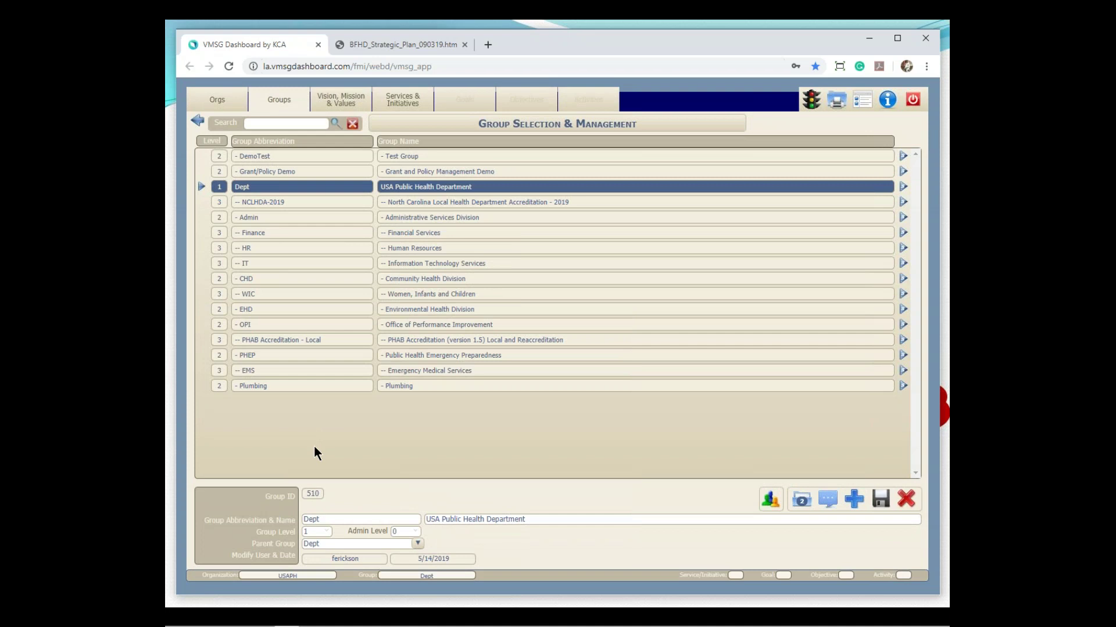
Step: Open the Community Health Division's services and examine the goals and notes of Safe Kids USA (SKUSA)
left_click(250, 280)
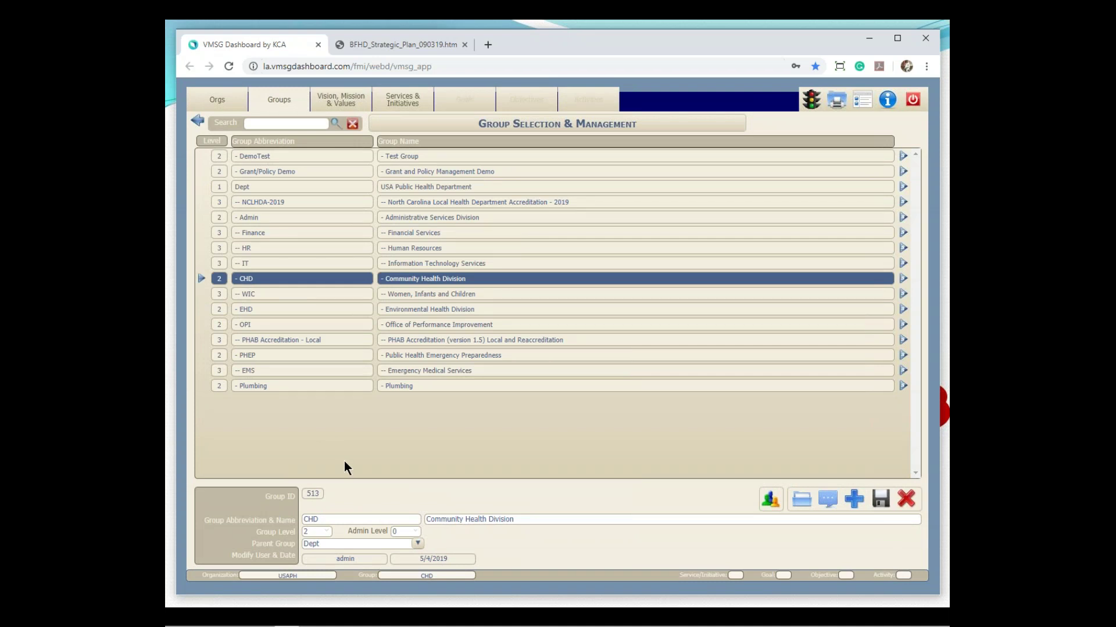
left_click(408, 102)
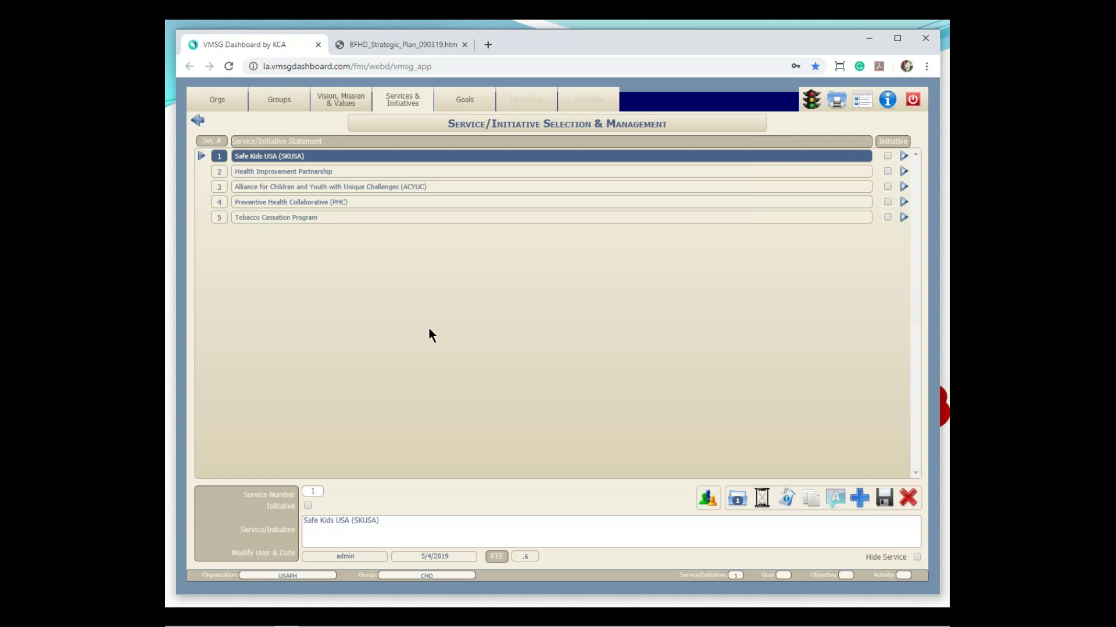
left_click(471, 99)
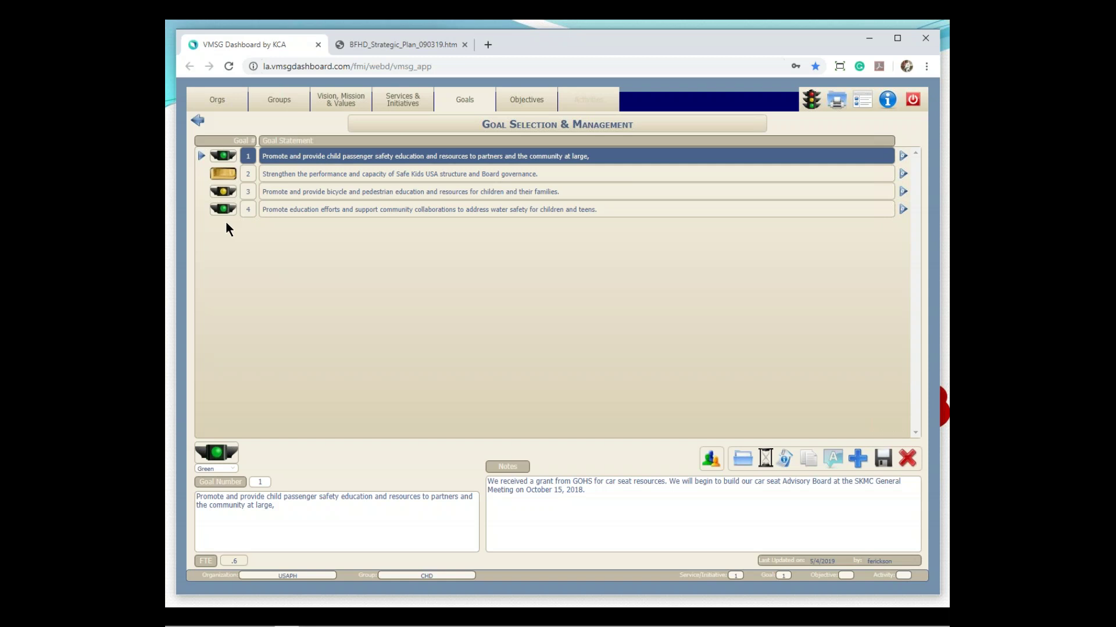
left_click(593, 515)
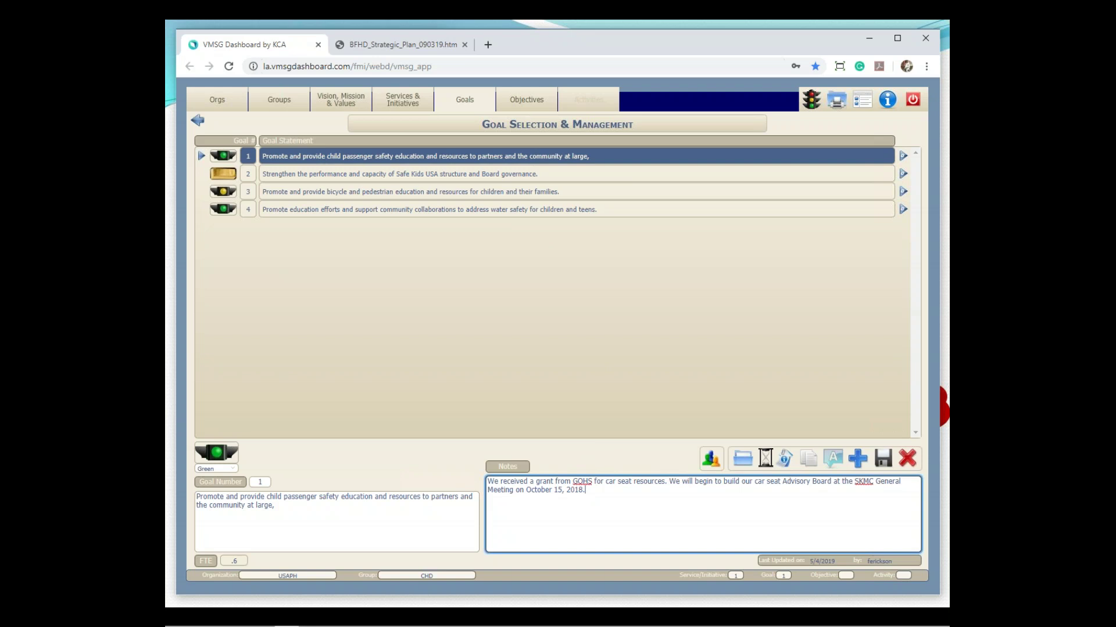
Step: Open the first goal's objectives and view all users available as lead for objective 1, leaving the lead unchanged
left_click(536, 99)
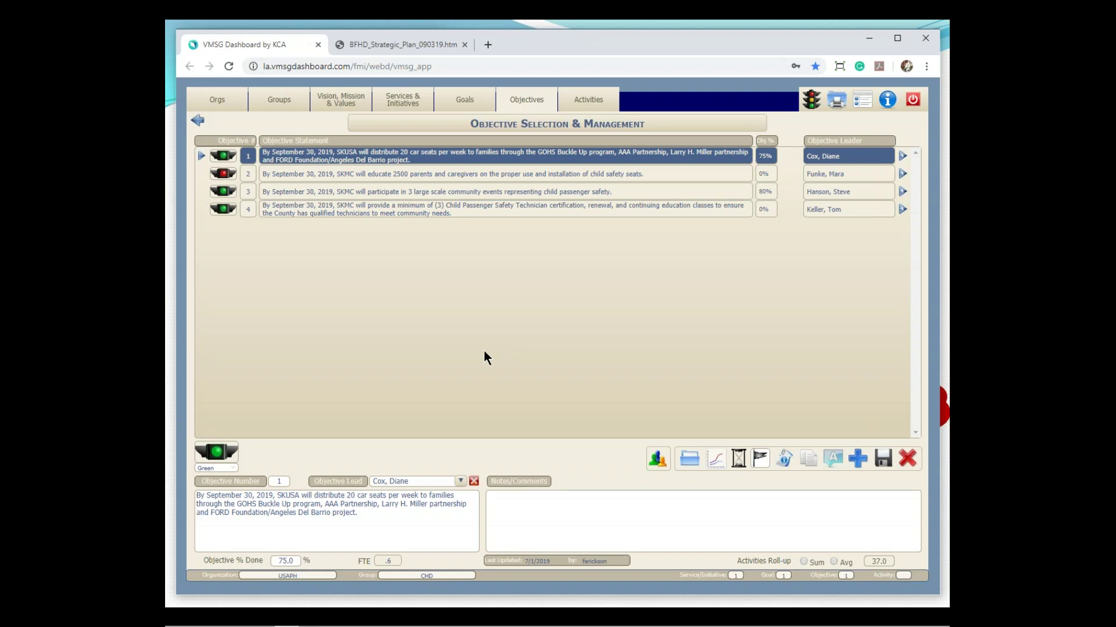
left_click(459, 482)
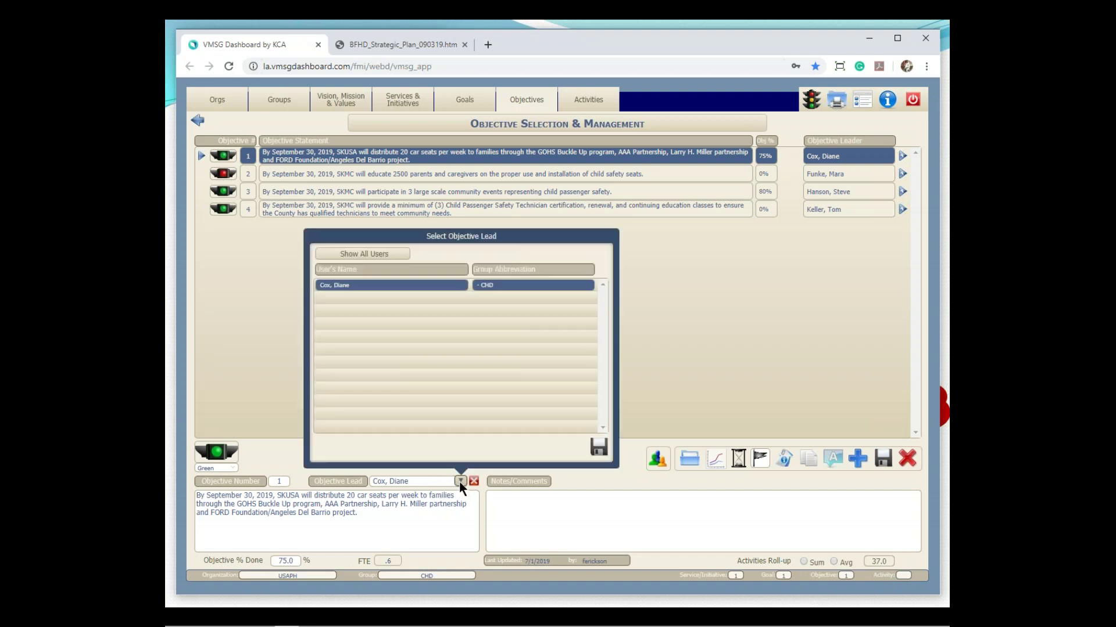
left_click(388, 255)
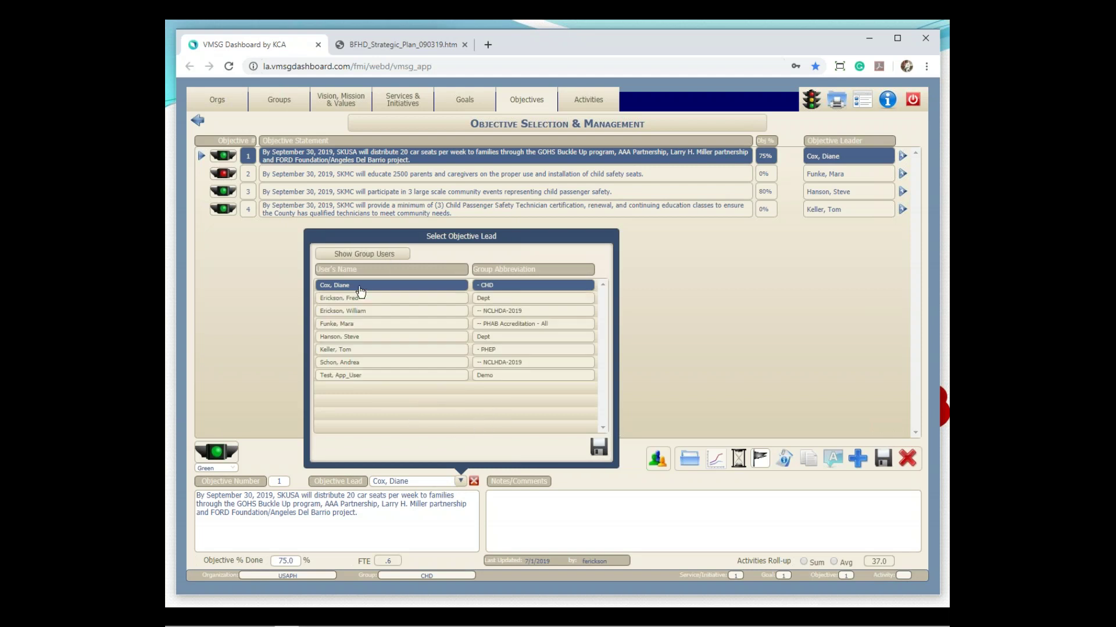
left_click(646, 325)
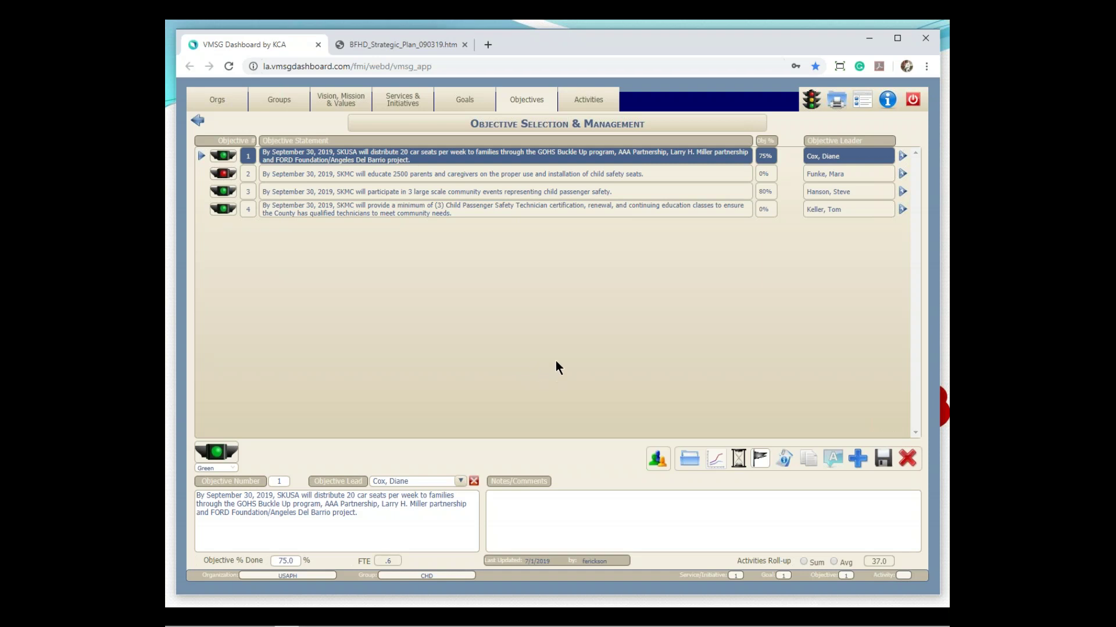
Step: Open the leader and team selection of objective 1's first activity and clear the group filter to list all users
left_click(591, 99)
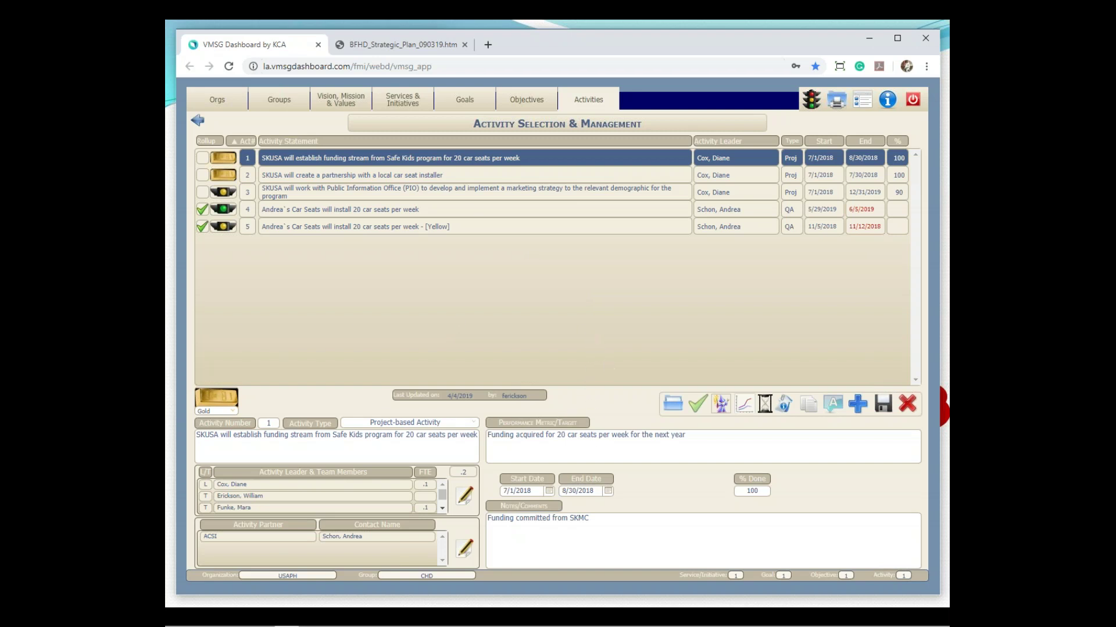
left_click(419, 449)
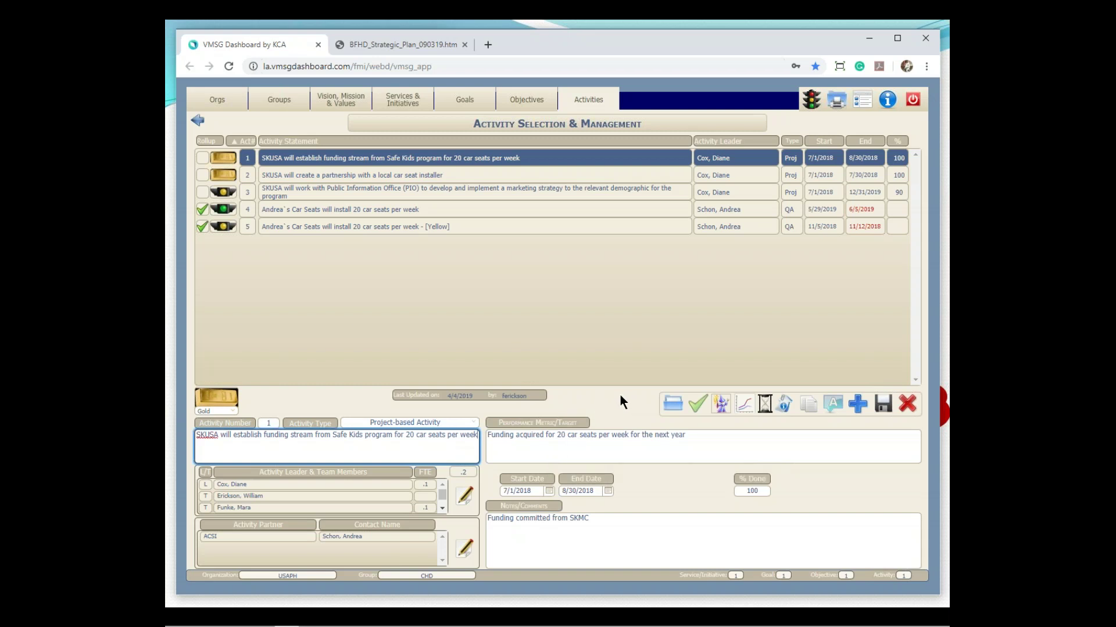
left_click(464, 496)
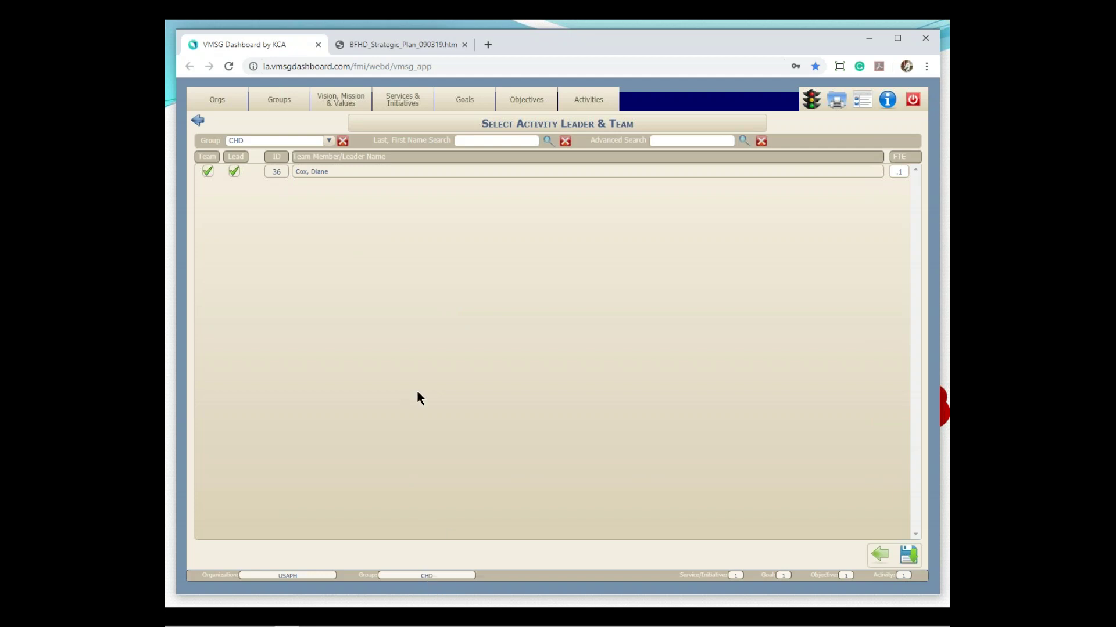
left_click(330, 142)
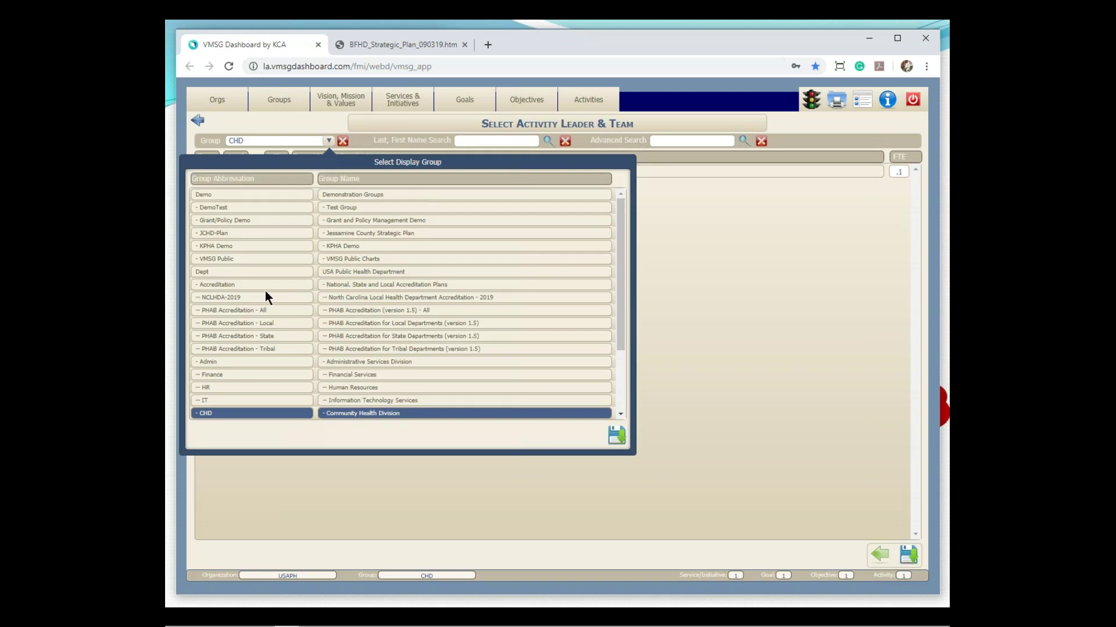
left_click(679, 295)
left_click(343, 141)
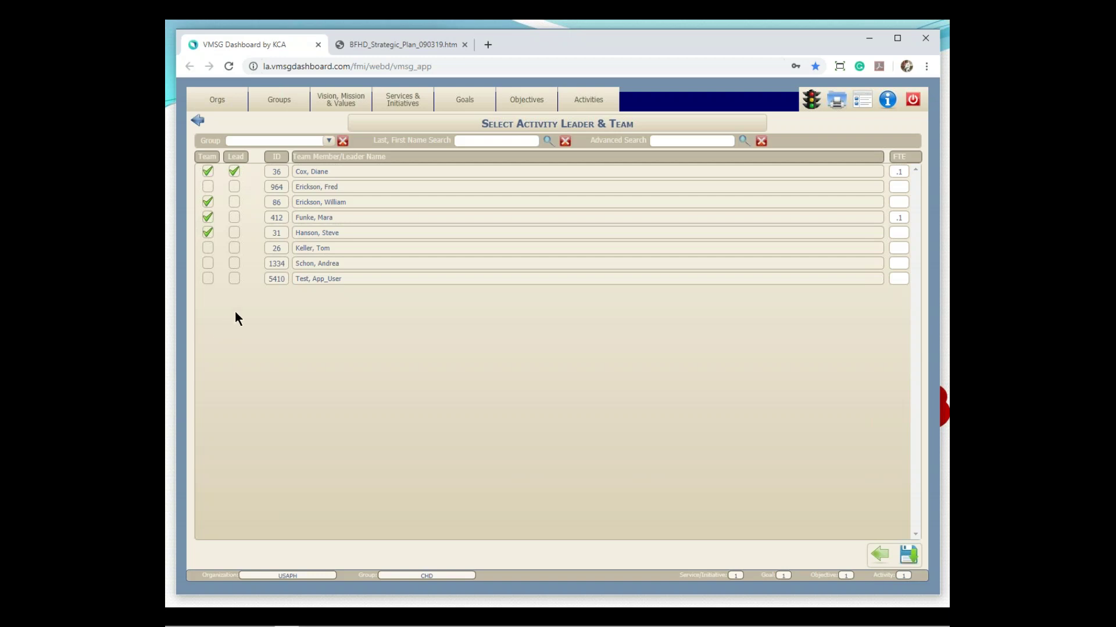
Step: Try out the lead assignment for different team members on the first activity, and leave the selection without saving
left_click(235, 203)
left_click(235, 171)
left_click(234, 172)
left_click(881, 556)
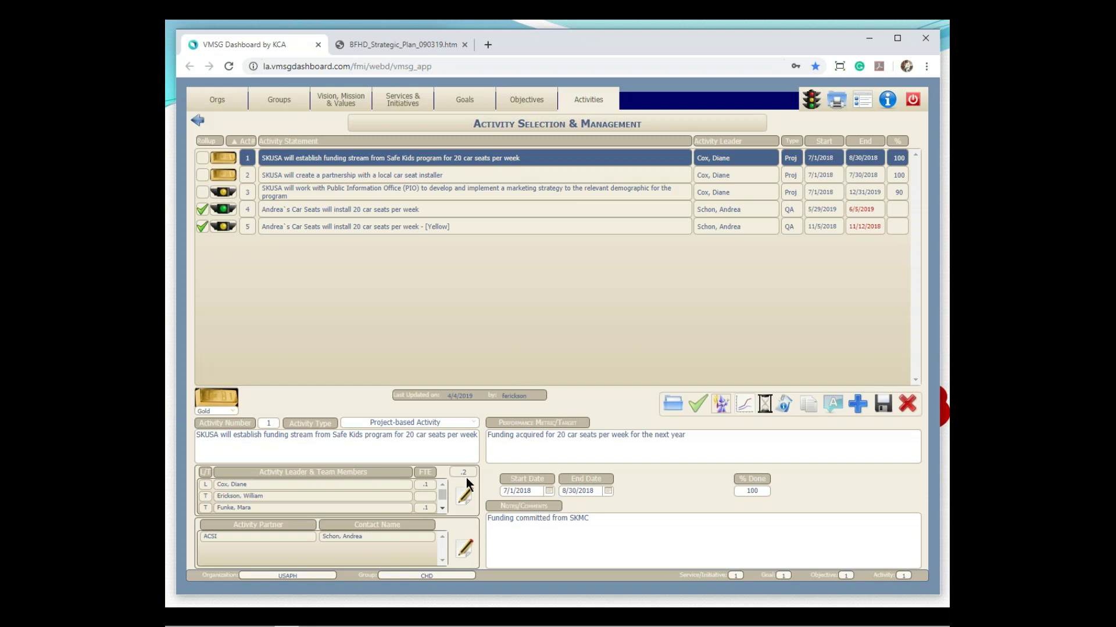
Step: Check the objectives list again, and inspect the first activity's percent done and available activity types
left_click(534, 100)
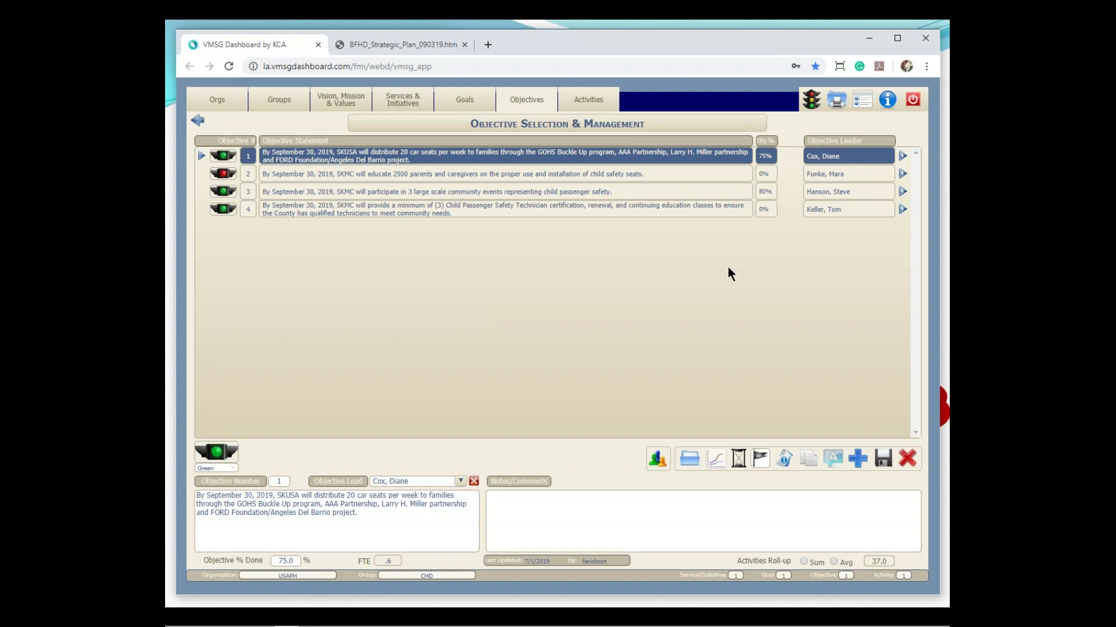
left_click(598, 100)
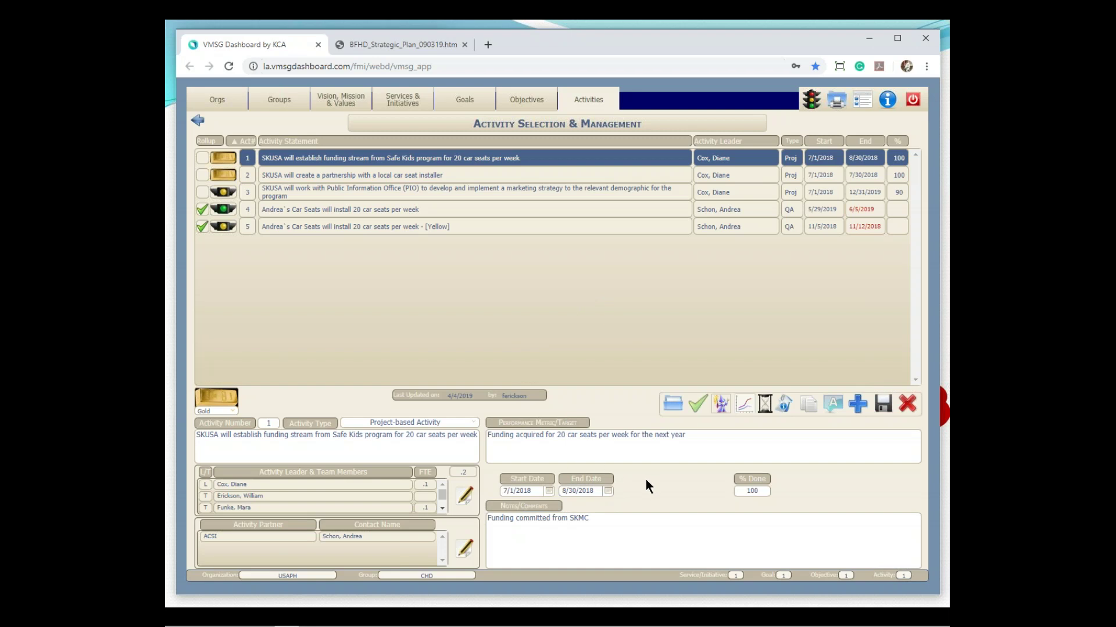
left_click(745, 493)
left_click(473, 424)
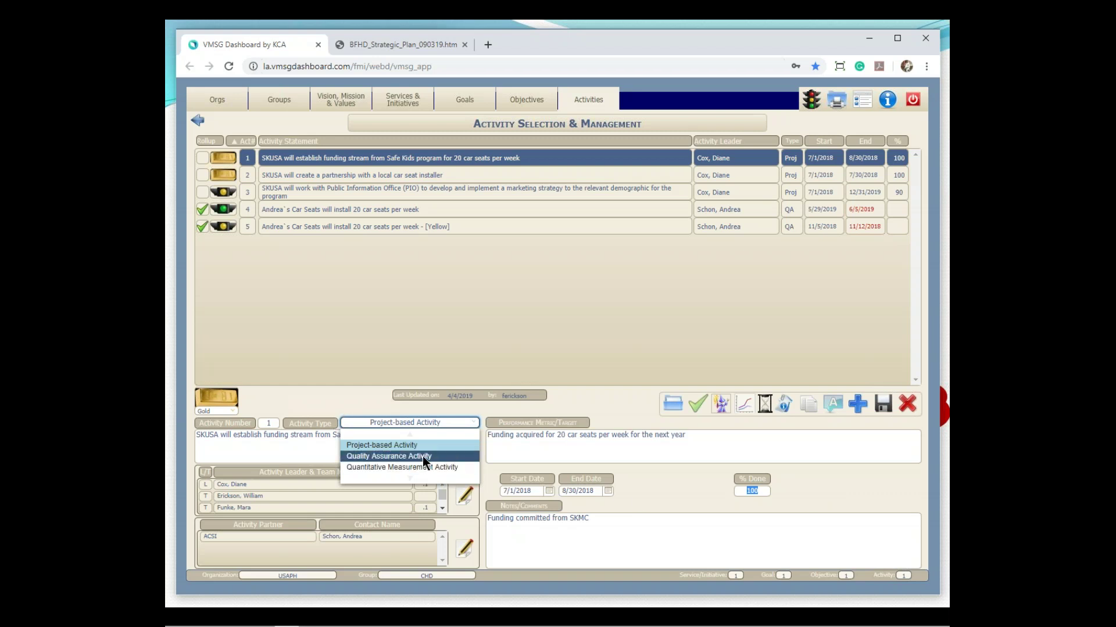
left_click(664, 482)
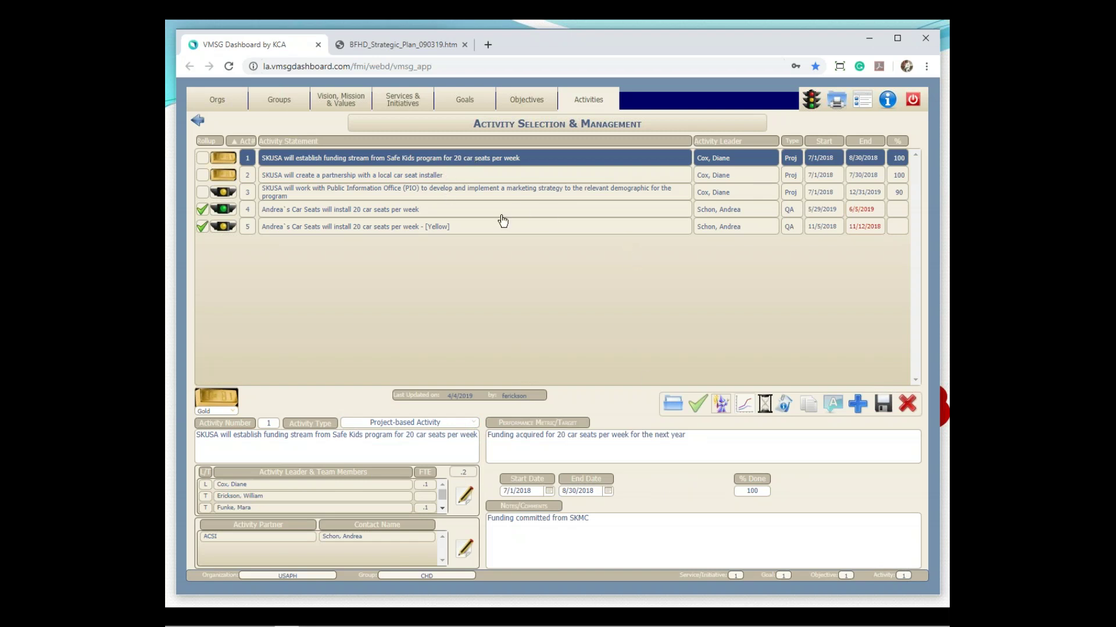
Step: View the partners of activity 2 and the contacts at Andreas Car Seat Installation, and return without saving
left_click(438, 175)
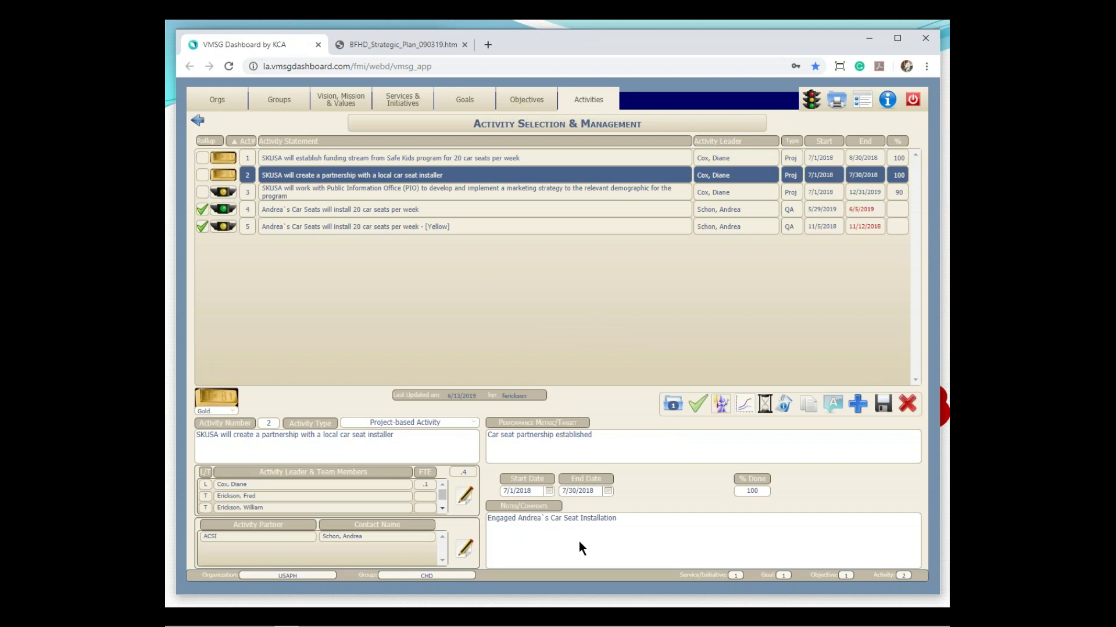
left_click(468, 552)
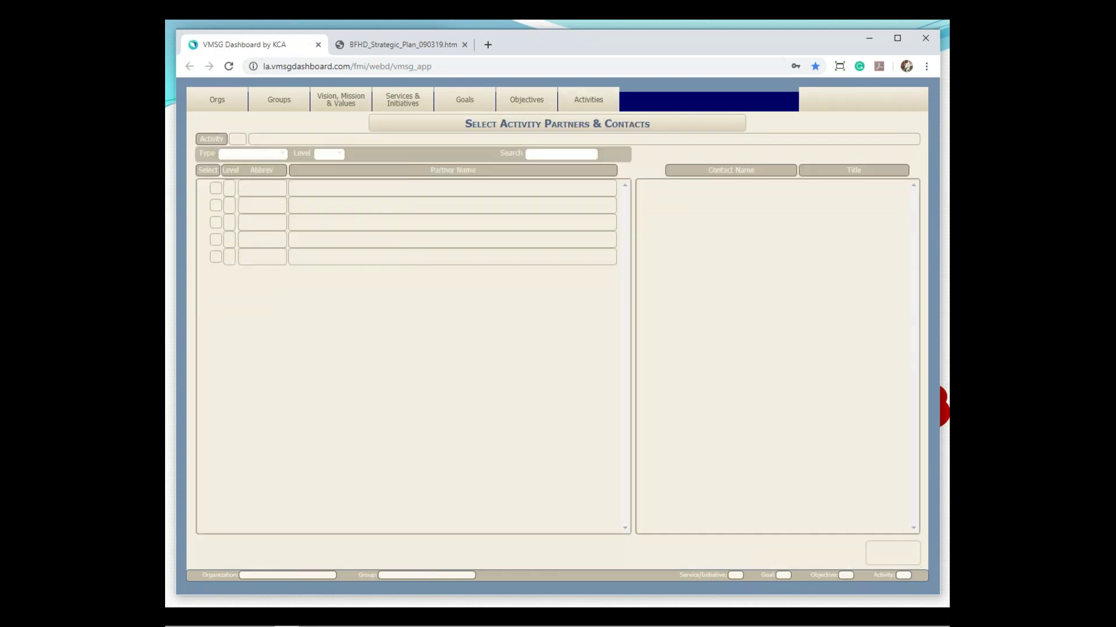
left_click(363, 189)
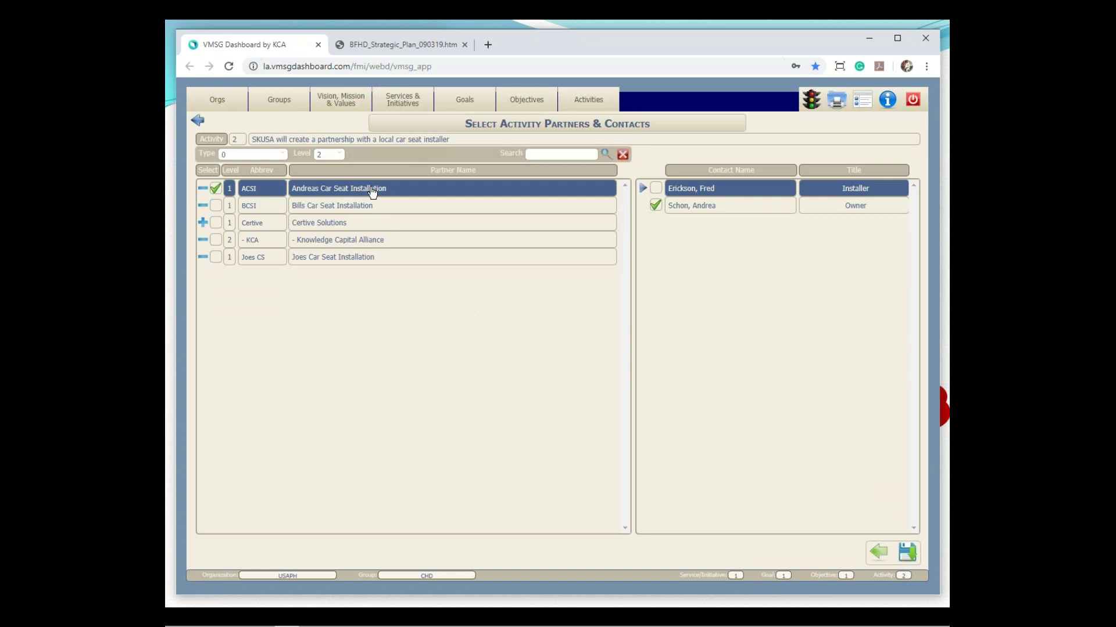
left_click(685, 207)
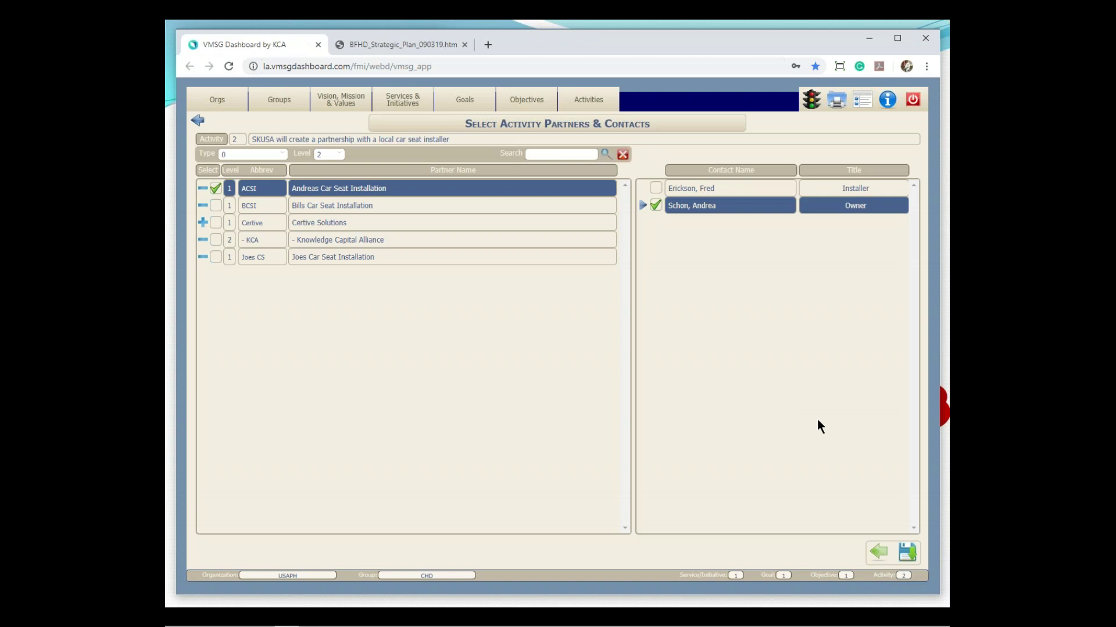
left_click(882, 554)
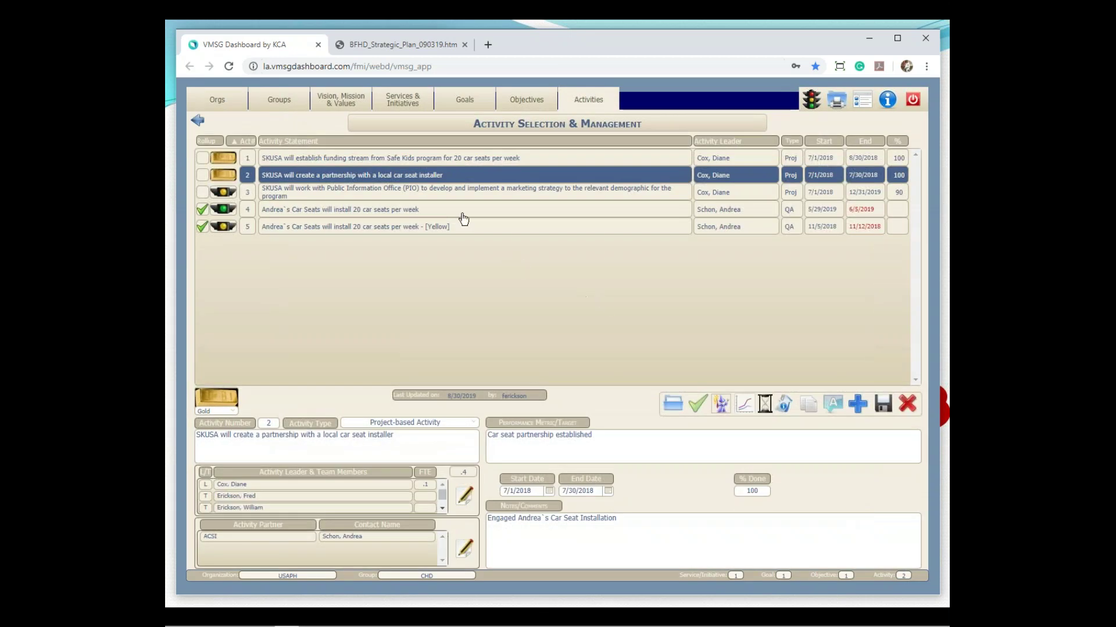
Step: Examine the details of activity 3 on the marketing strategy and activity 4 on weekly car seat installation
left_click(432, 193)
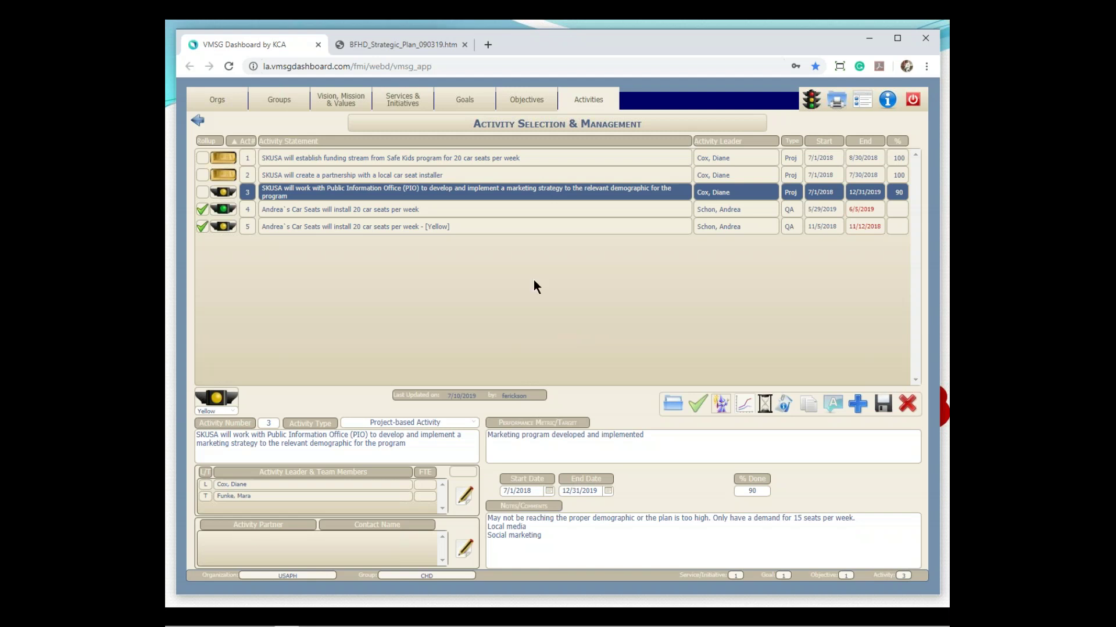
left_click(421, 214)
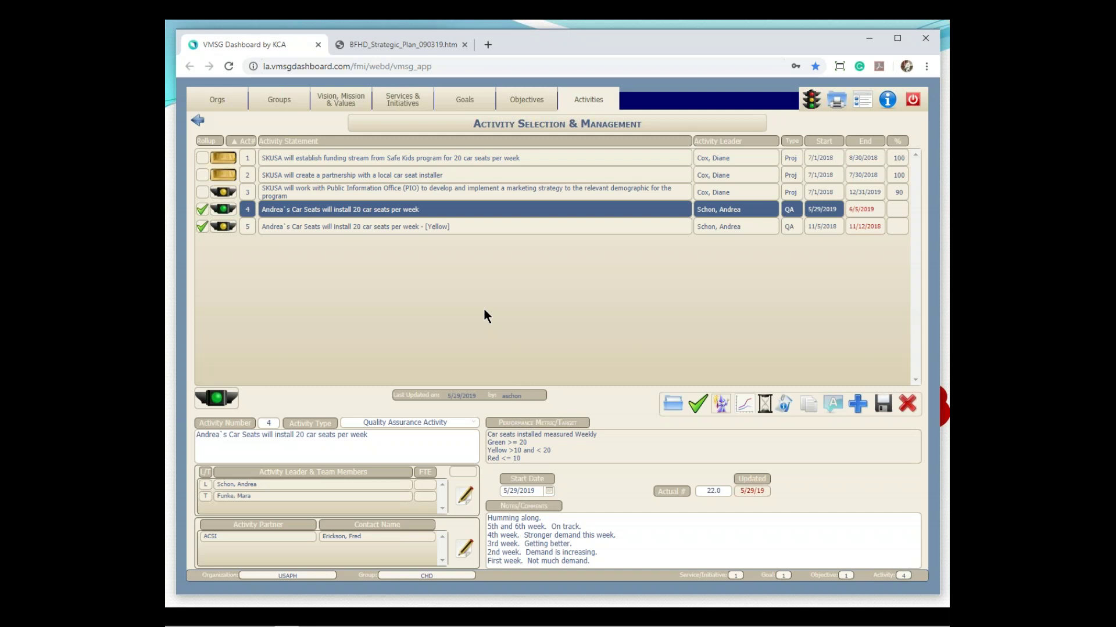
key("alt+Tab")
key("Right")
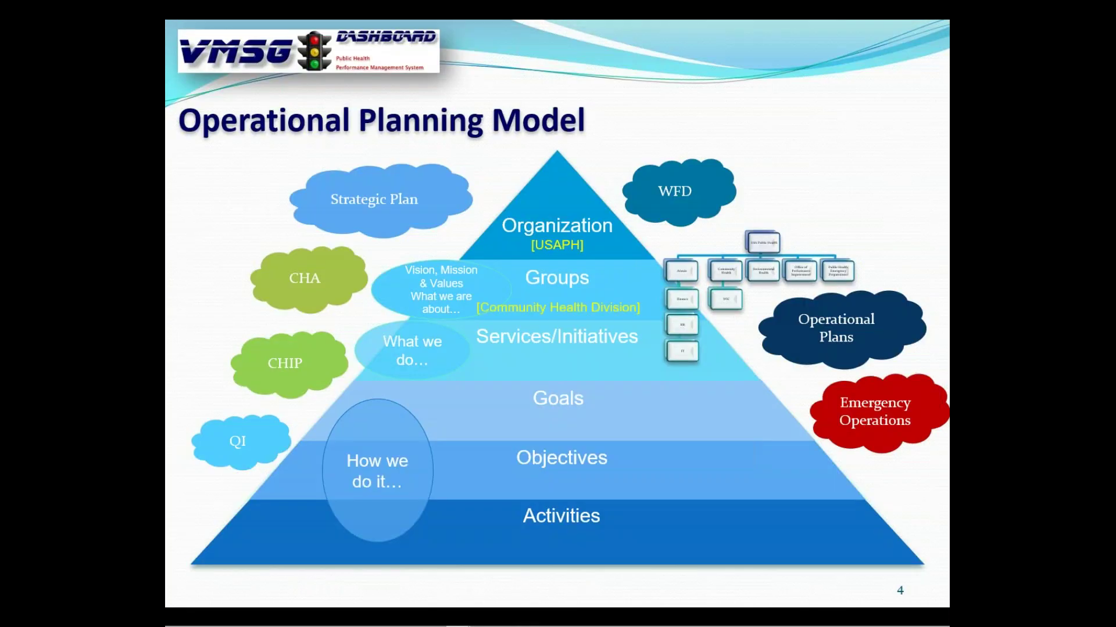
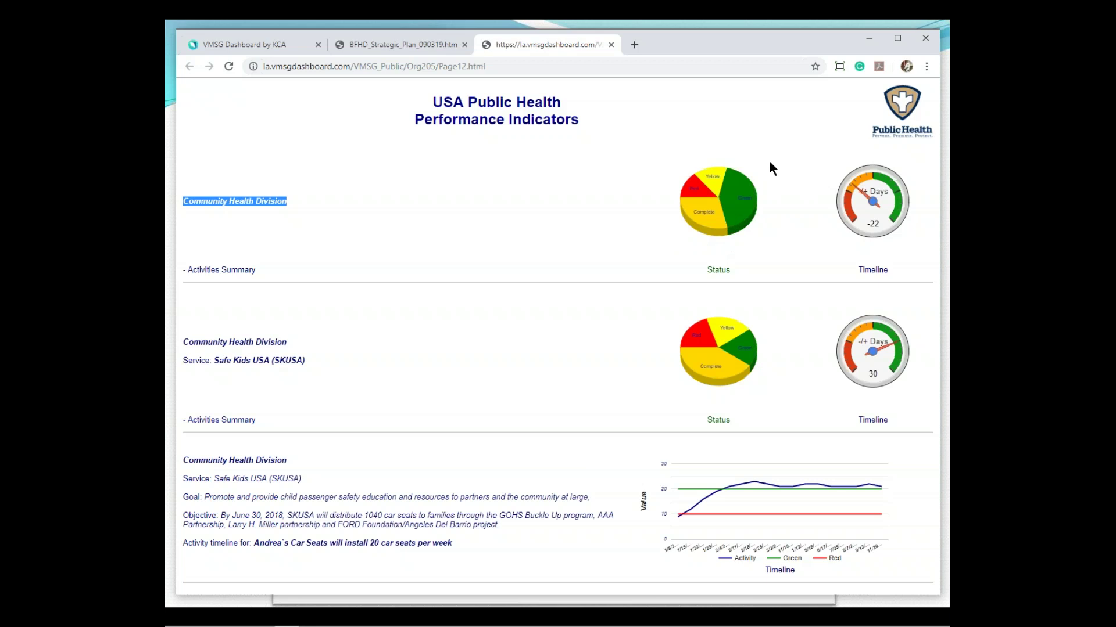
Step: Examine the USA Public Health Performance Indicators page, highlighting the car seat activity title and the page address
mouse_move(707, 239)
left_click_drag(454, 545, 258, 546)
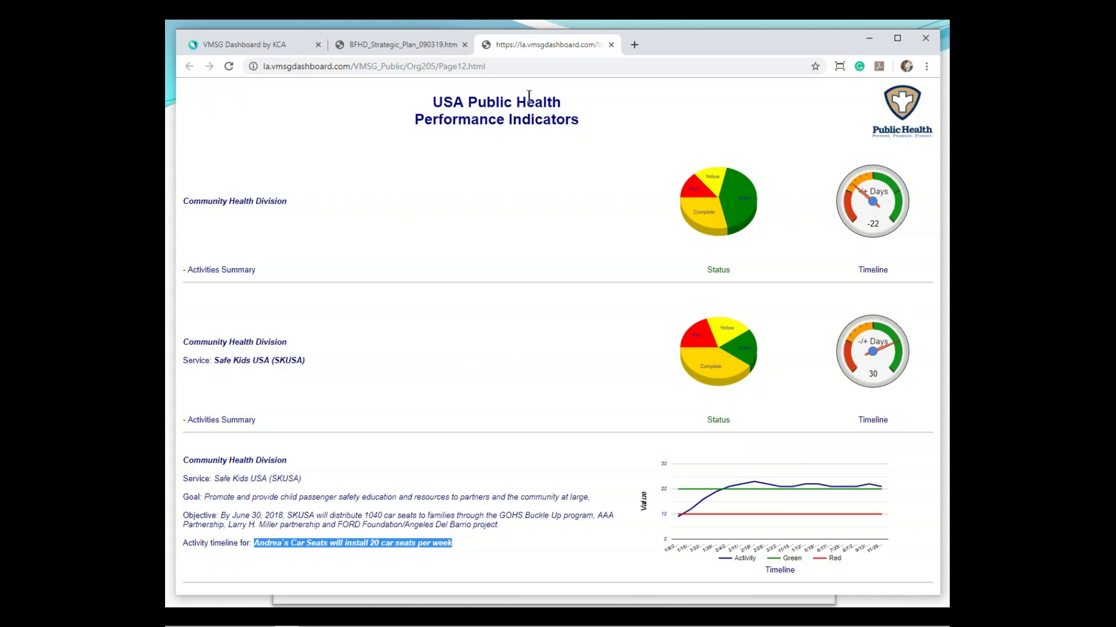
left_click(528, 70)
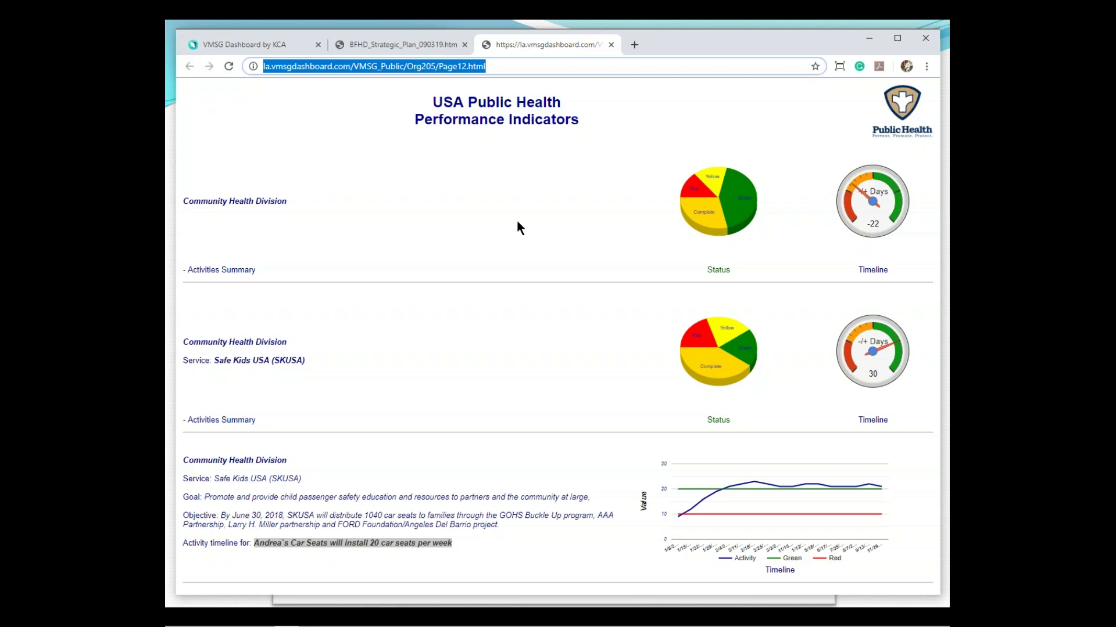
key("alt+Tab")
key("Right")
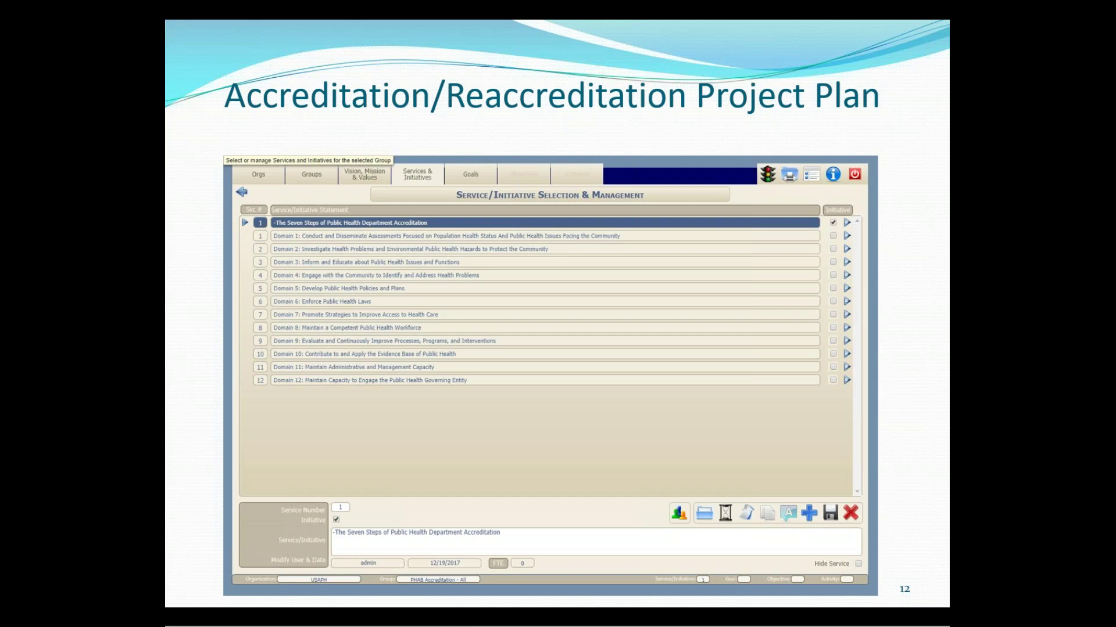
key("alt+Tab")
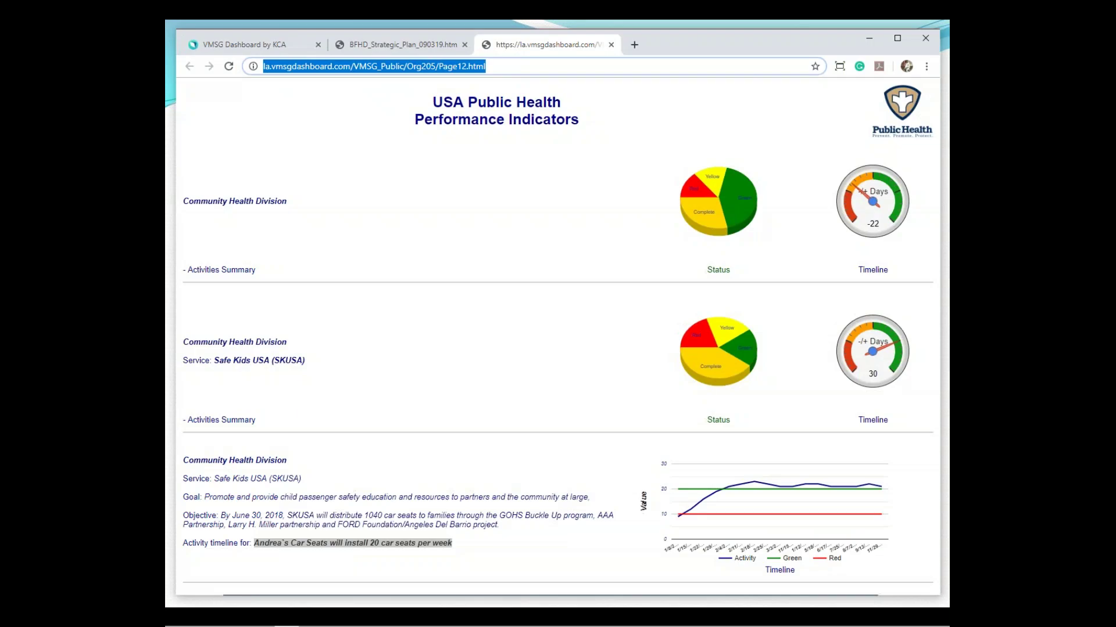
Step: In the VMSG Dashboard, open the PHAB Accreditation - Local group and view the goals of The Seven Steps of Public Health Department Accreditation
left_click(261, 44)
left_click(291, 100)
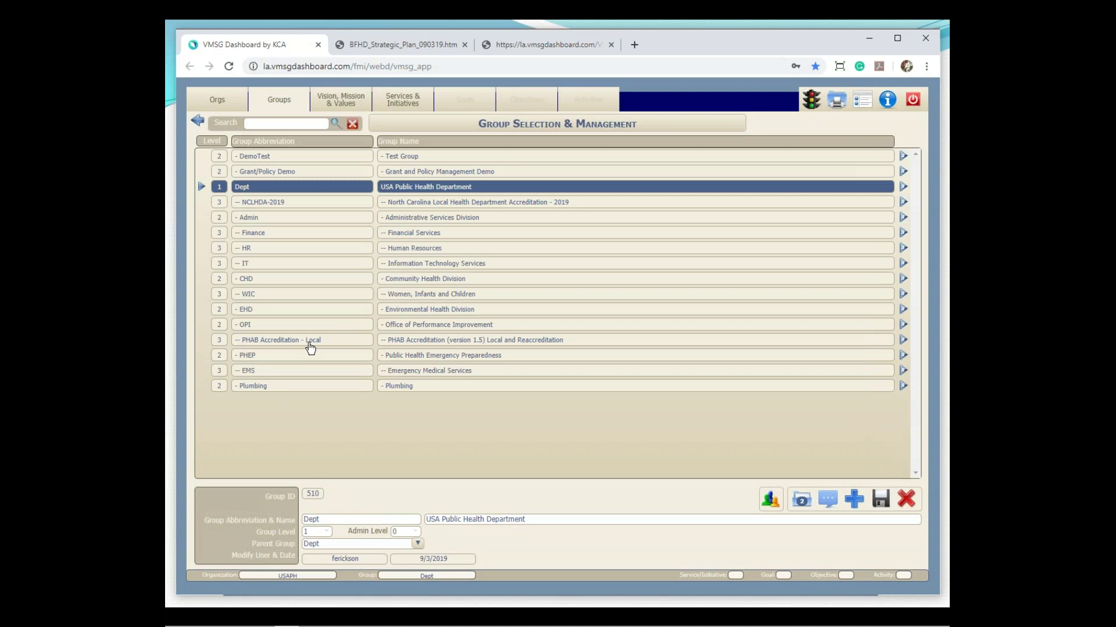
left_click(310, 343)
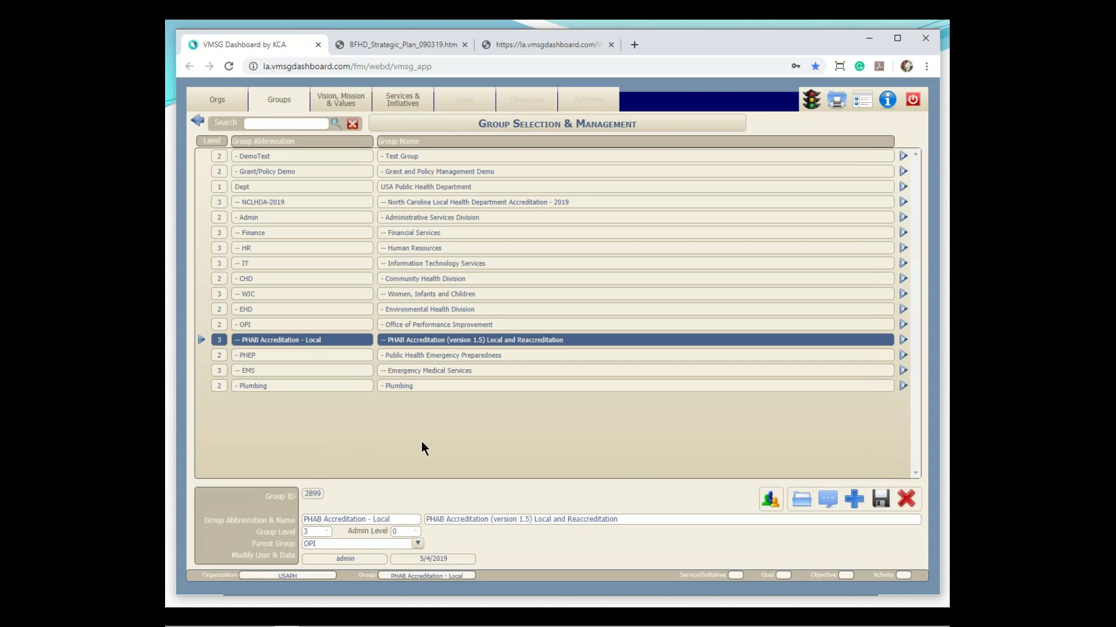
left_click(413, 100)
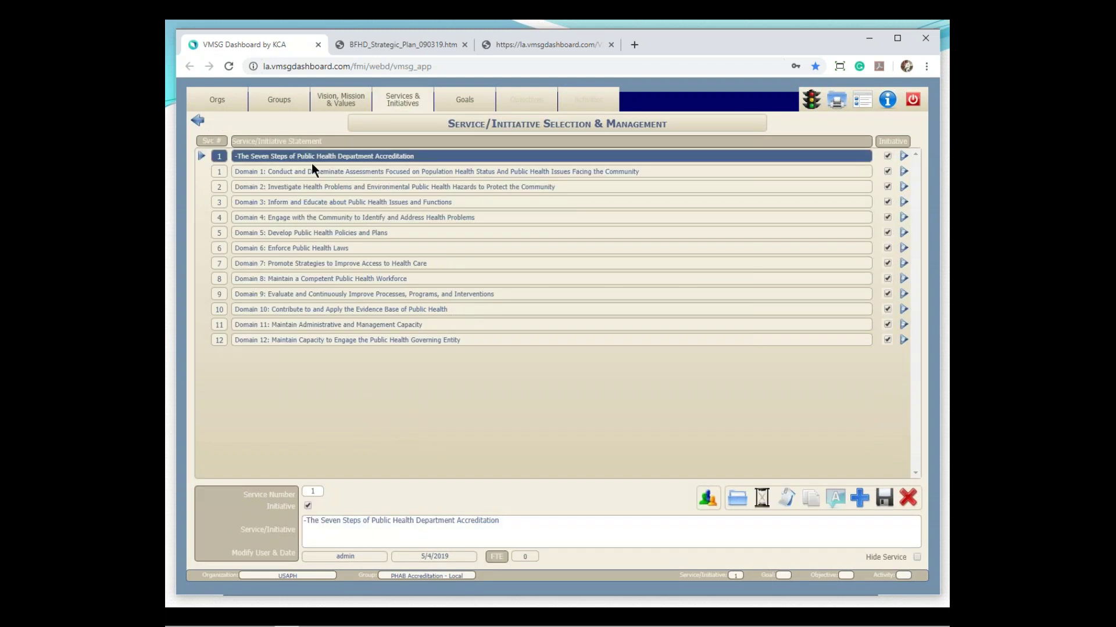
left_click(462, 103)
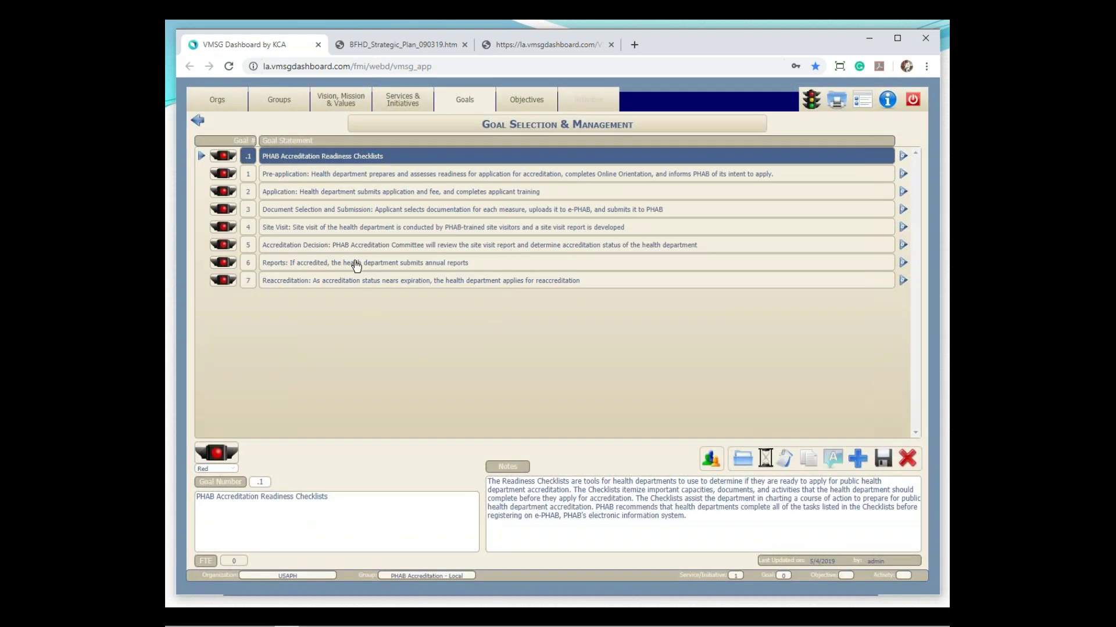
Step: View goal 6 on annual reports and goal 7 on reaccreditation in the accreditation steps
left_click(356, 262)
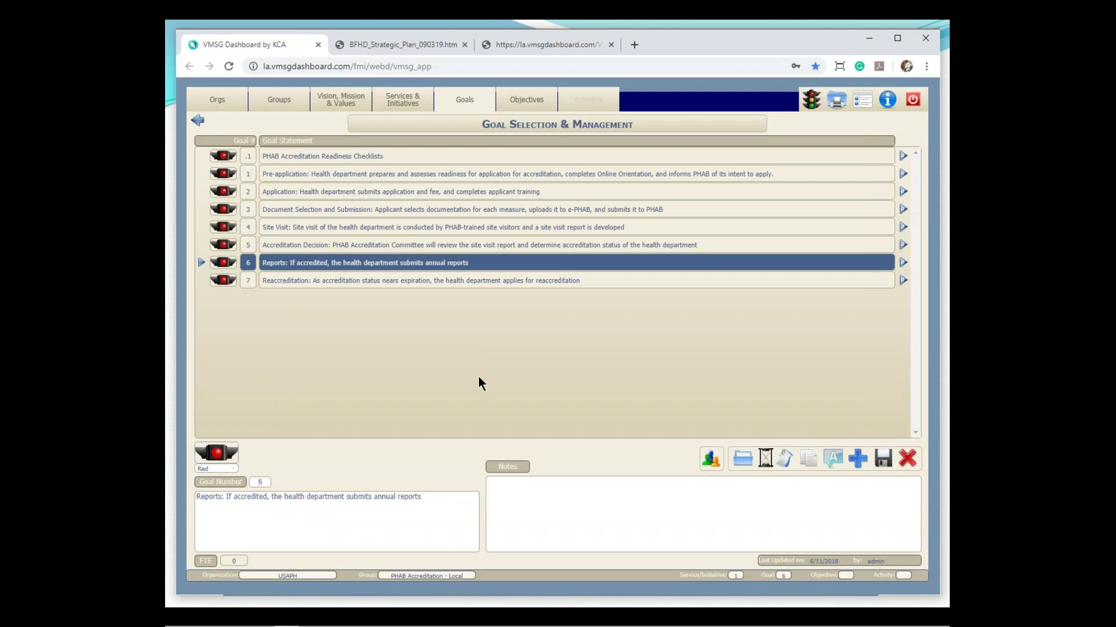
left_click(395, 281)
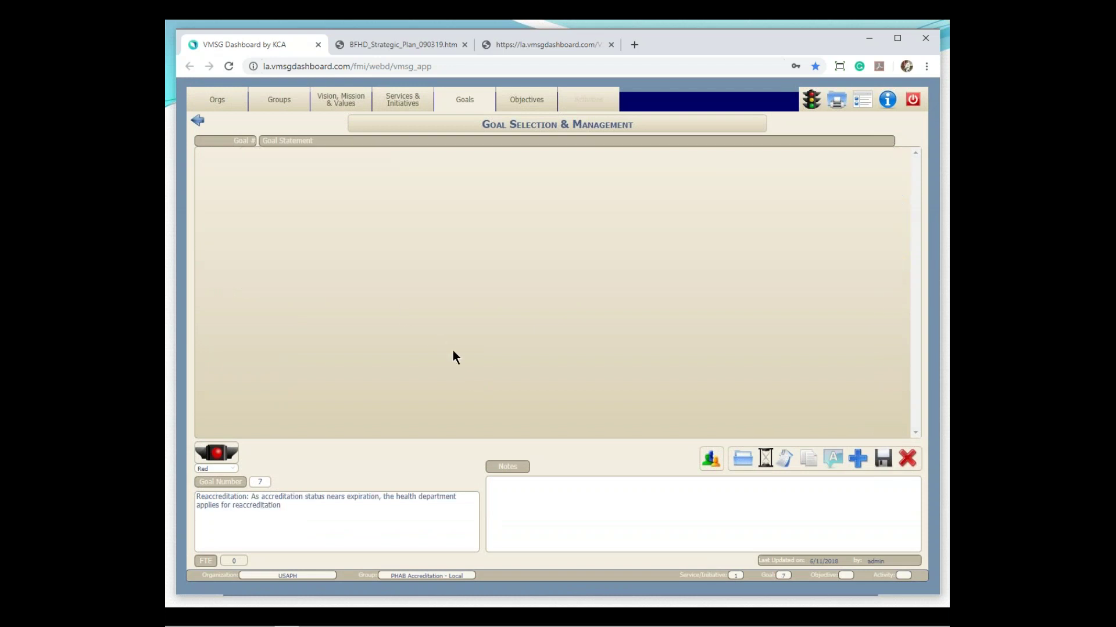
Step: Open the goals of Domain 1 on population health assessments and select the Domain 1 Reaccreditation Measures
left_click(405, 97)
left_click(314, 173)
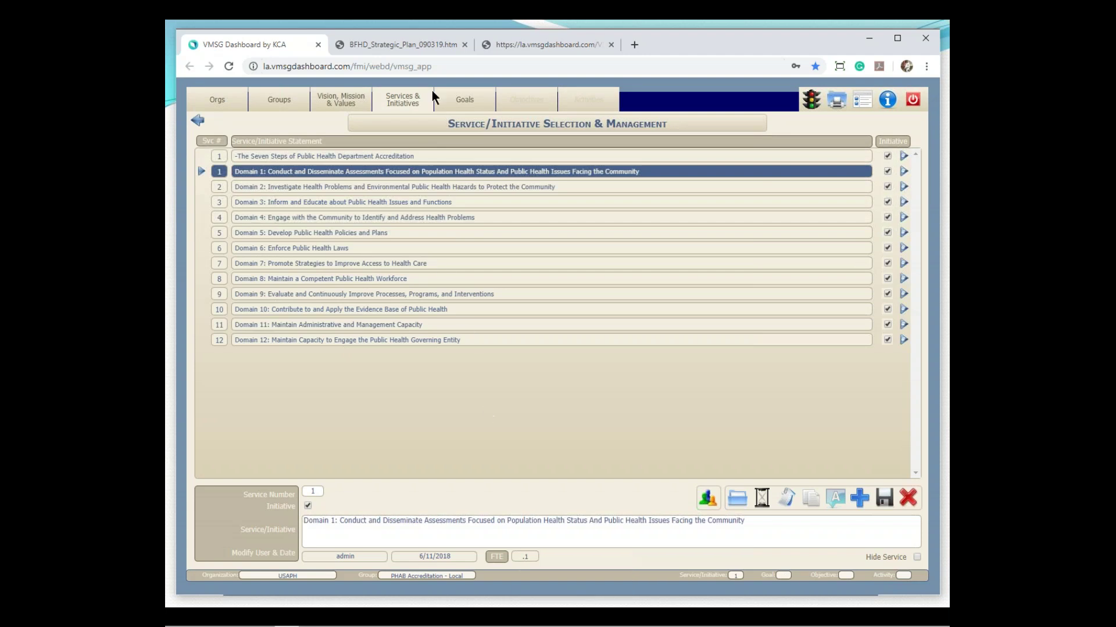
left_click(456, 96)
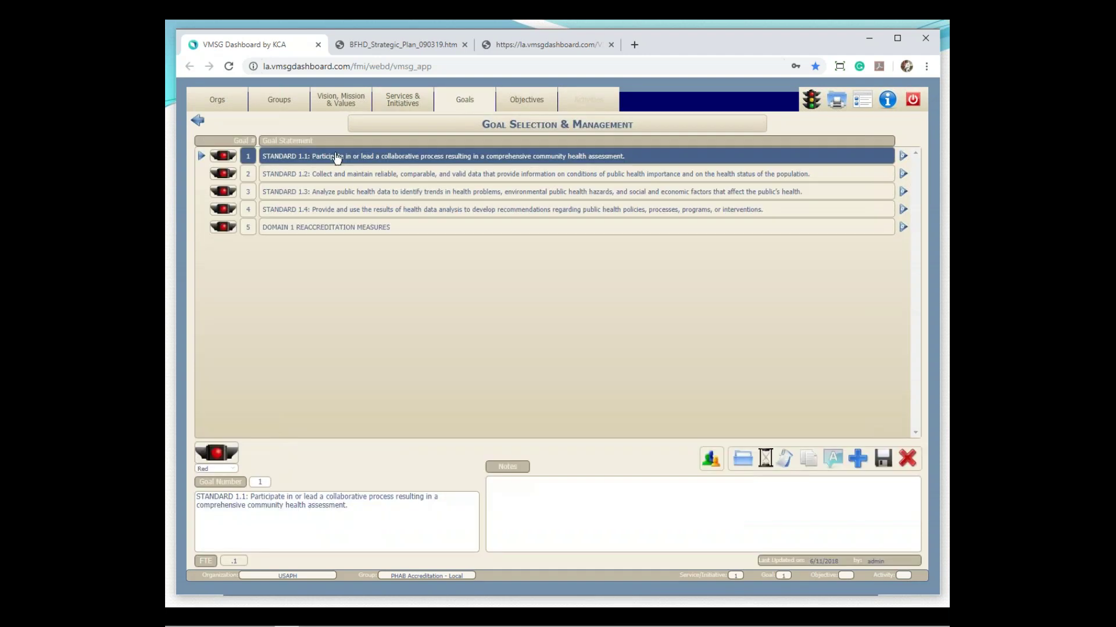
left_click(341, 229)
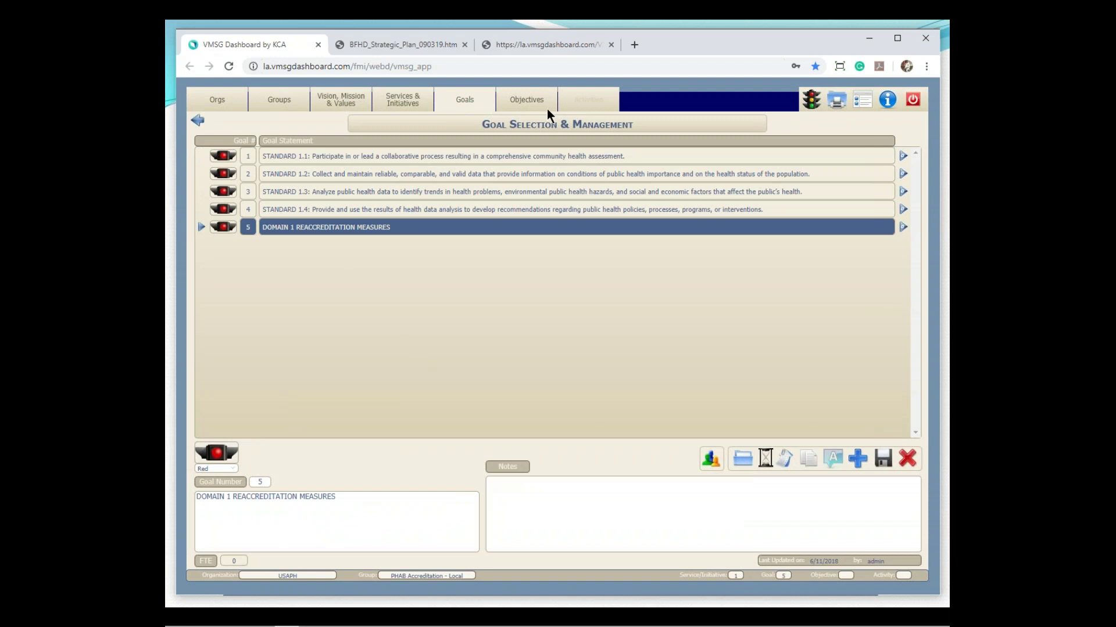
Step: View the objectives of the Domain 1 Reaccreditation Measures and the activities under Reaccreditation Measure 1.1
left_click(533, 100)
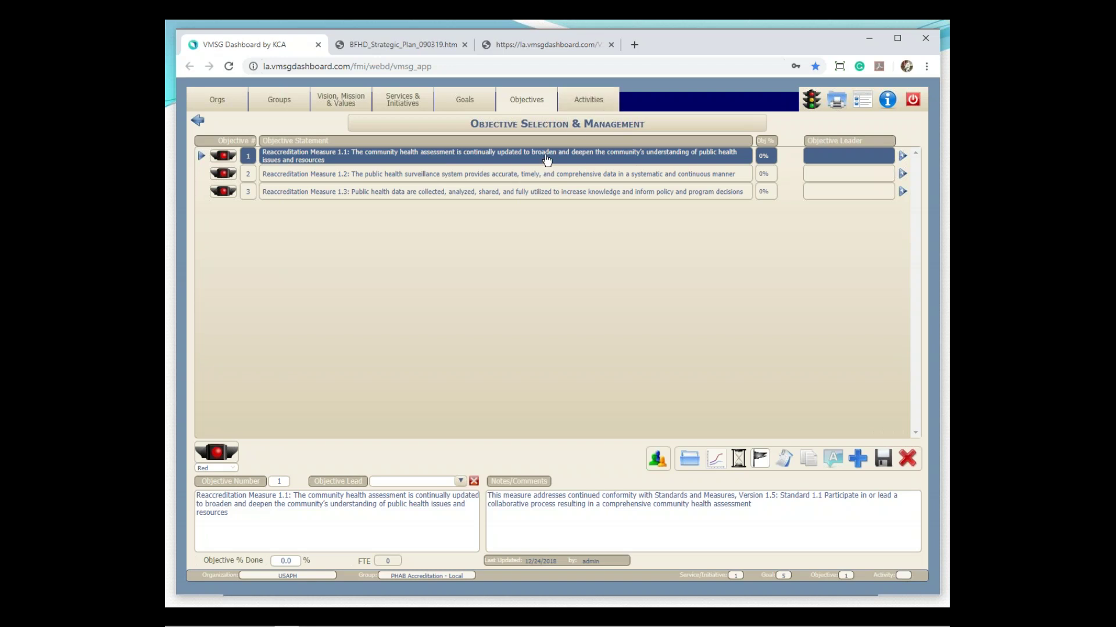
left_click(594, 99)
left_click(646, 372)
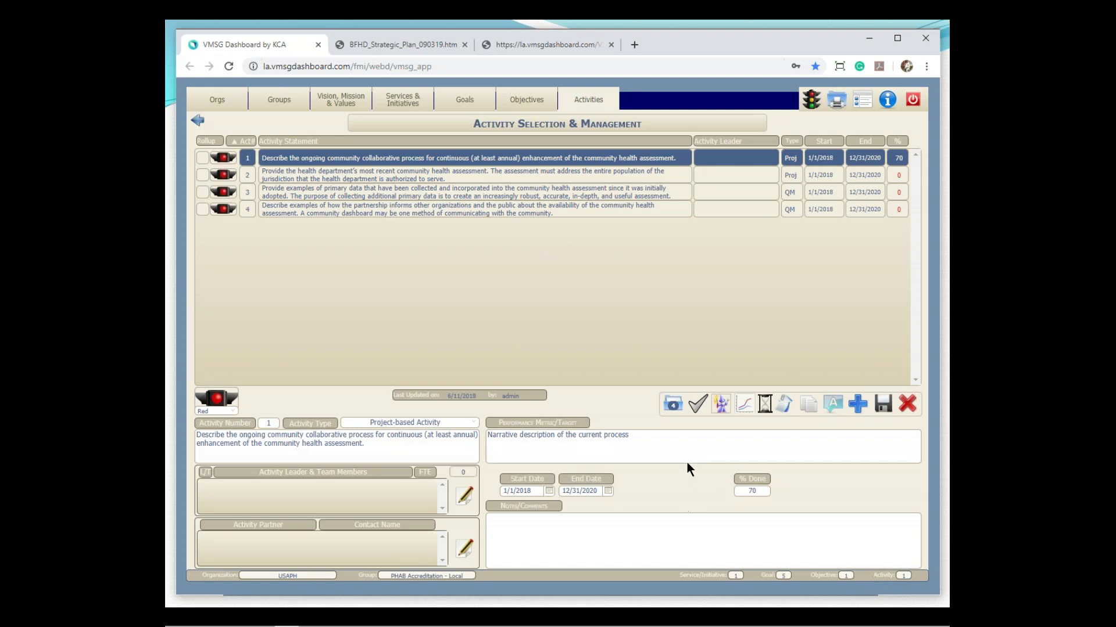
Step: Open the documents attached to activity 1, select Call to Action version 2, and show all document versions
left_click(672, 406)
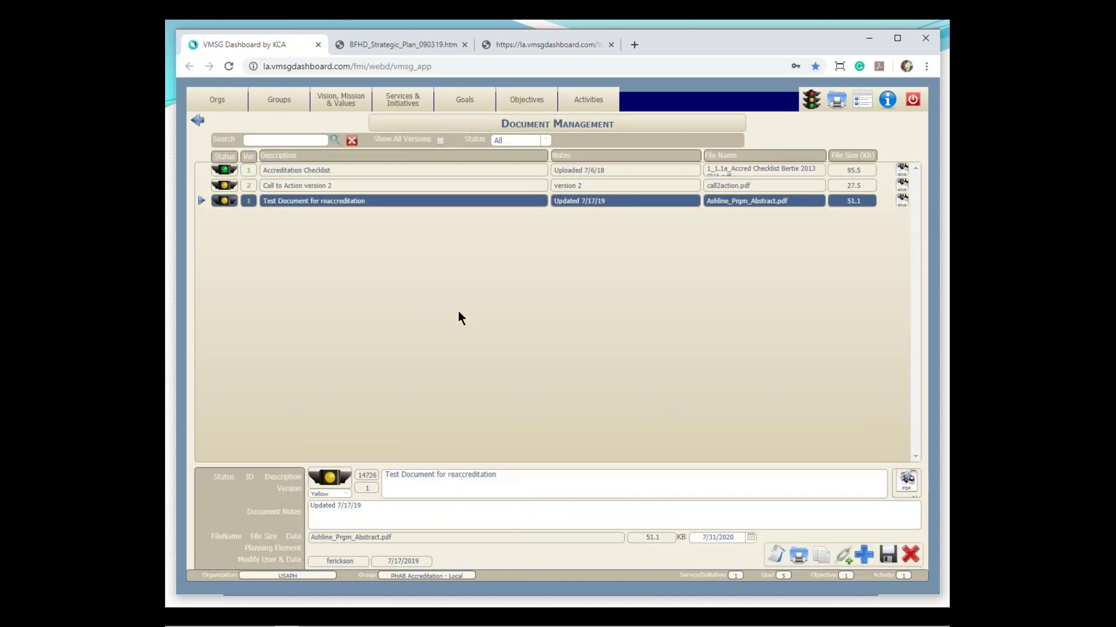
left_click(294, 185)
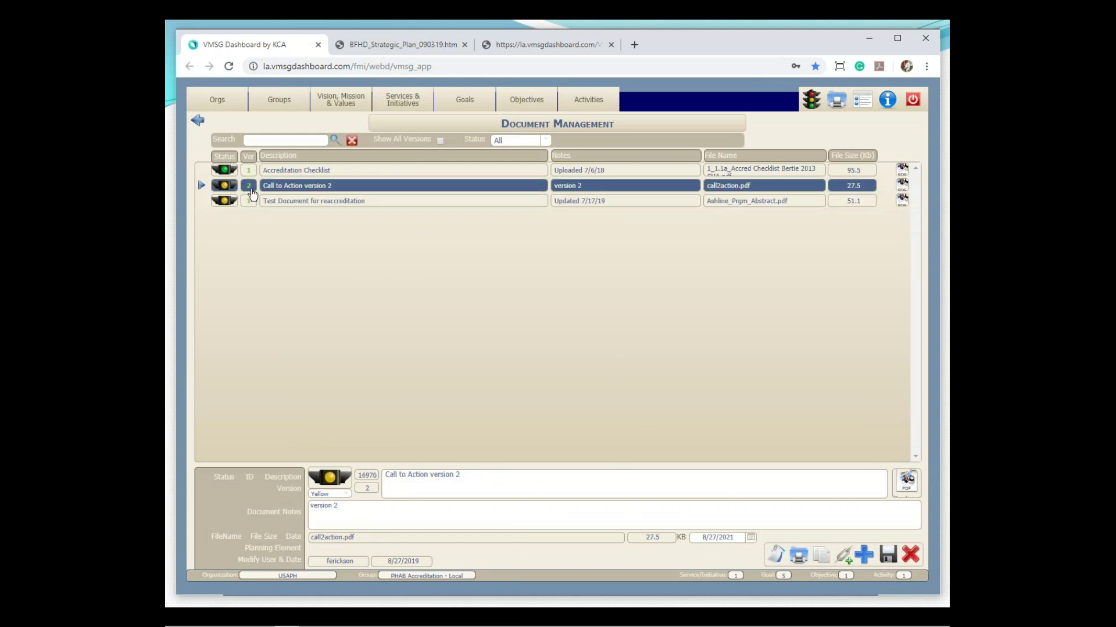
left_click(440, 141)
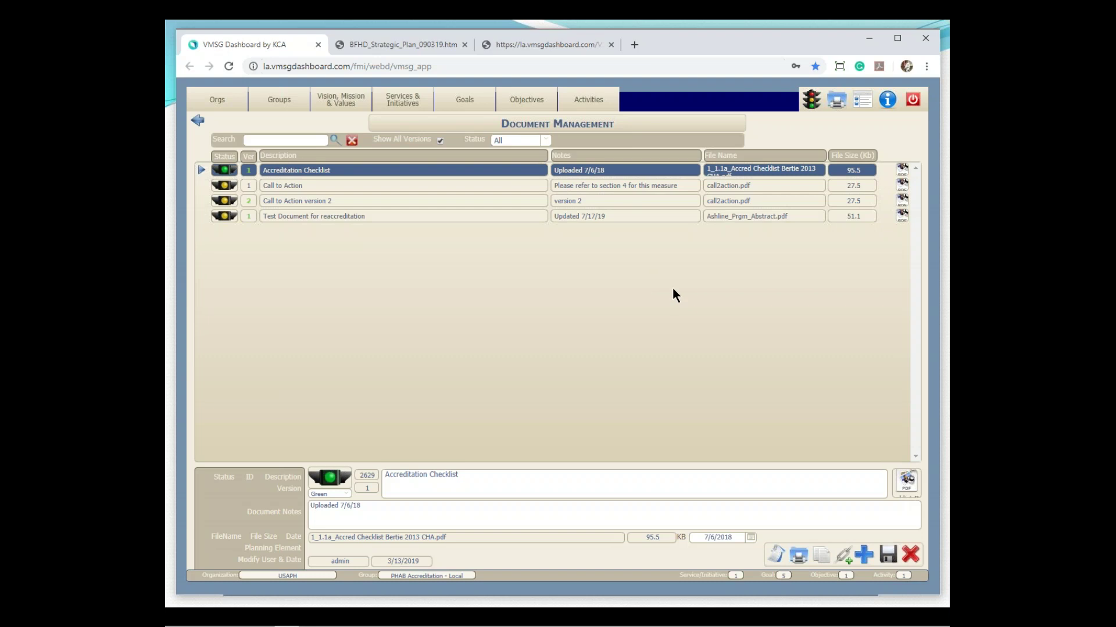
left_click(381, 100)
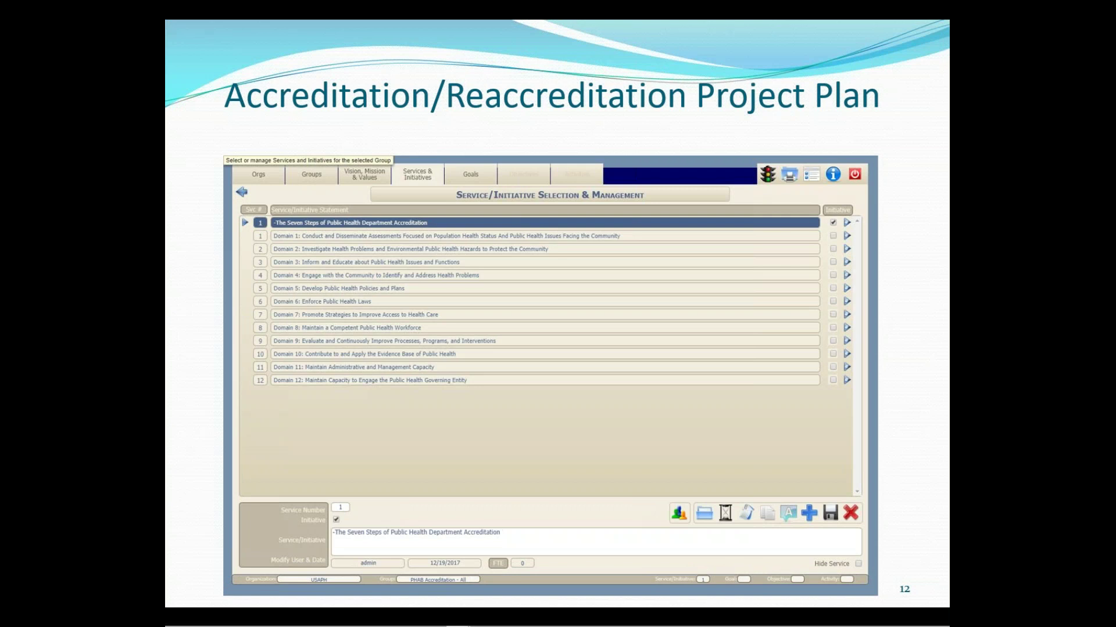
key("Right")
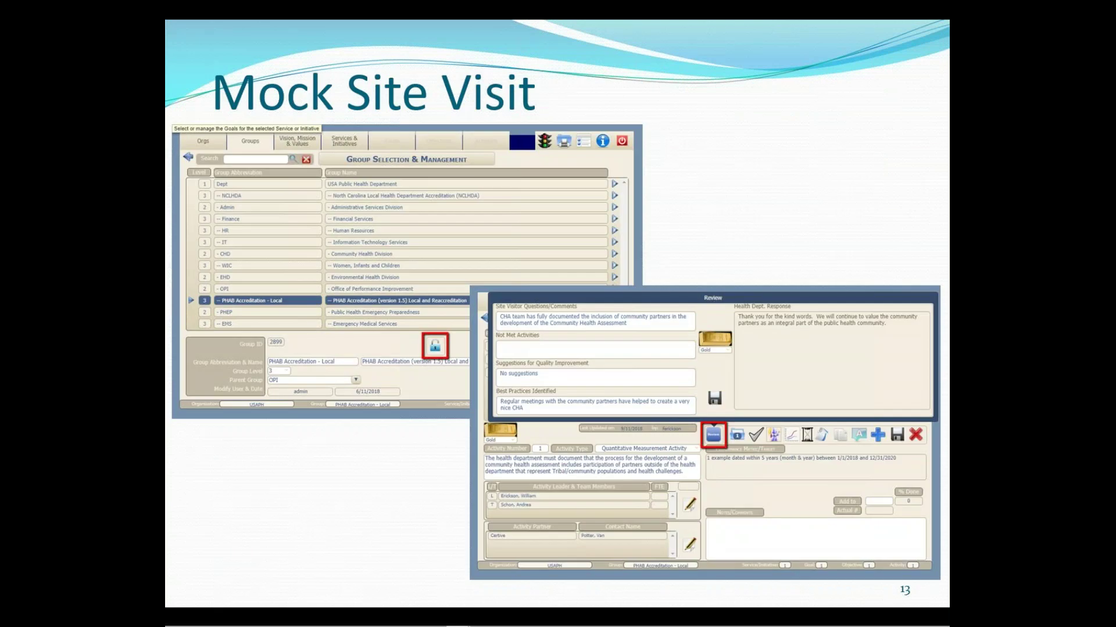
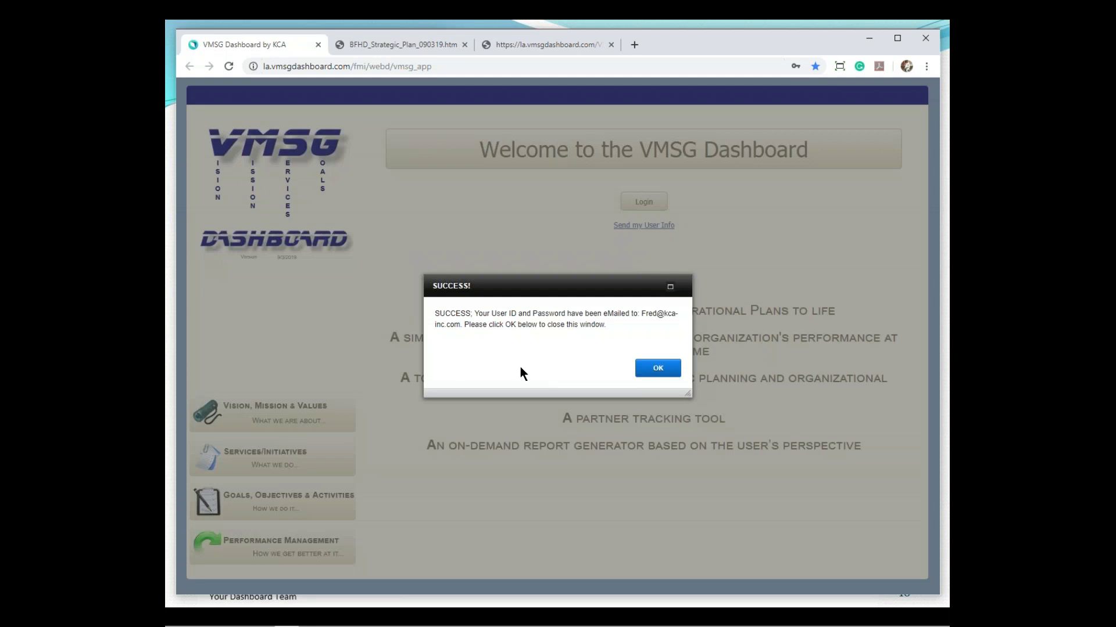
Step: Dismiss the message about the e-mailed user info, log in with the filled-in credentials, and choose Quick Update
left_click(659, 369)
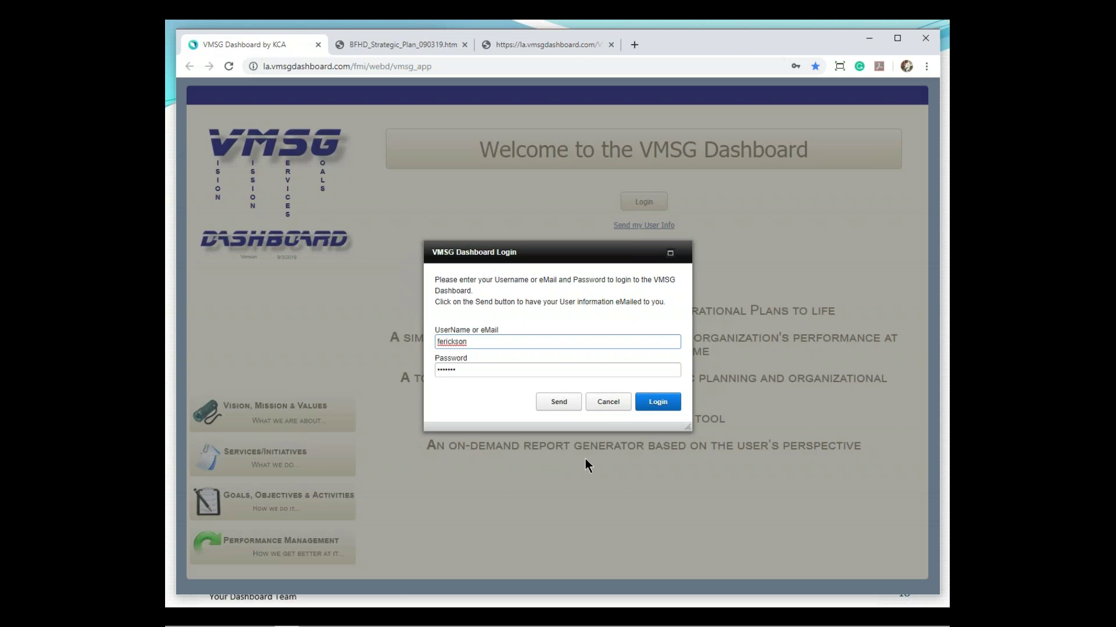
left_click(665, 403)
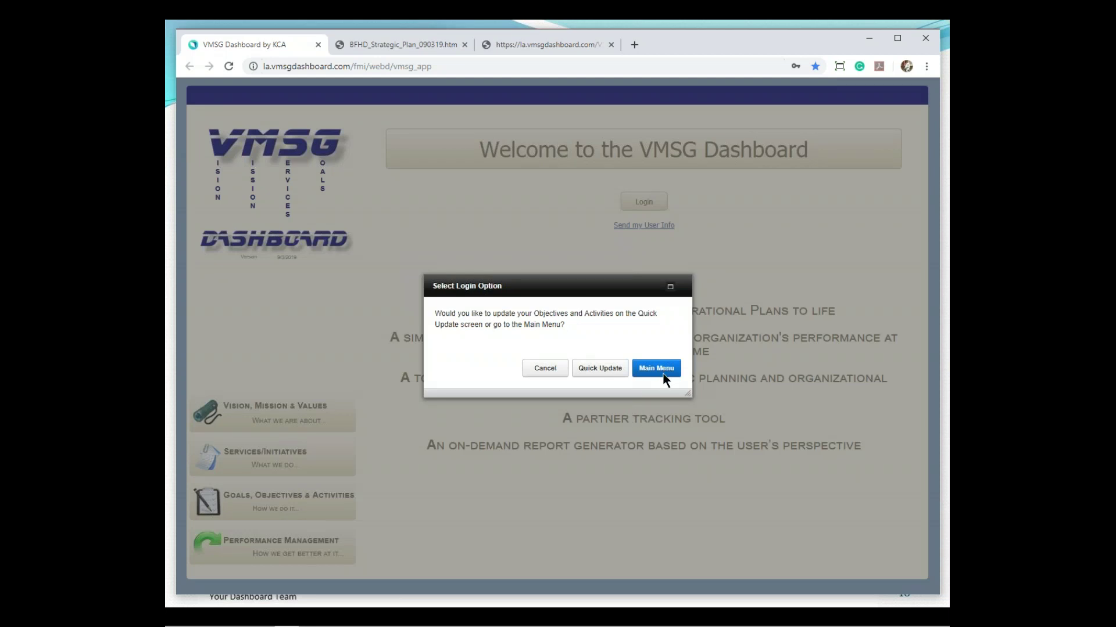
left_click(601, 368)
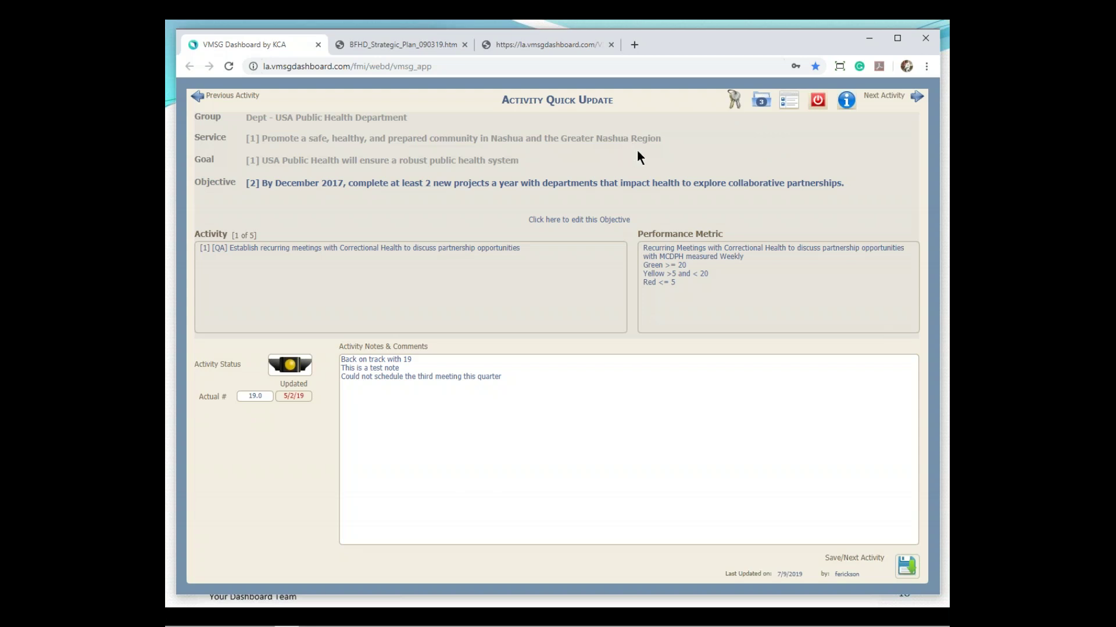
Step: View the form for changing the account password and cancel it without entering anything
left_click(733, 100)
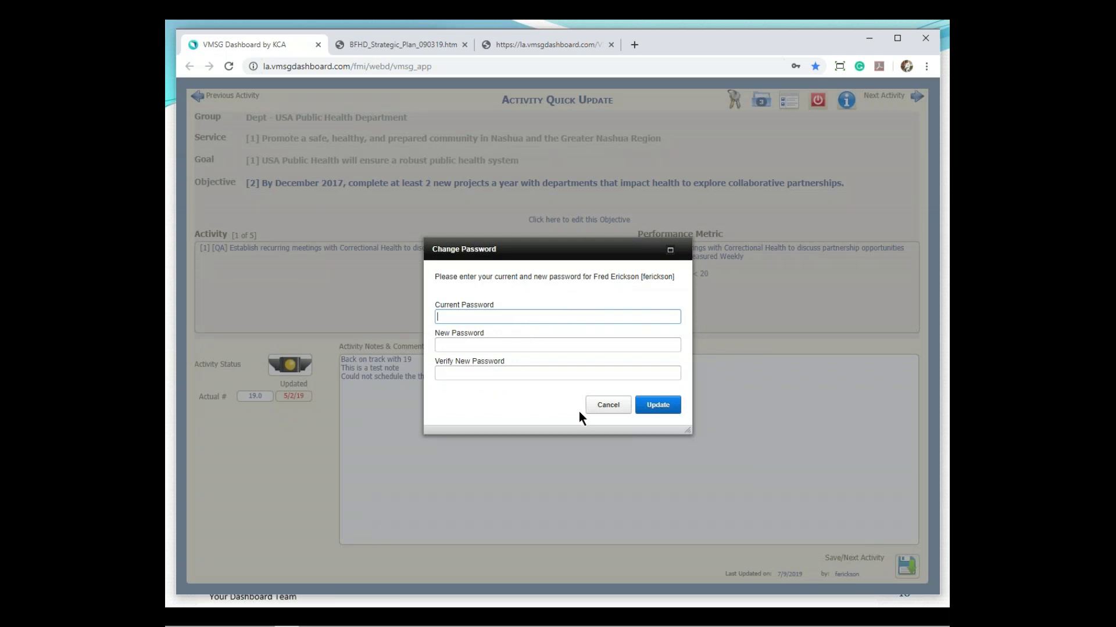
left_click(609, 406)
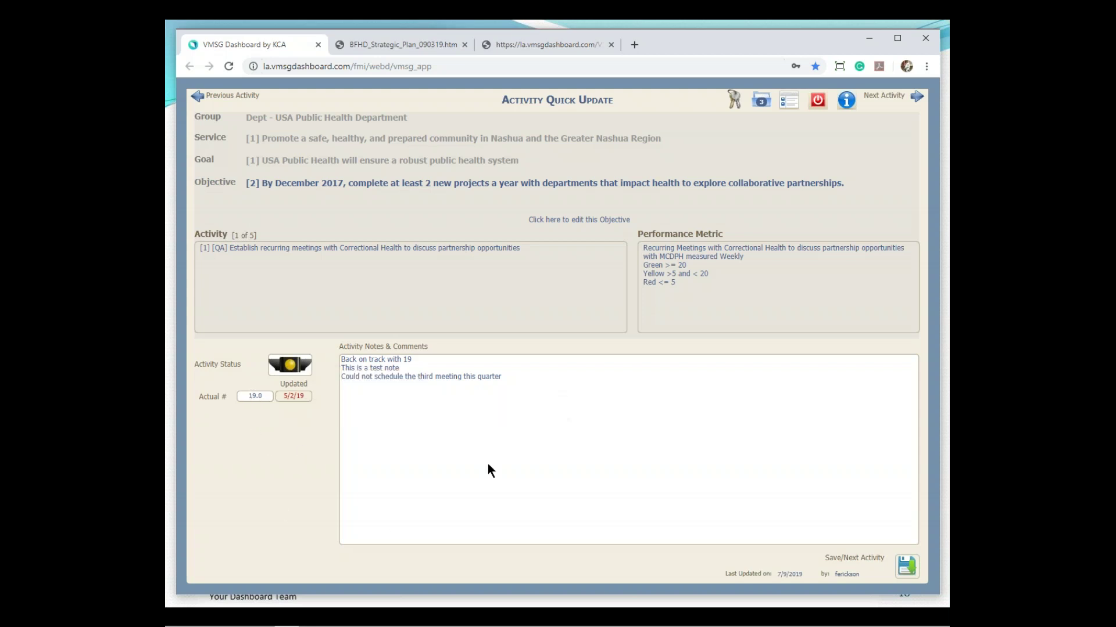
Step: Go through all five assigned activities in Activity Quick Update, saving each one without changes
left_click(905, 566)
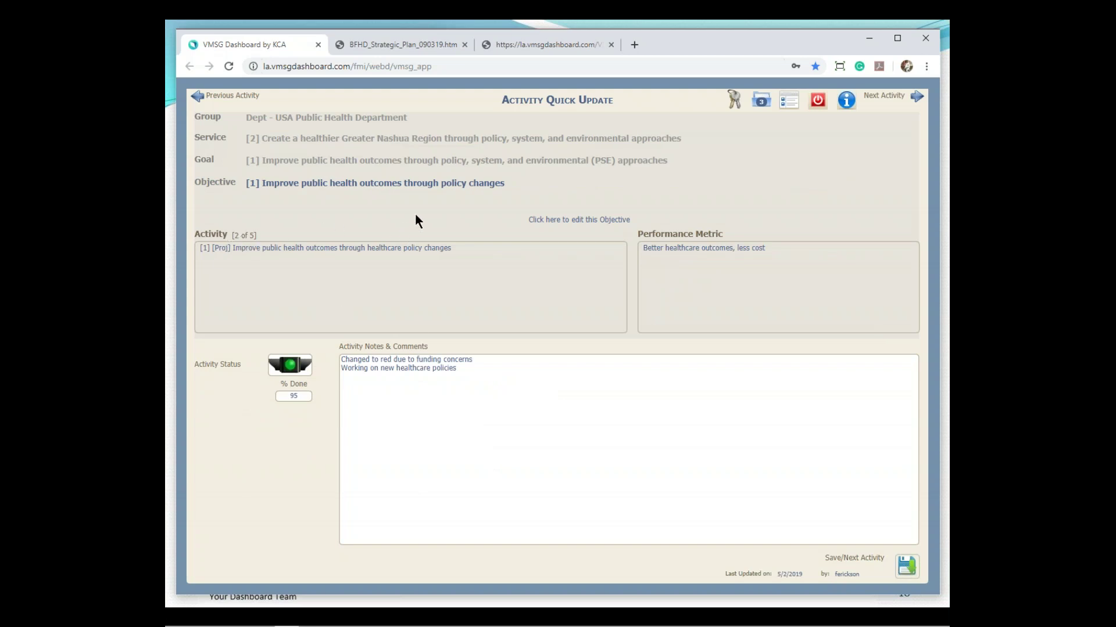
left_click(907, 569)
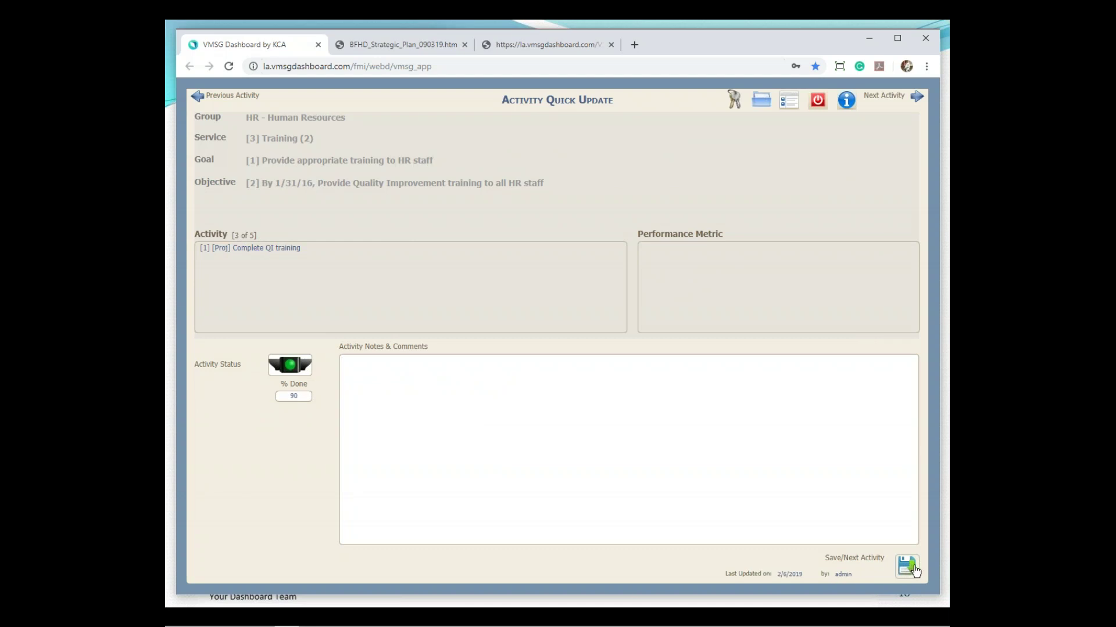
left_click(908, 569)
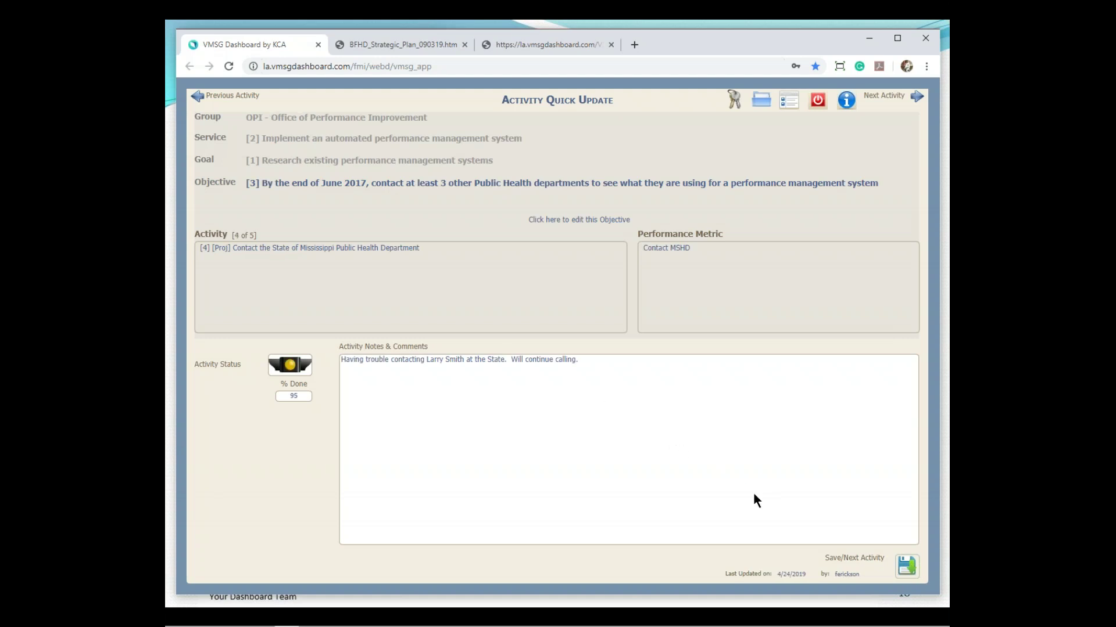
left_click(906, 566)
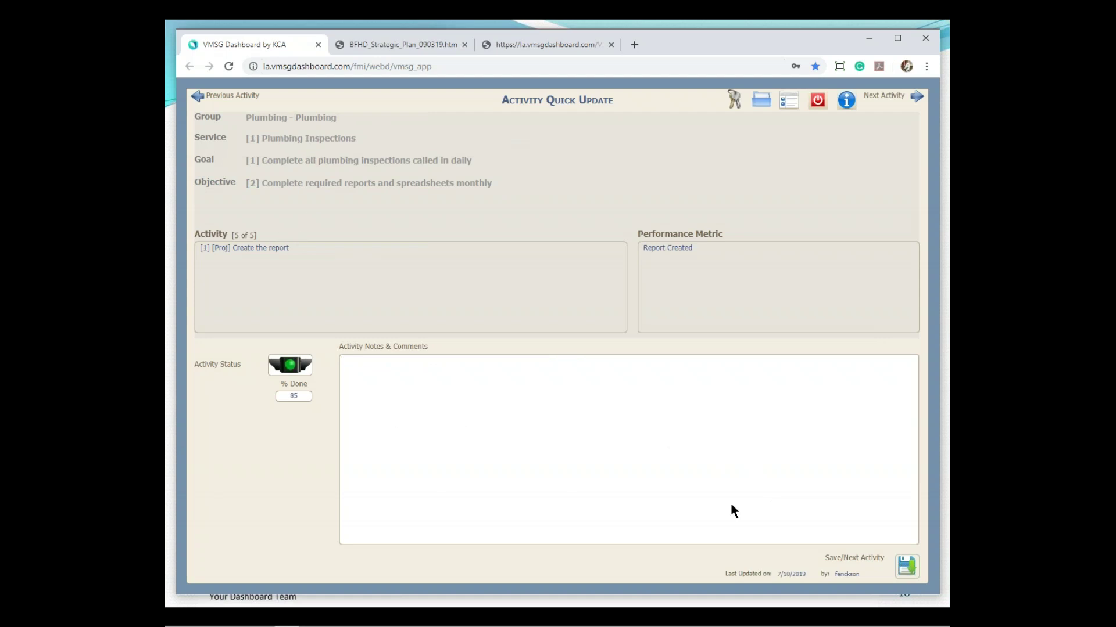
left_click(907, 570)
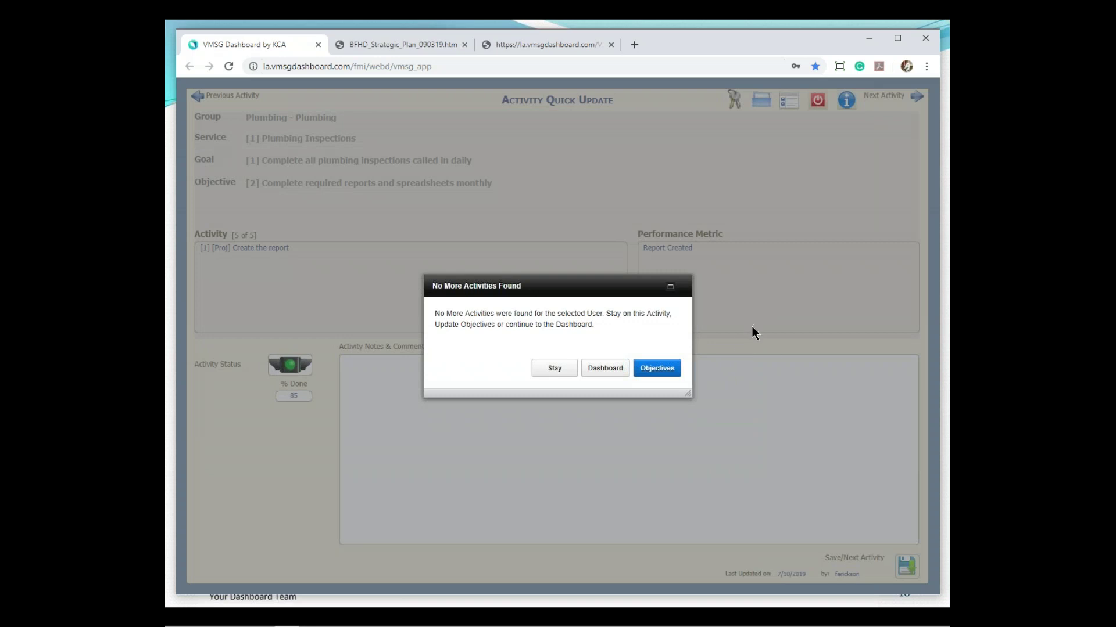
Step: Continue to Objective Quick Update and save the first objective unchanged to view the second one
left_click(662, 368)
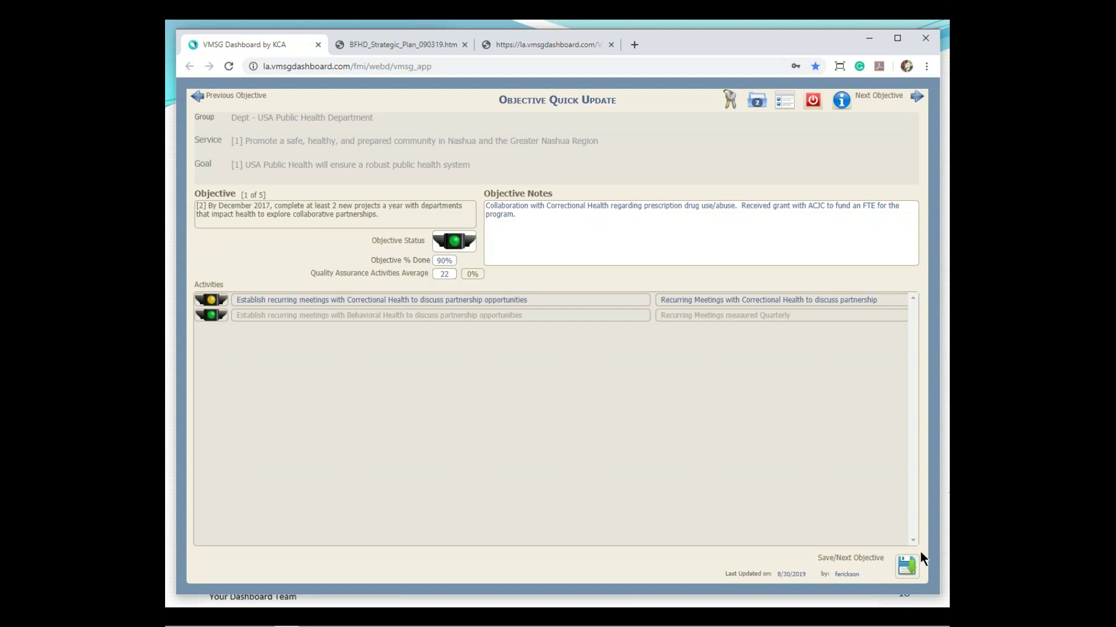
left_click(906, 565)
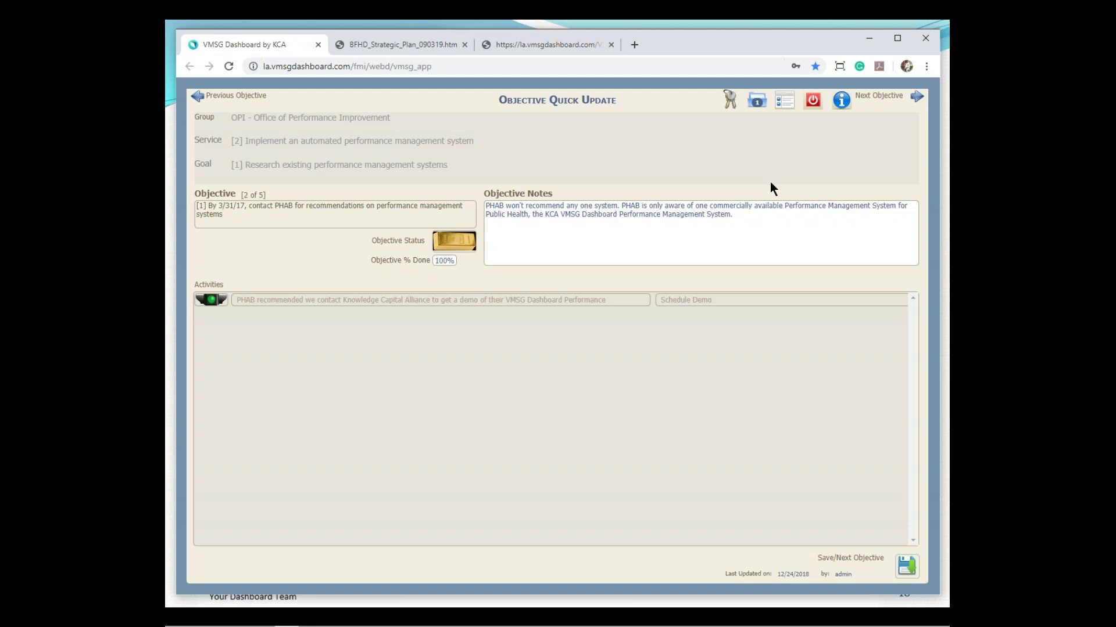
key("alt+Tab")
key("Right")
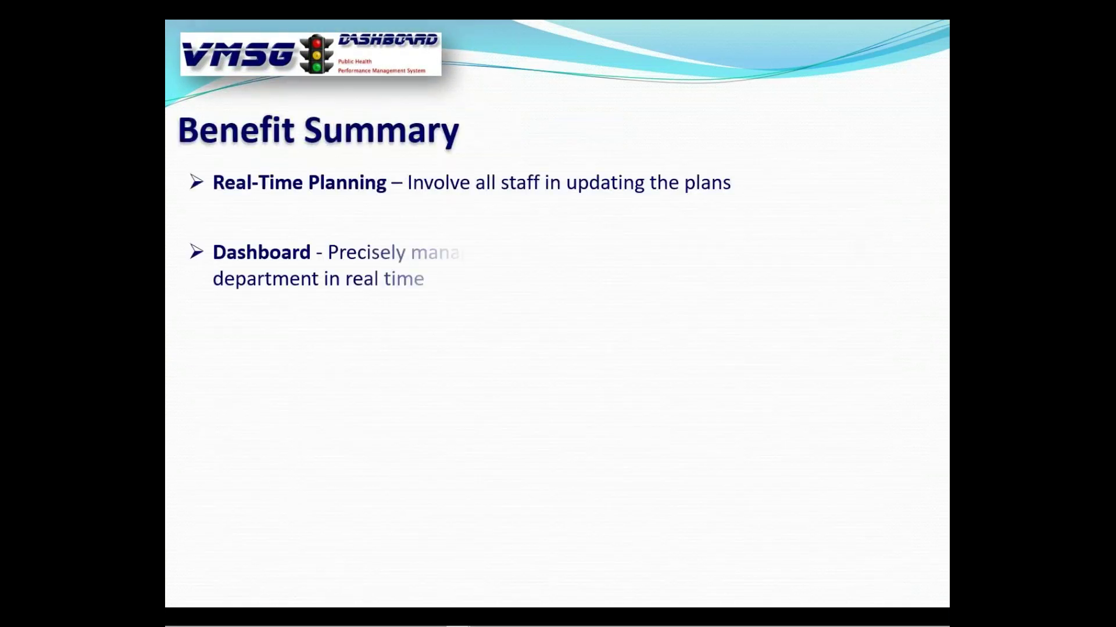
key("Right")
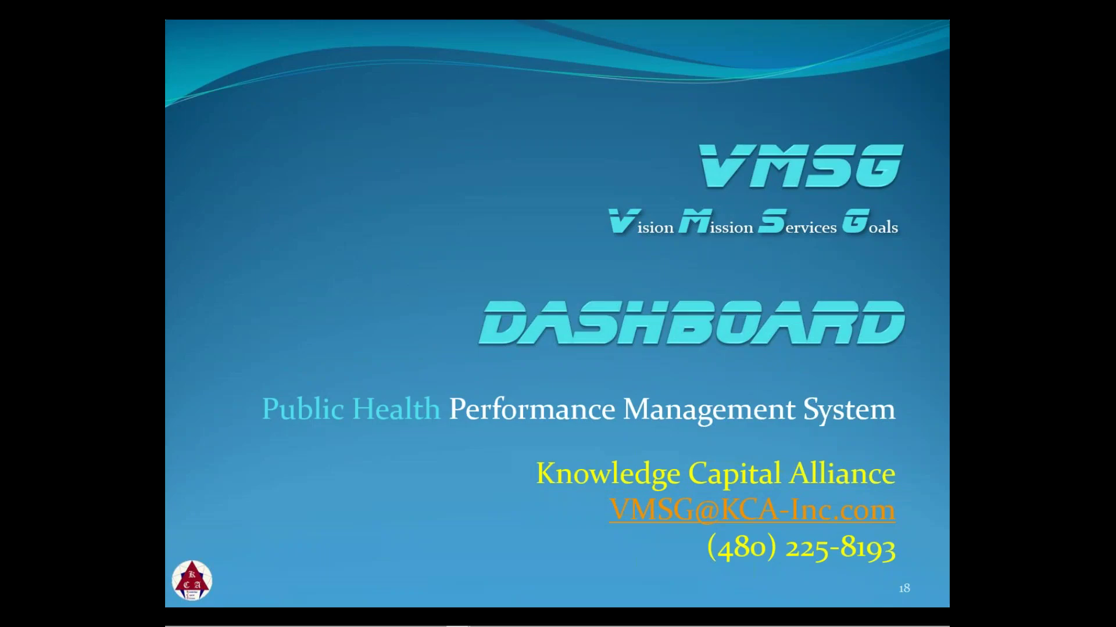
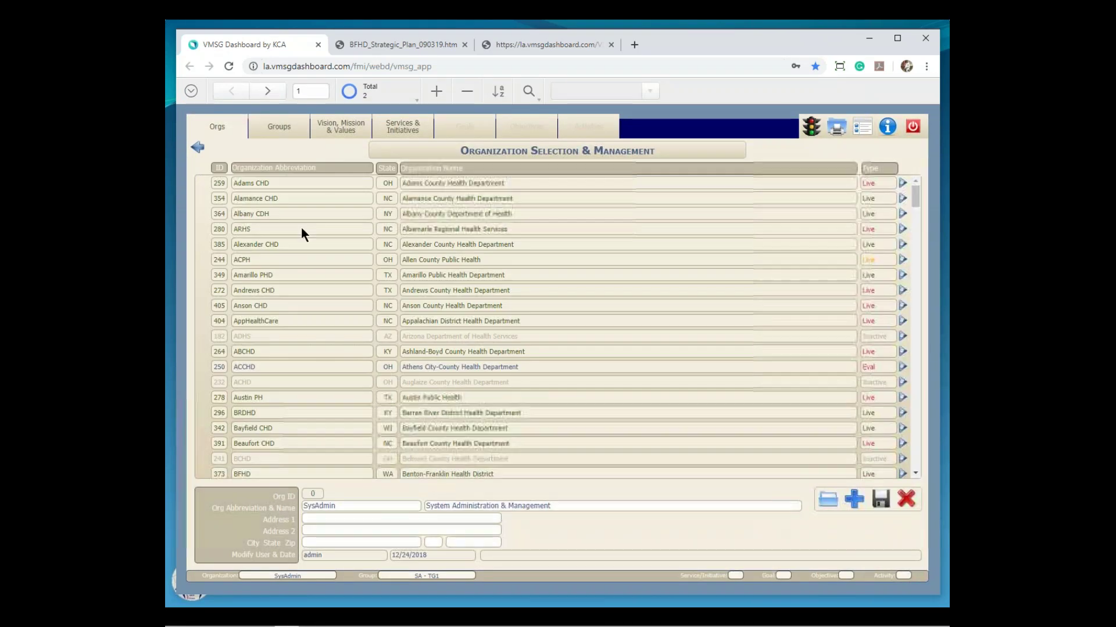
Step: Select the Benton-Franklin Health District organization and open its list of groups
scroll(314, 266, "down", 3)
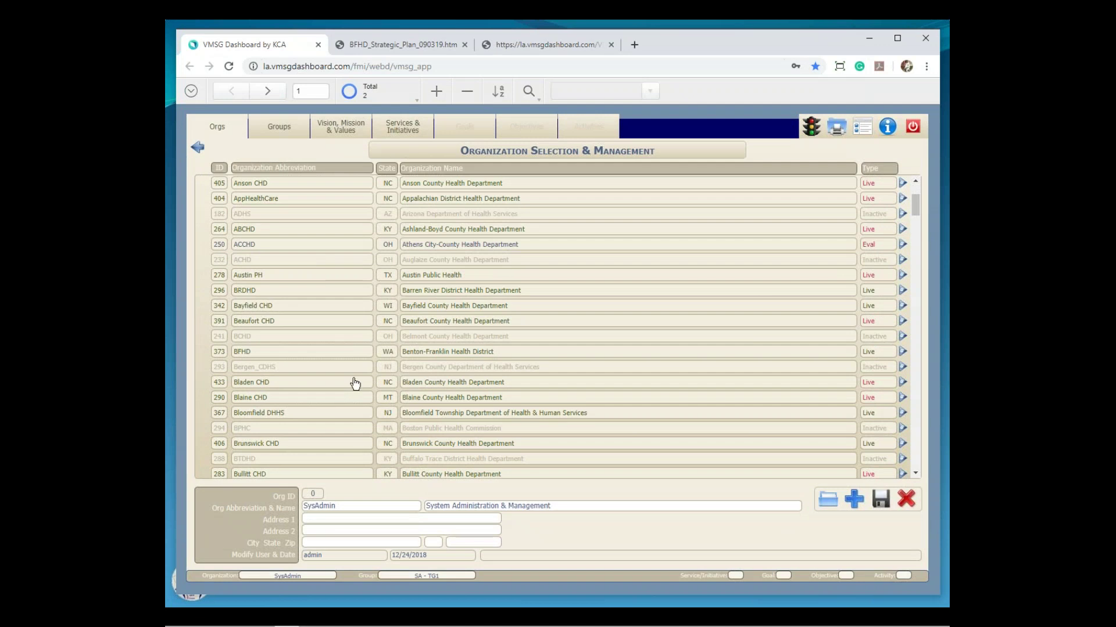
left_click(419, 352)
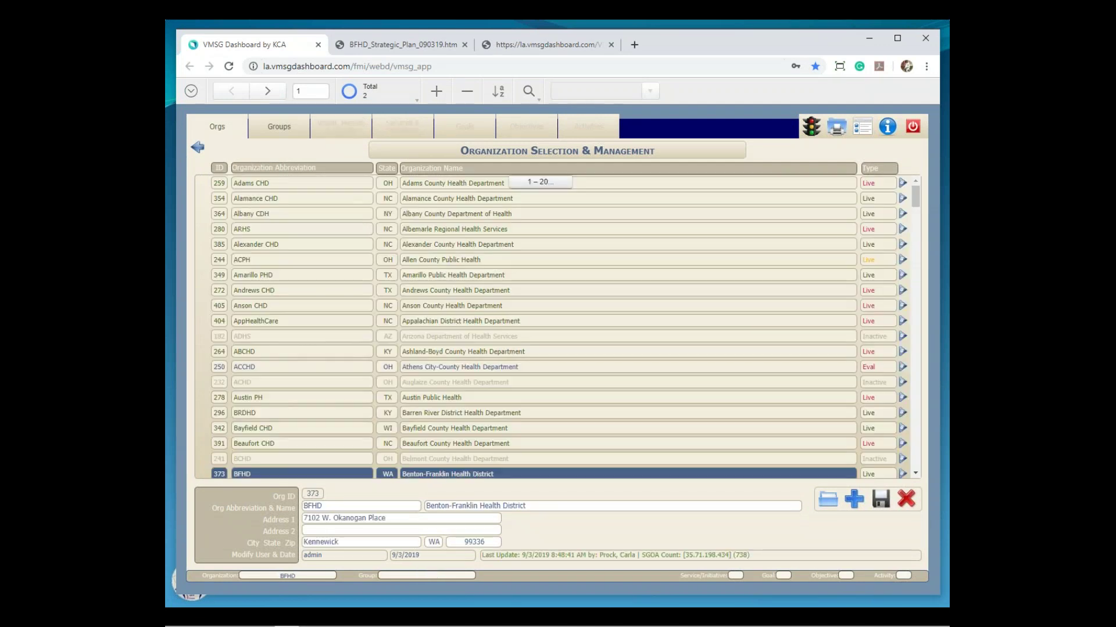
left_click(276, 127)
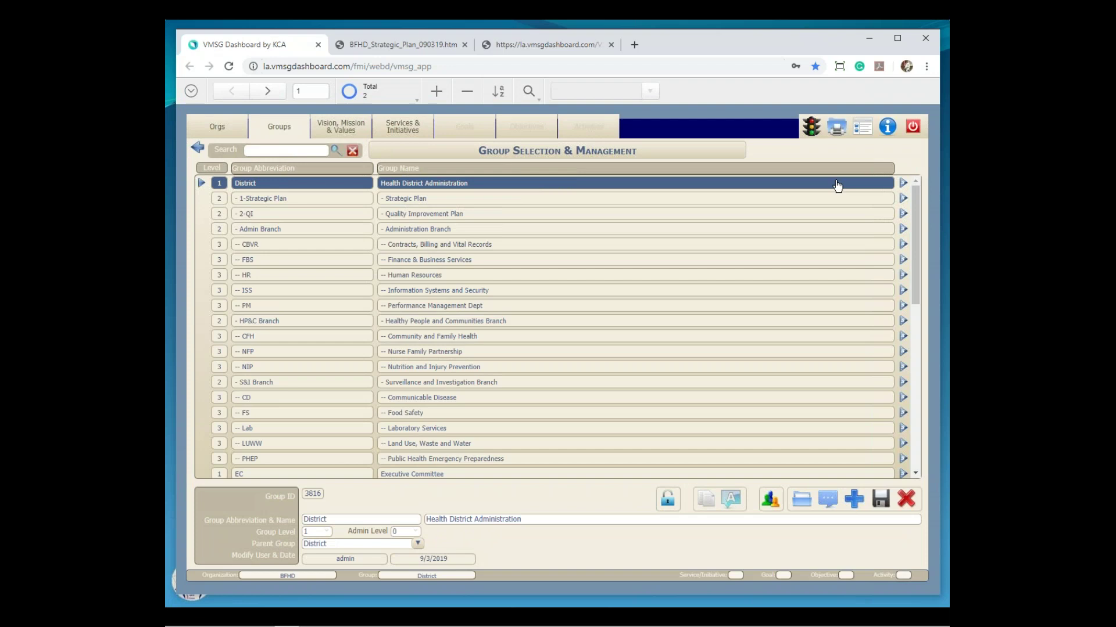
Step: In the BFHD organization's notification settings, set the schedule for sending eMail notifications to Every Week
left_click(862, 128)
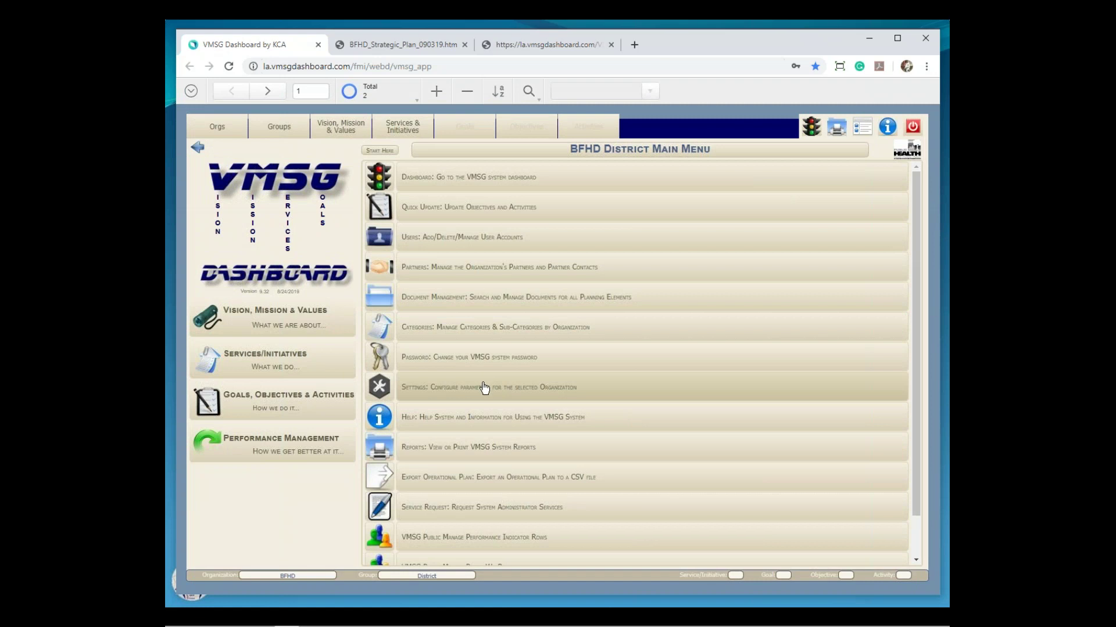
left_click(484, 385)
left_click(272, 168)
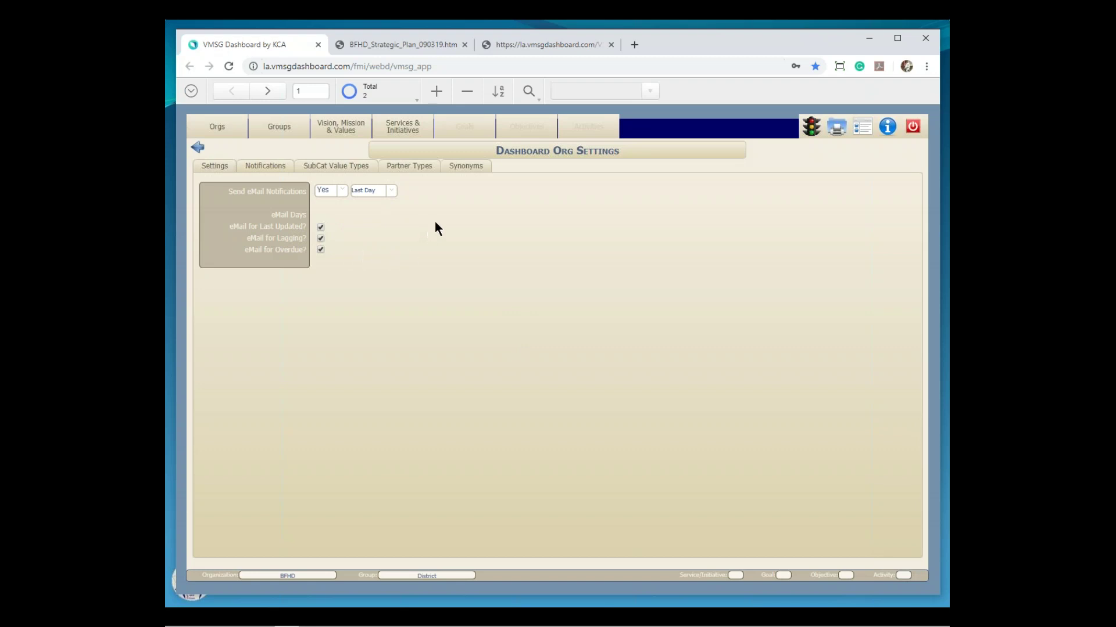
left_click(392, 191)
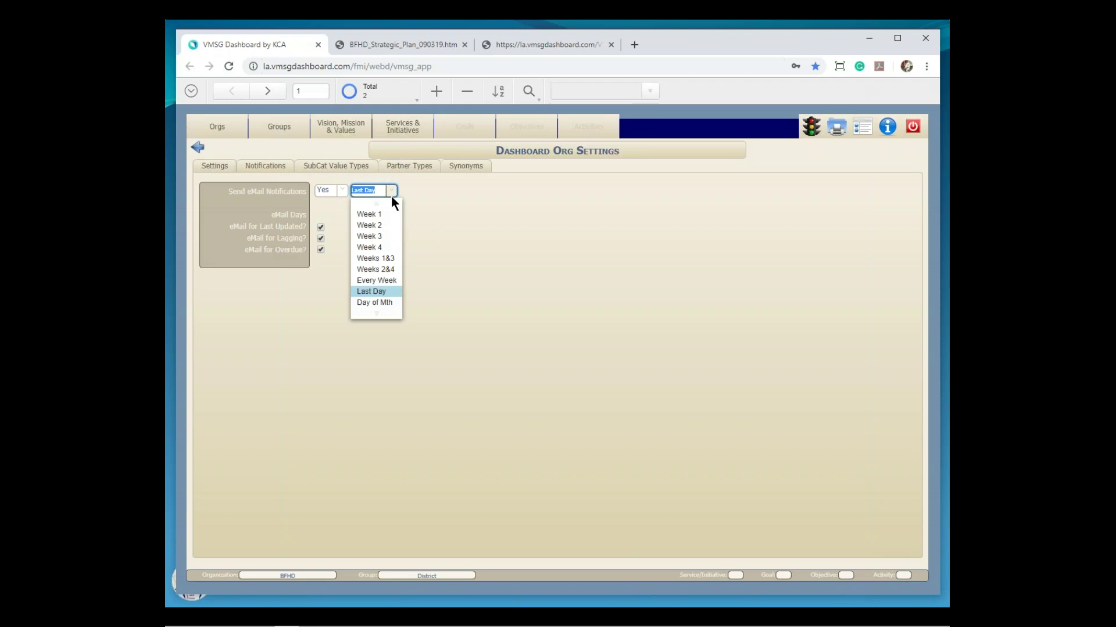
left_click(388, 280)
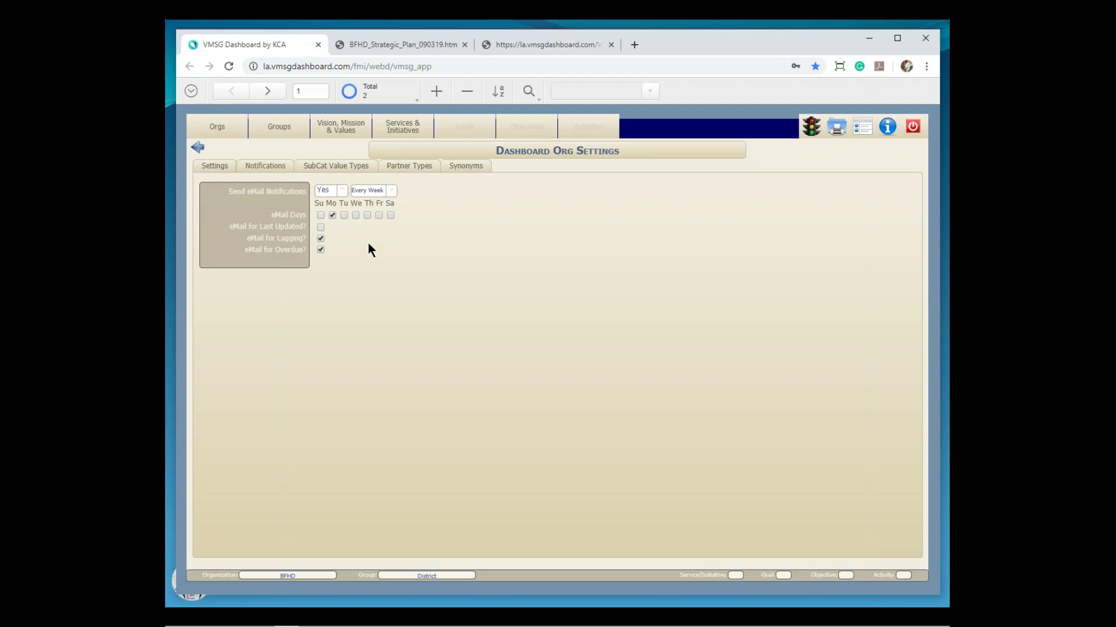
Step: Leave the BFHD organization's settings, select the USA Public Health (USAPH) organization and open its list of groups
left_click(862, 127)
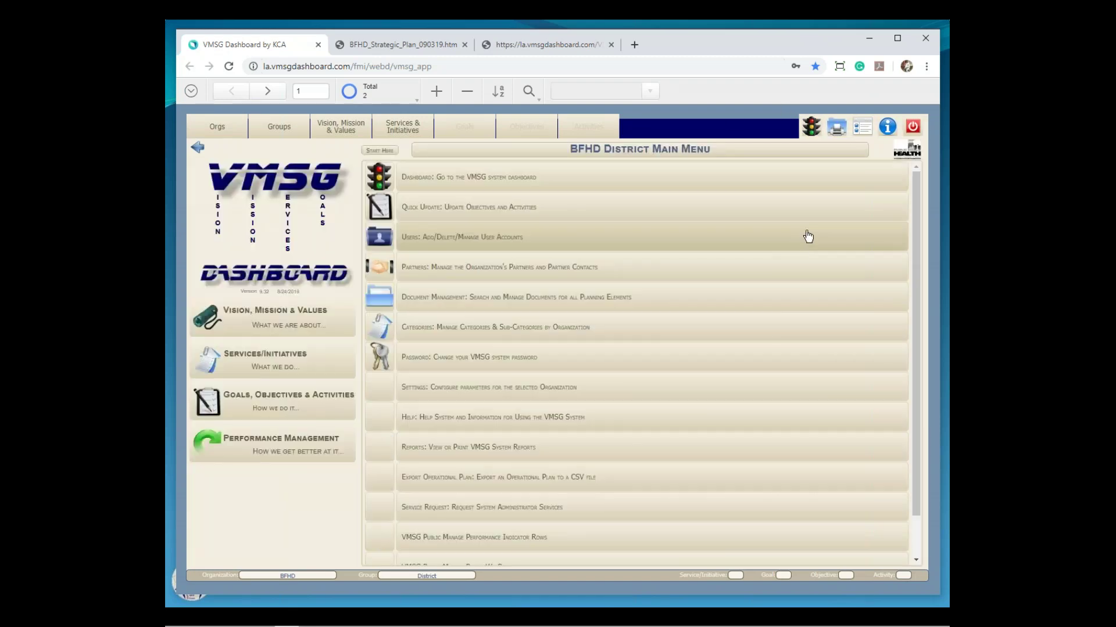
left_click(297, 130)
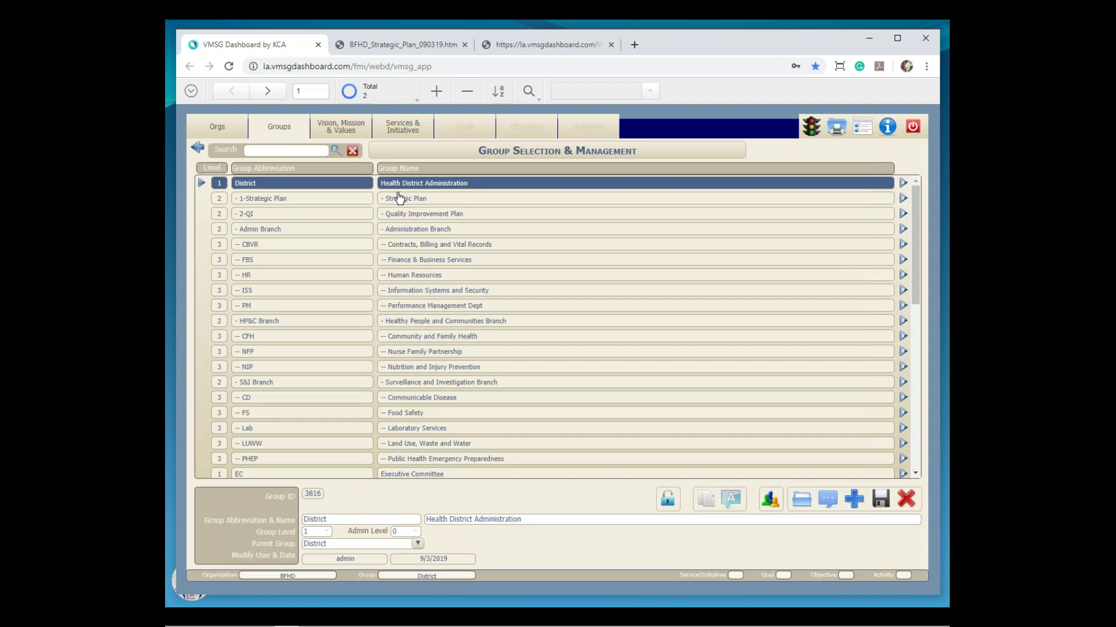
left_click(233, 125)
scroll(720, 294, "down", 10)
scroll(727, 291, "down", 15)
scroll(736, 286, "down", 3)
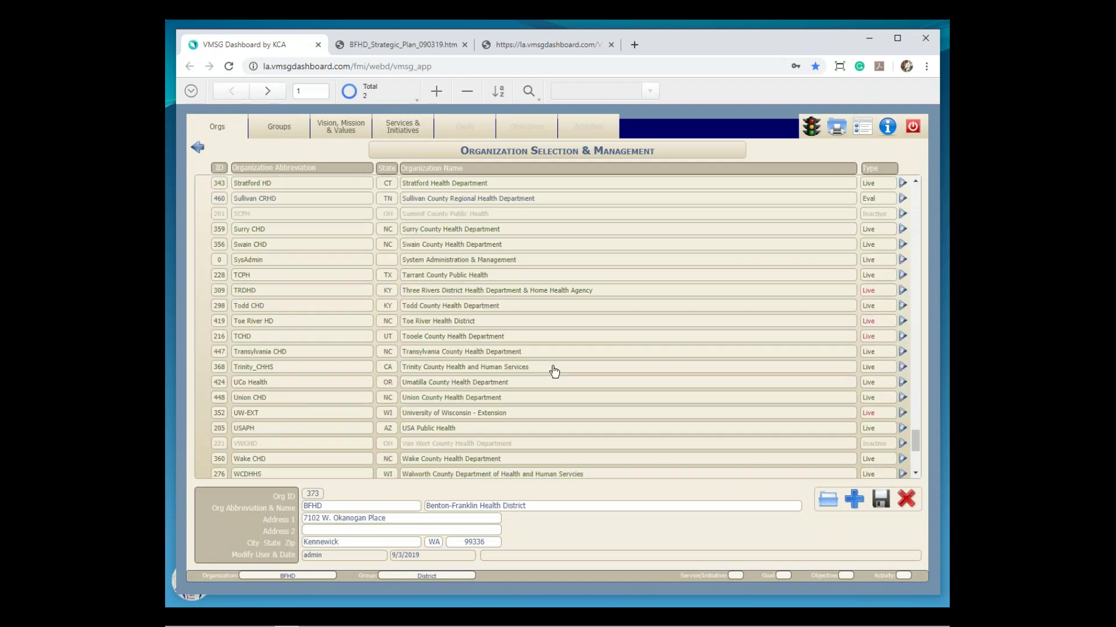
left_click(289, 433)
left_click(280, 124)
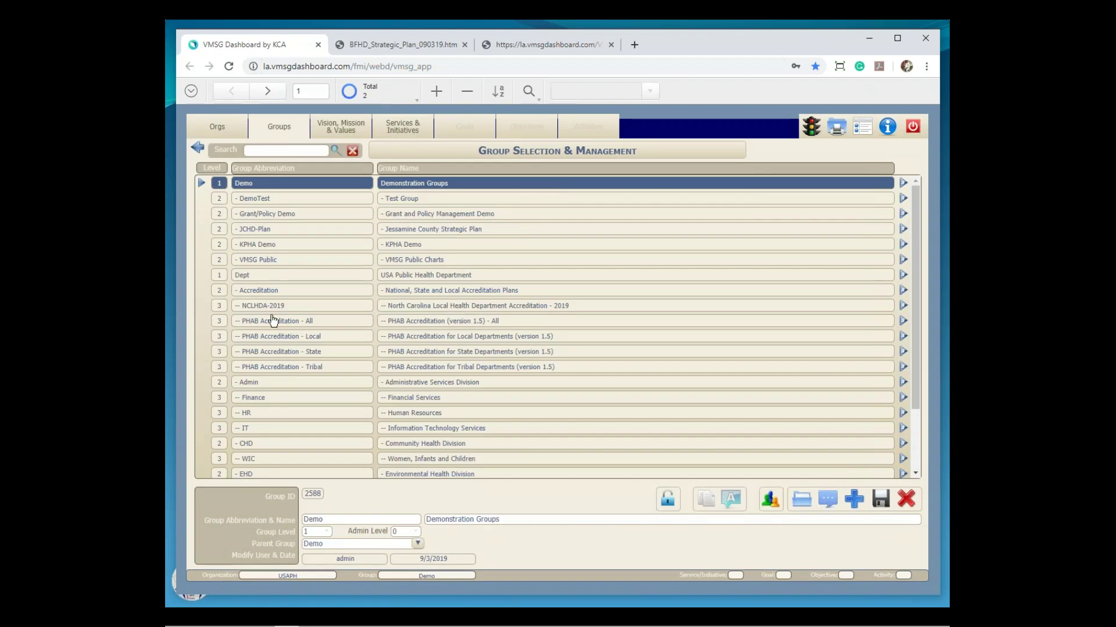
Step: Select the Community Health Division (CHD) group and open the objectives under its Safe Kids USA (SKUSA) service
left_click(289, 447)
left_click(410, 126)
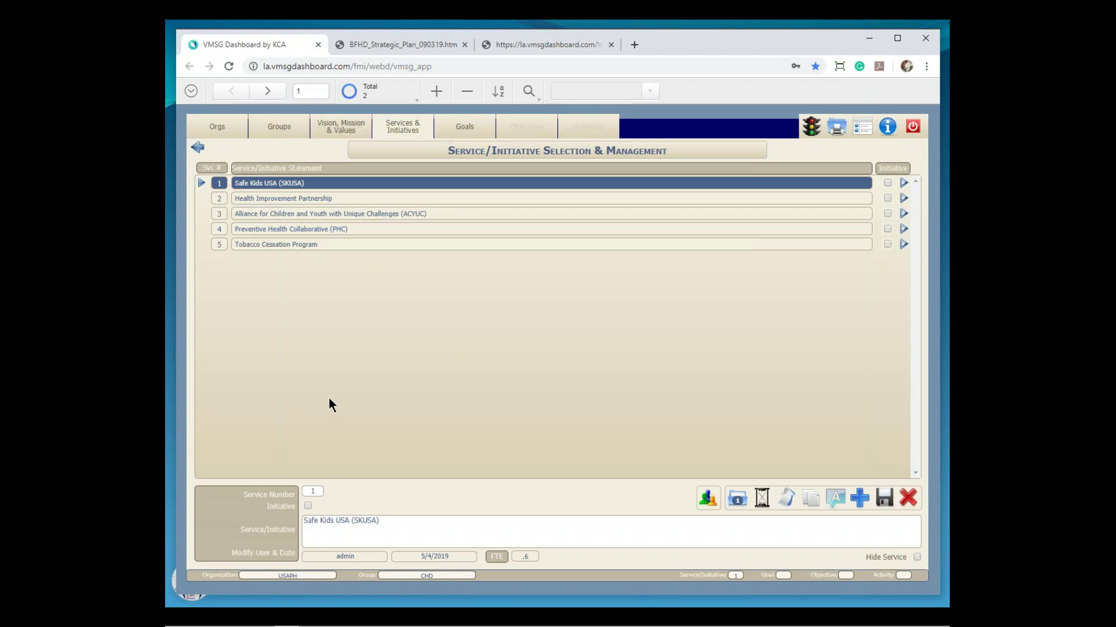
left_click(286, 127)
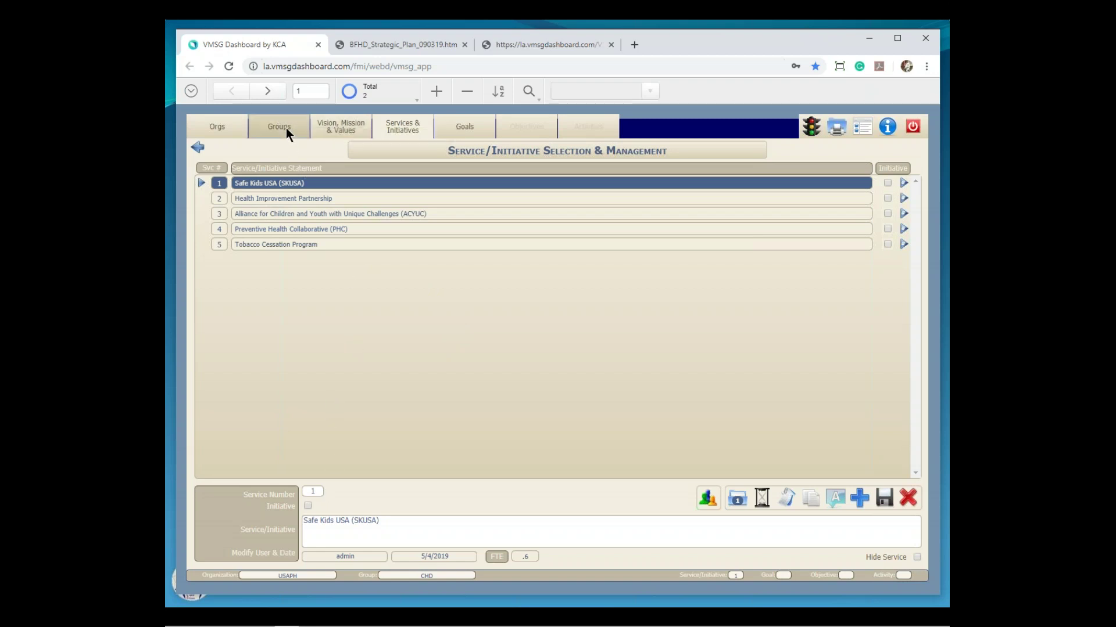
scroll(270, 419, "down", 2)
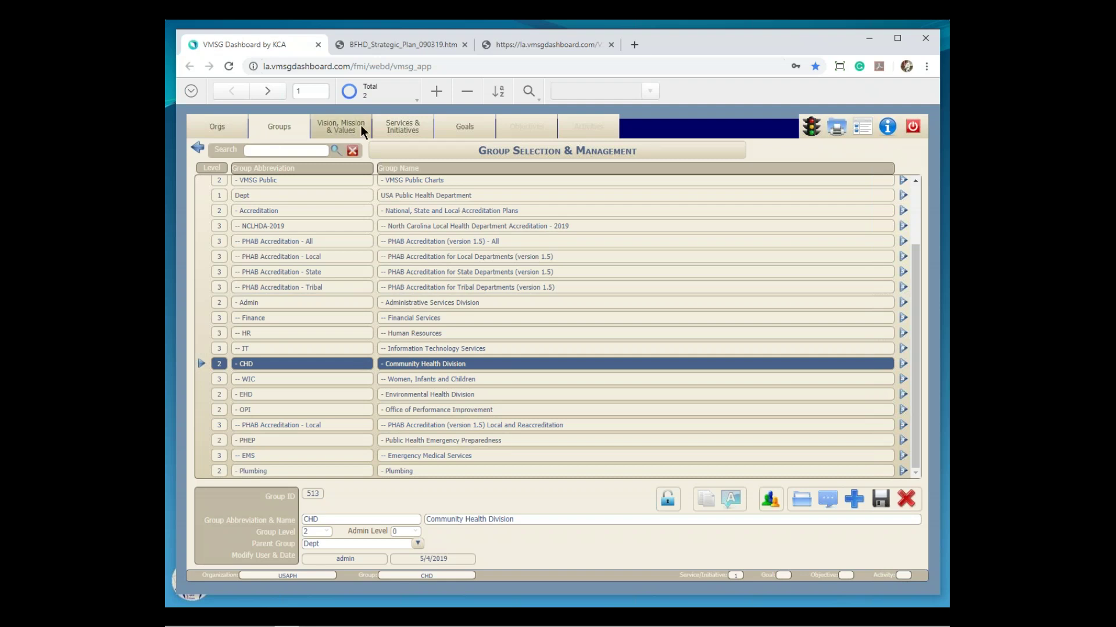
left_click(388, 124)
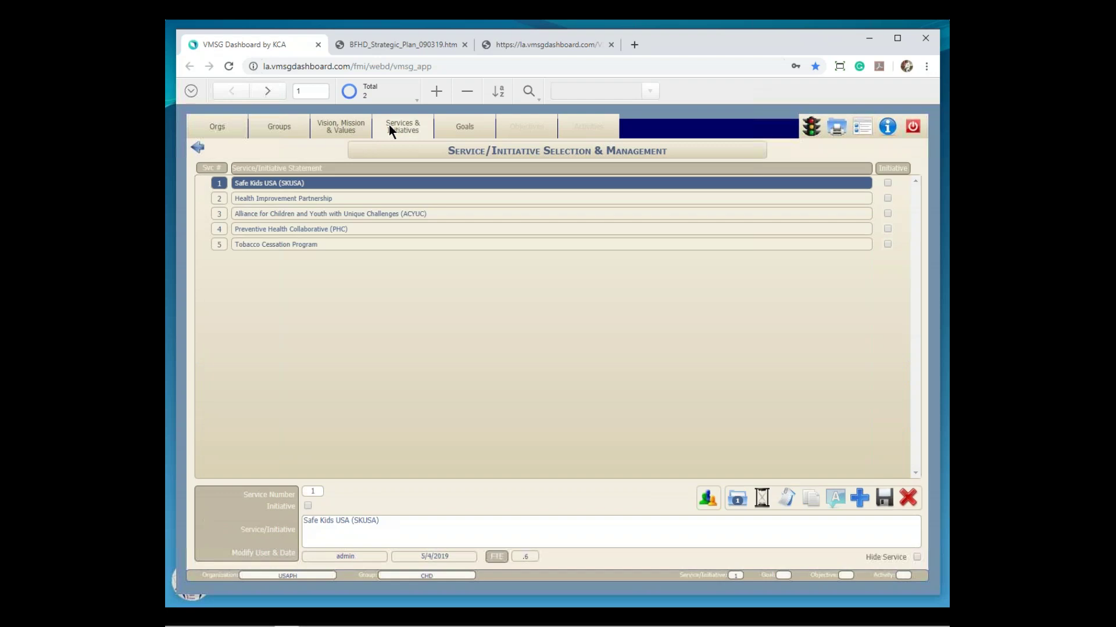
left_click(480, 127)
left_click(538, 127)
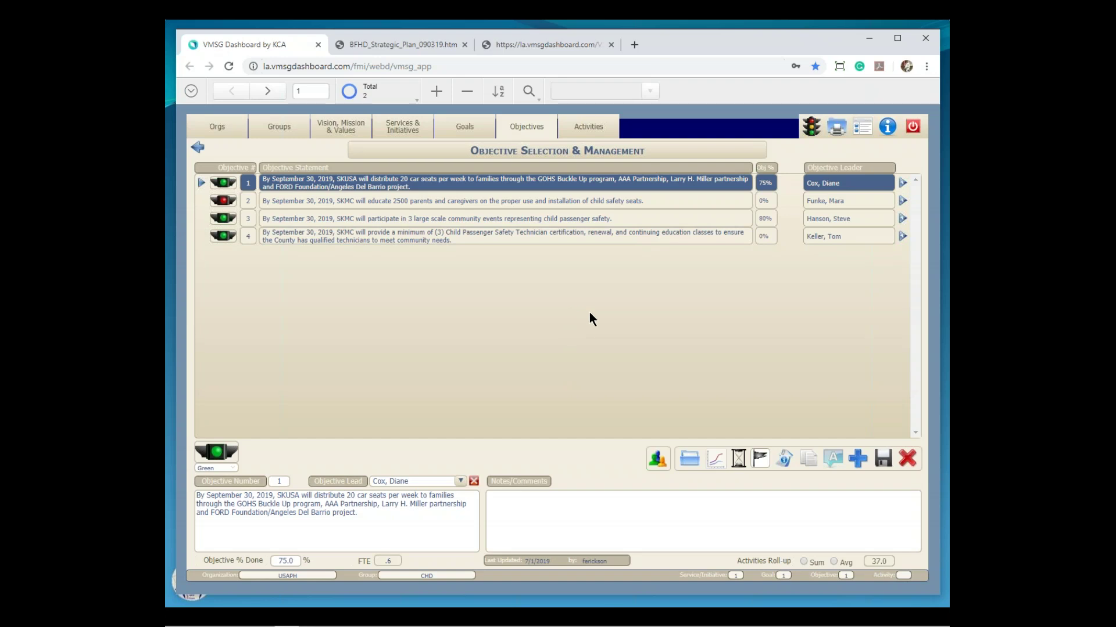
Step: Review the history of objective 2 on educating parents and caregivers about child safety seats, and return to the objectives
left_click(511, 203)
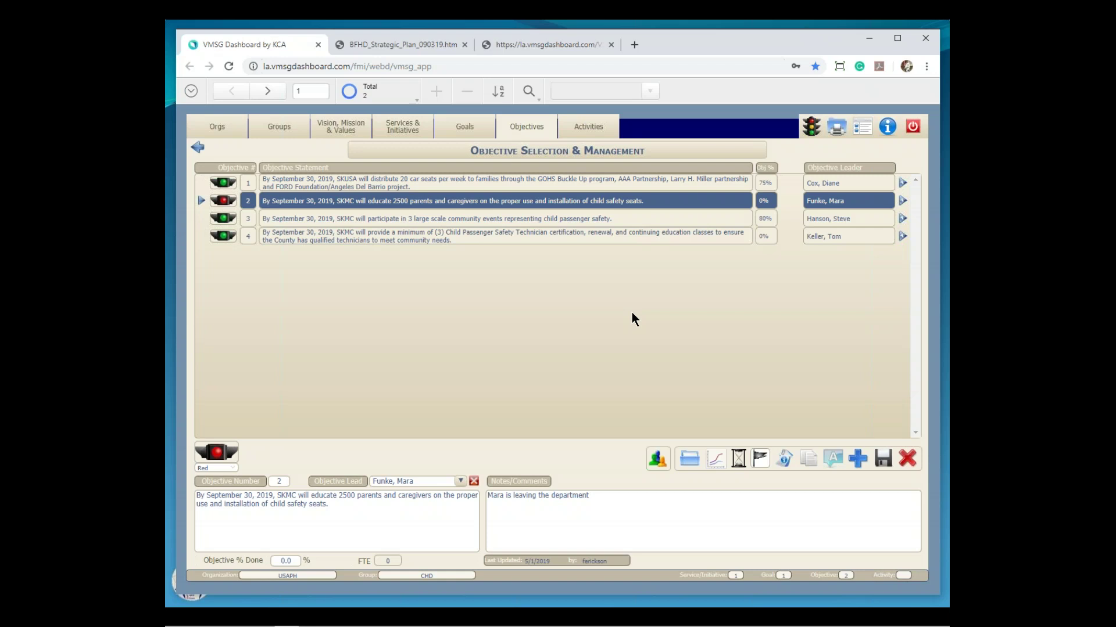
left_click(739, 460)
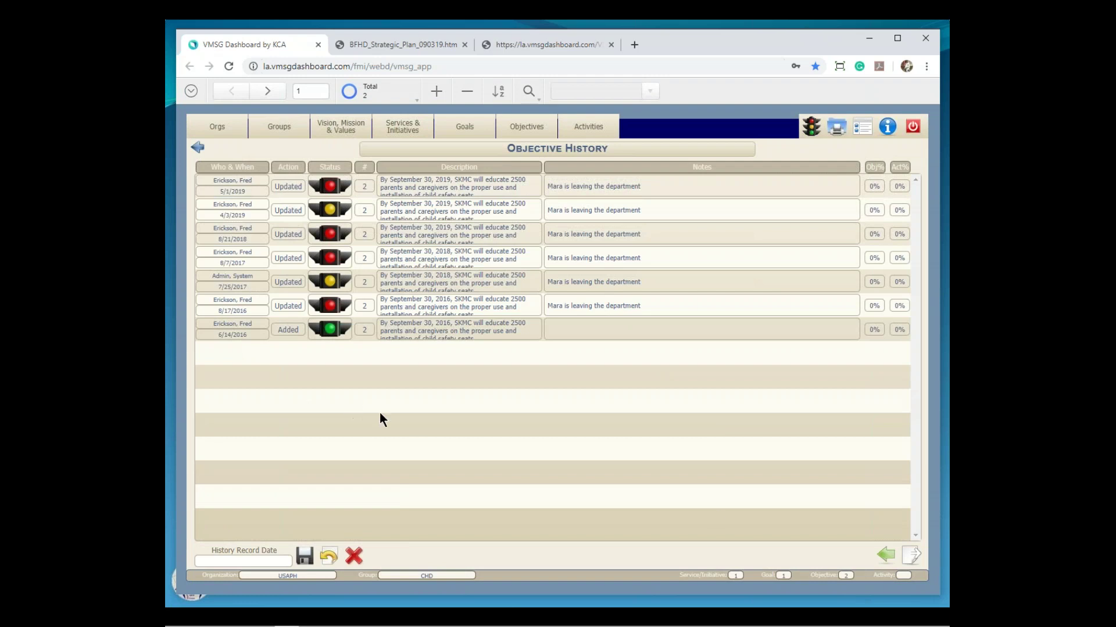
left_click(885, 556)
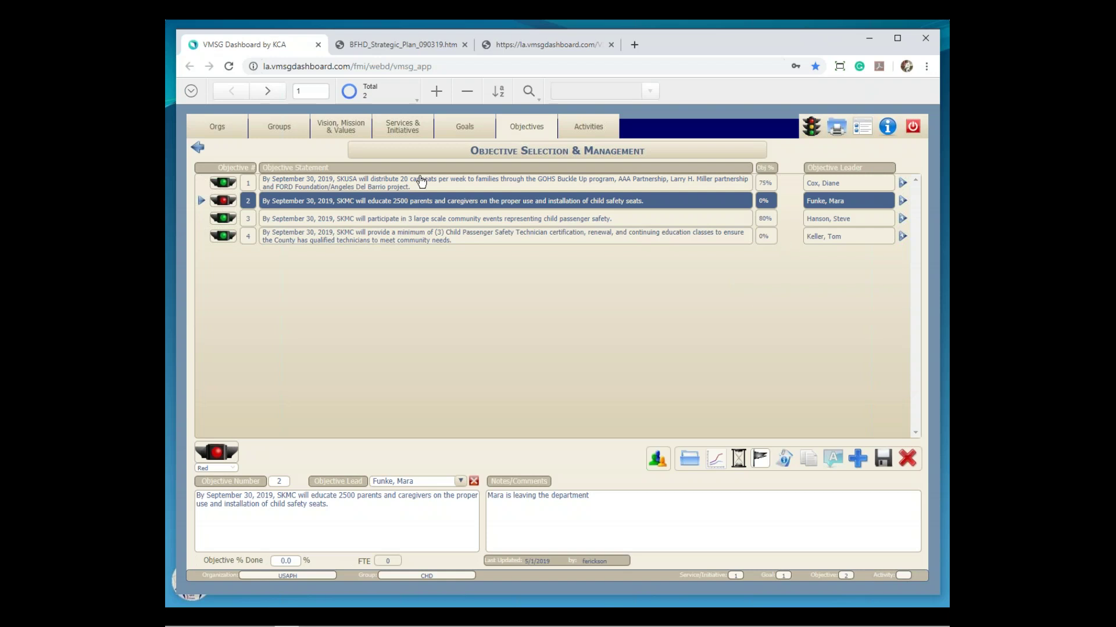
Step: Switch to the USA Public Health Department (Dept) group and open the selection page of the Category Tag Report
left_click(276, 129)
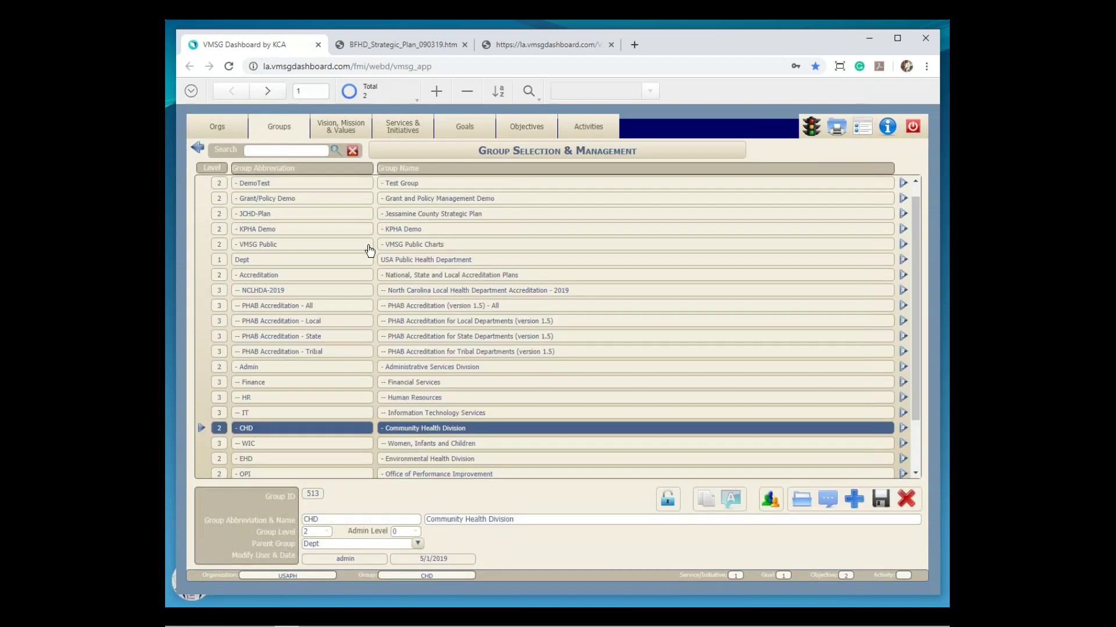
left_click(244, 261)
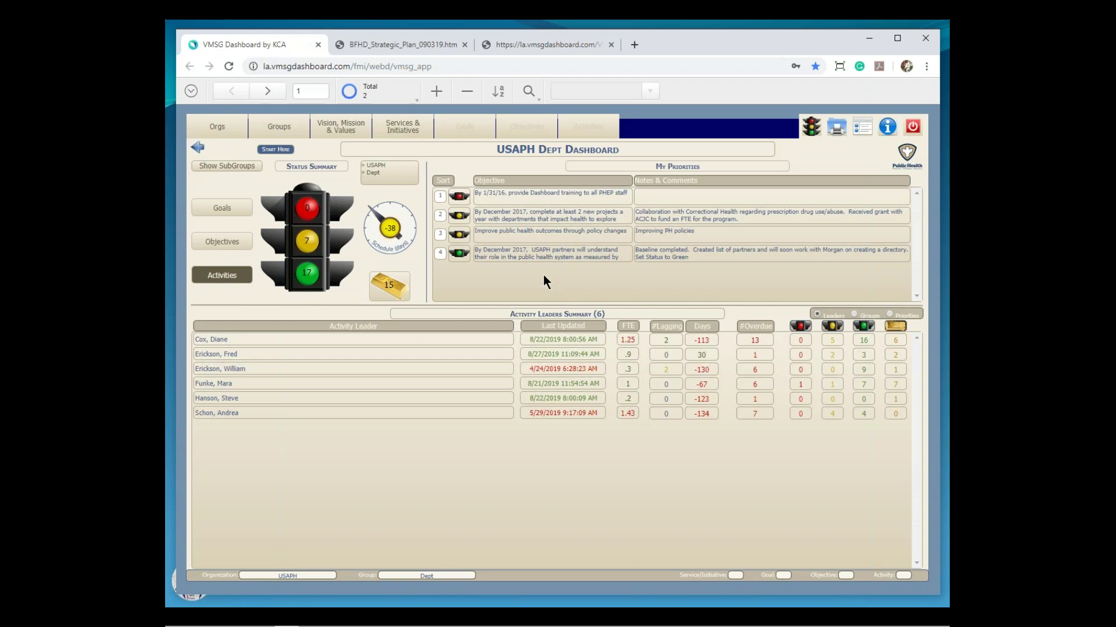
left_click(836, 133)
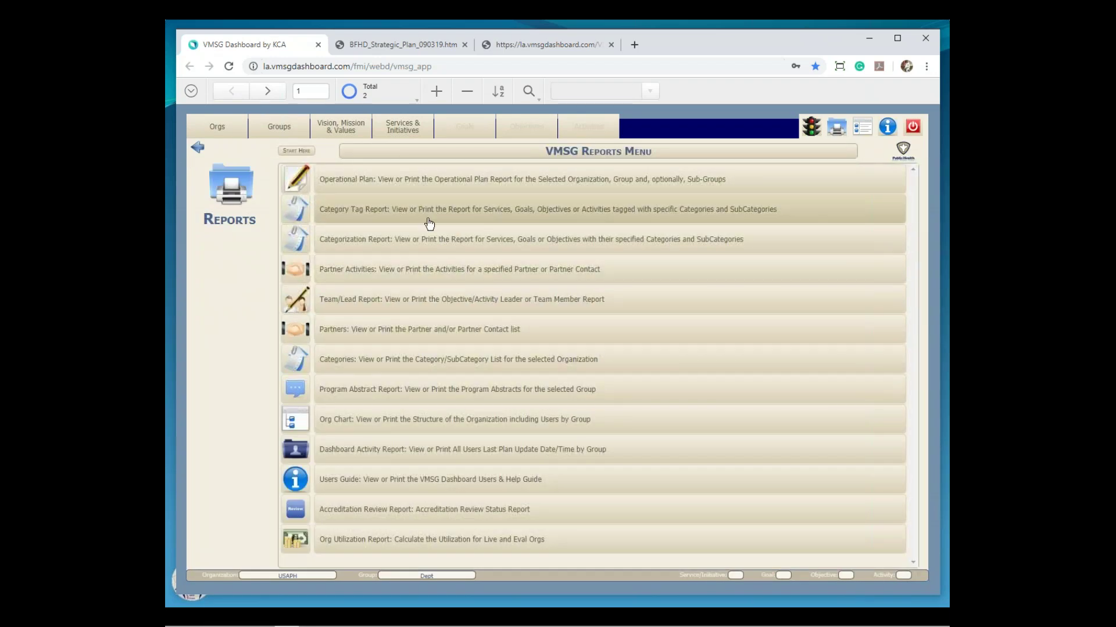
left_click(428, 213)
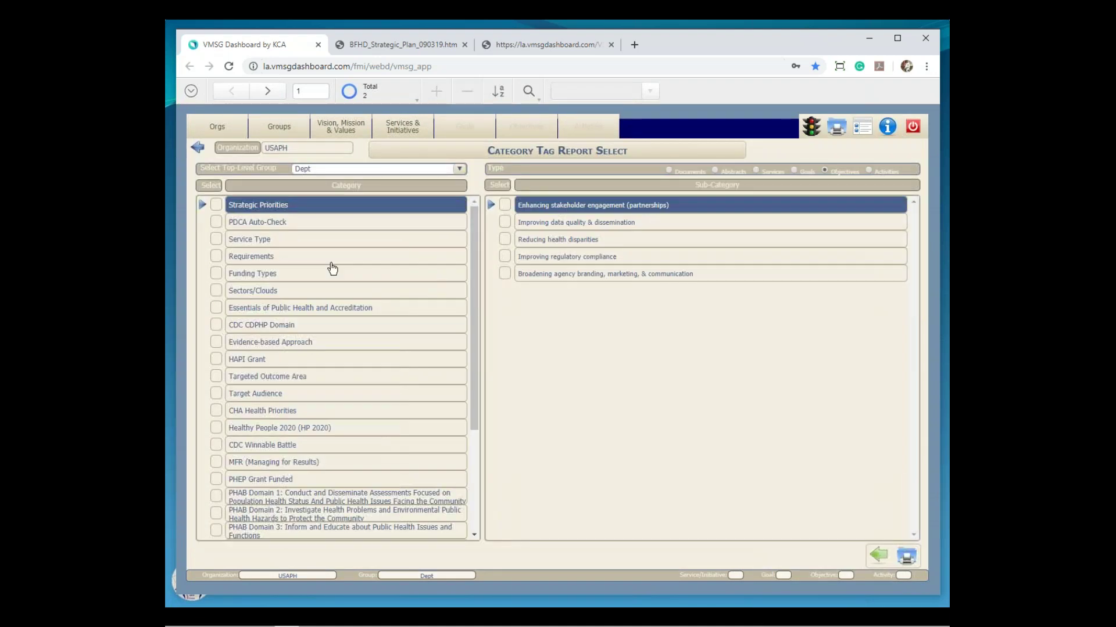
Step: Include Enhancing stakeholder engagement from Strategic Priorities and [1] Monitor Health Status from Essentials of Public Health and Accreditation in the report
left_click_drag(472, 291, 470, 257)
left_click(504, 206)
left_click(320, 313)
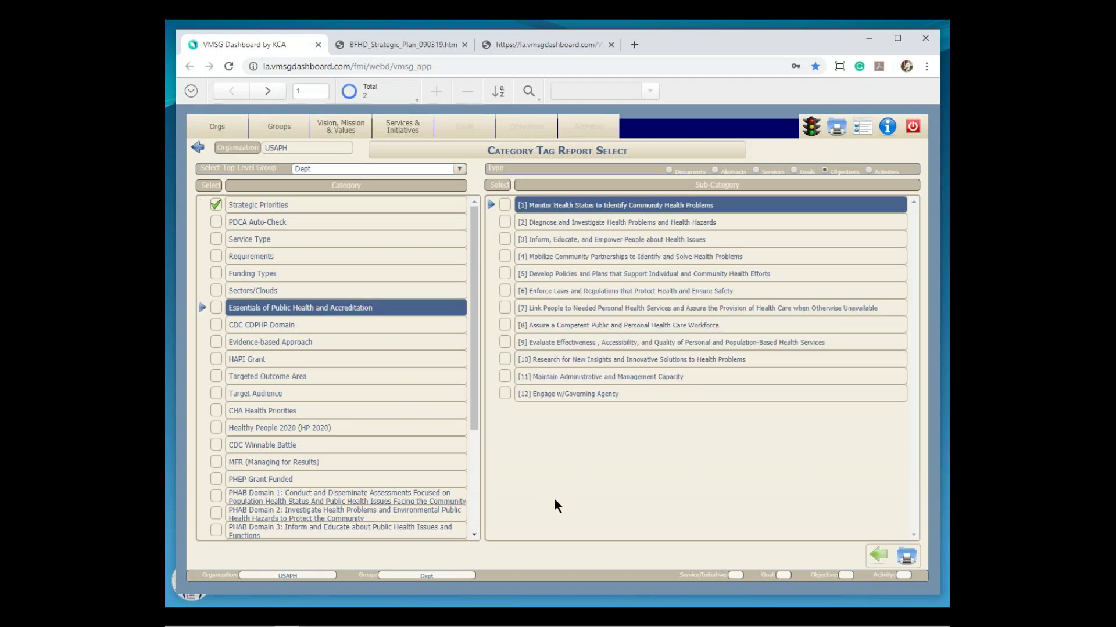
left_click(525, 208)
left_click(380, 210)
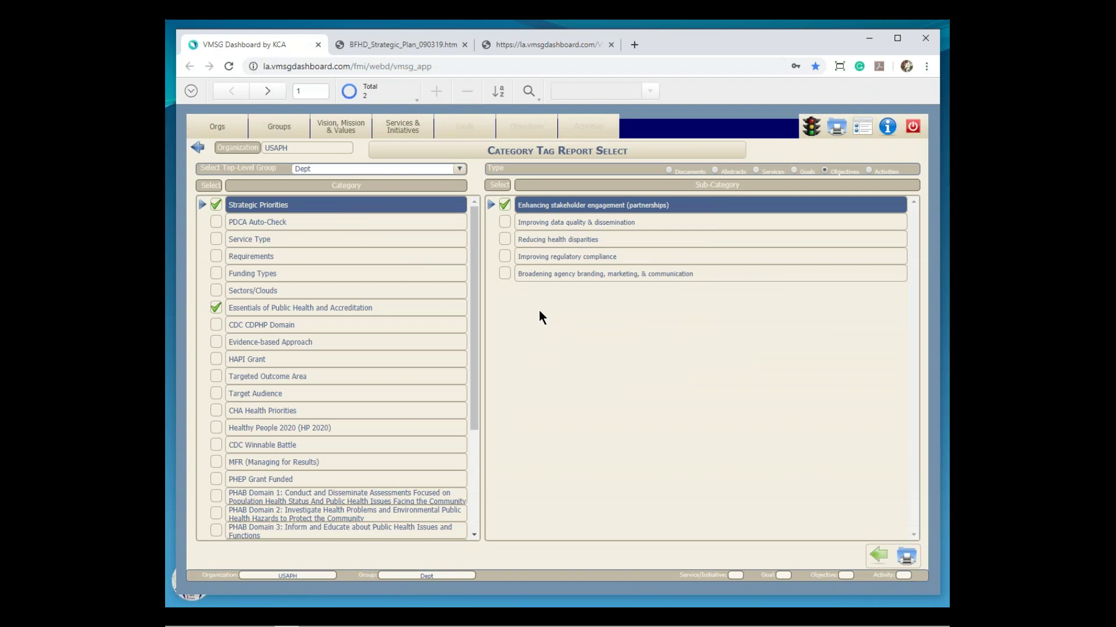
Step: Add the Reducing health disparities sub-category to the report selection and remove it again
left_click(504, 239)
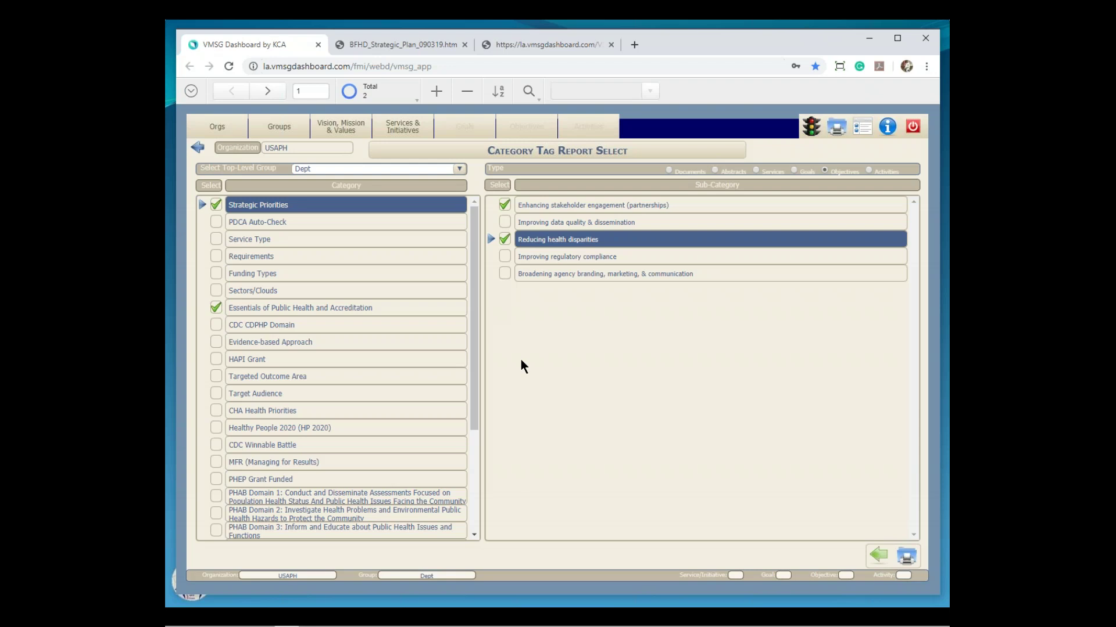
left_click(505, 239)
left_click(561, 207)
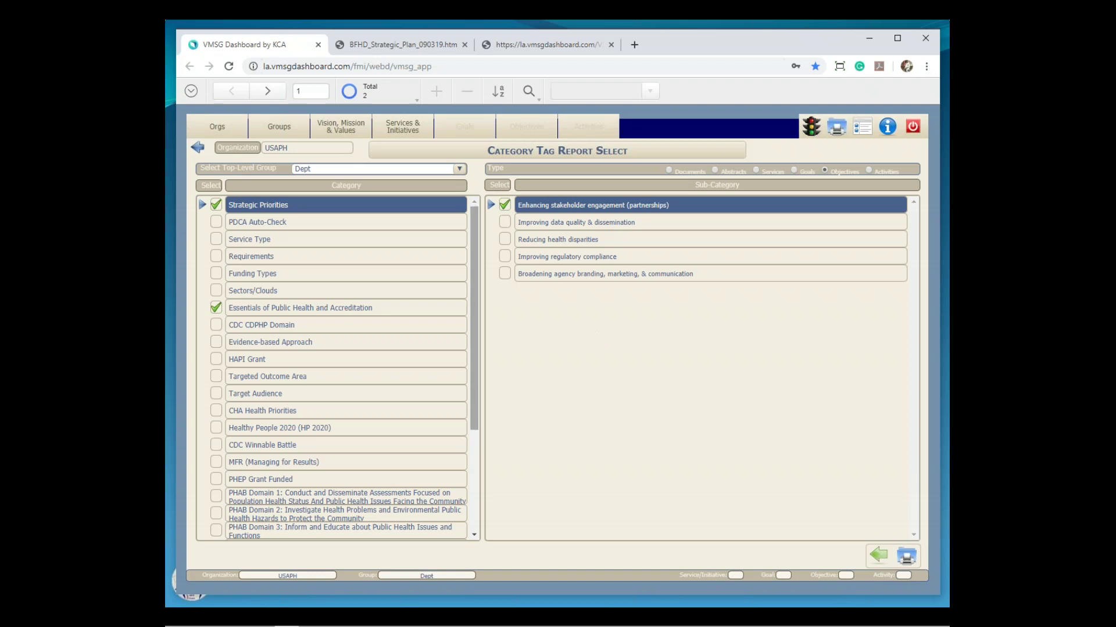
Step: Examine the sub-categories of Essentials of Public Health, PHAB Domain 1, PHEP Grant Funded and MFR, and return to the list of reports
left_click(340, 309)
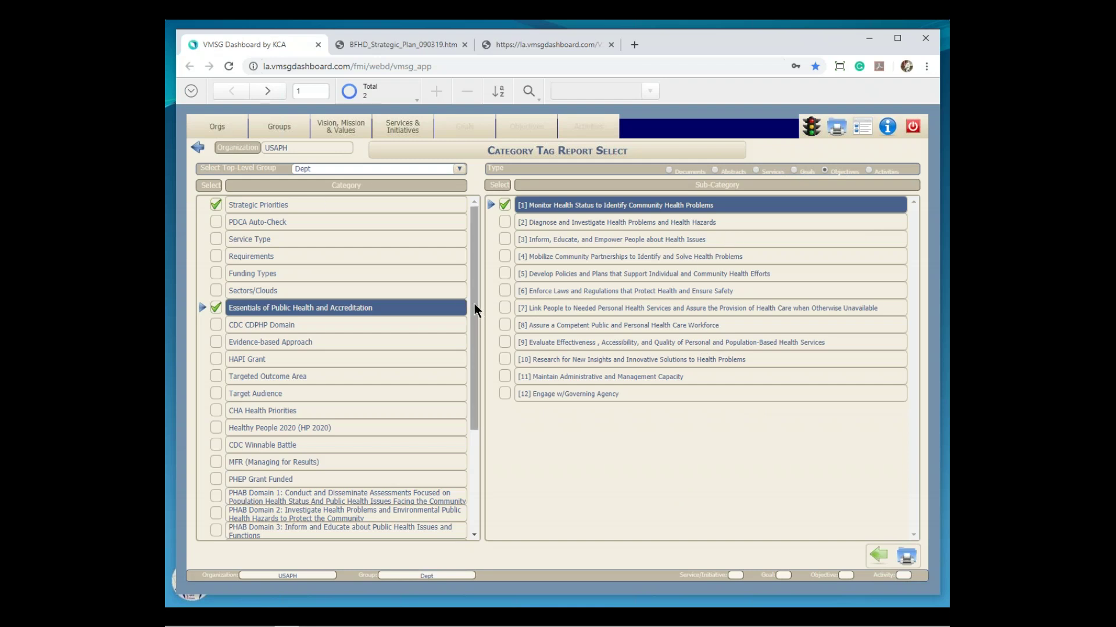
left_click_drag(471, 309, 473, 472)
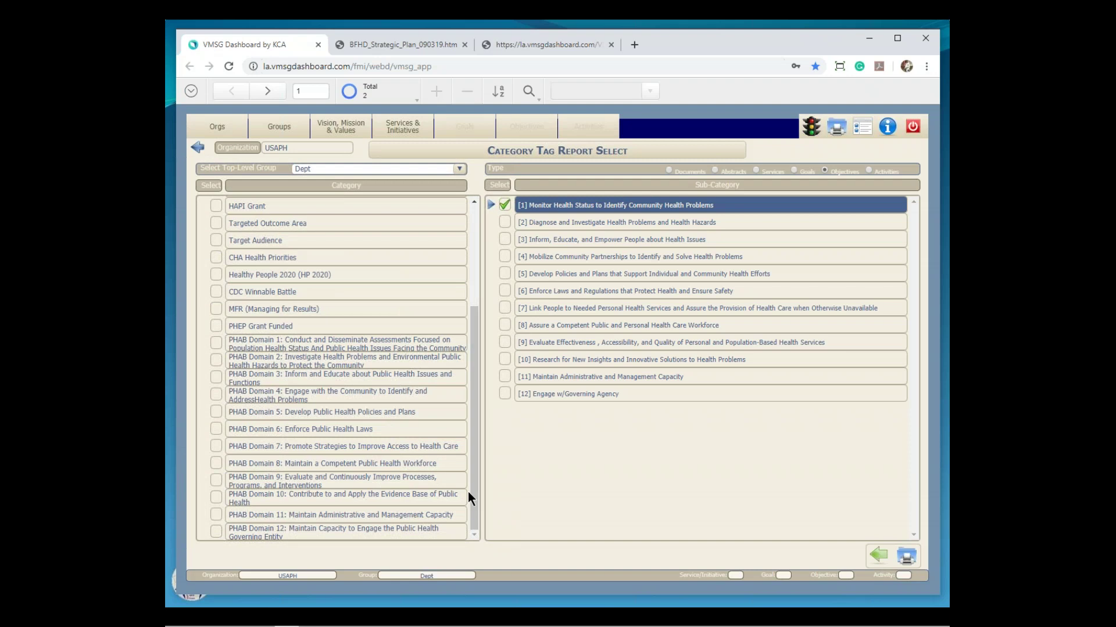
left_click(365, 349)
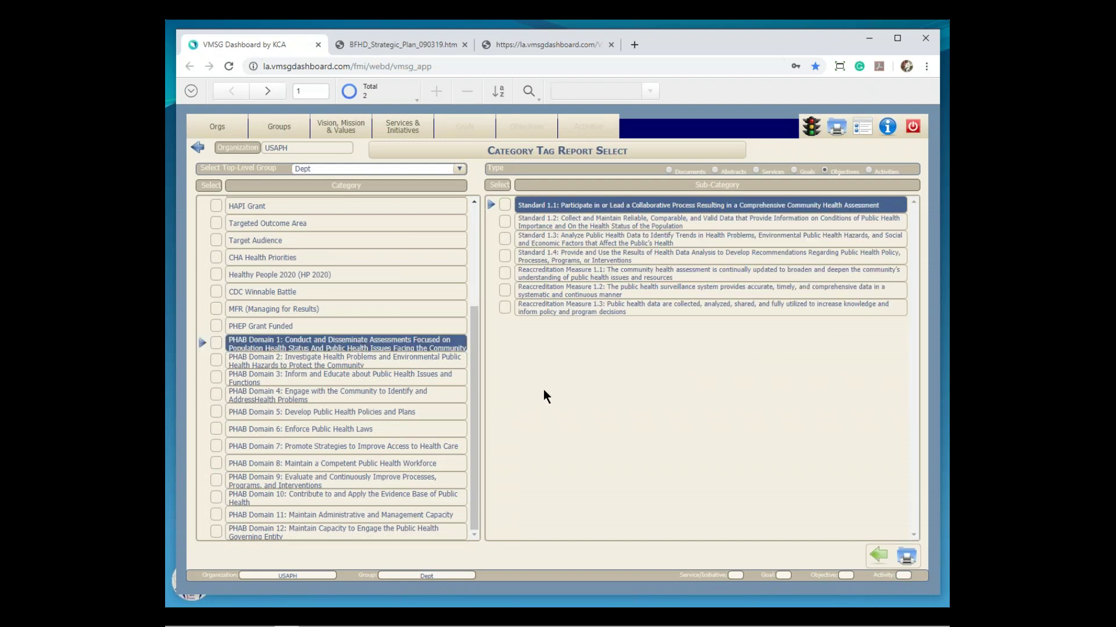
left_click_drag(476, 390, 470, 285)
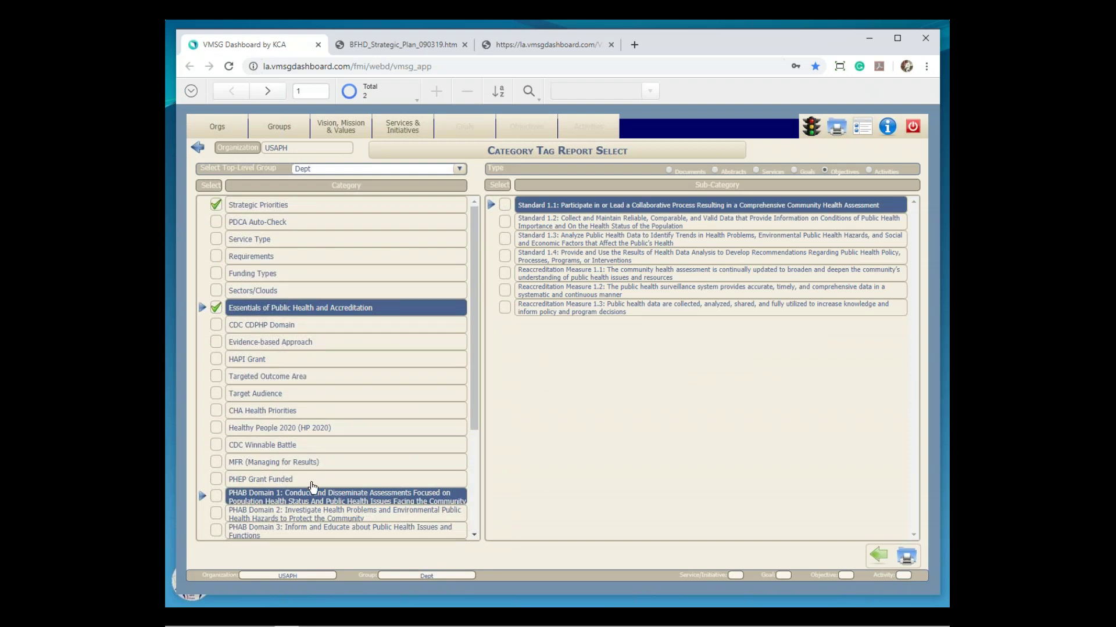
left_click(311, 483)
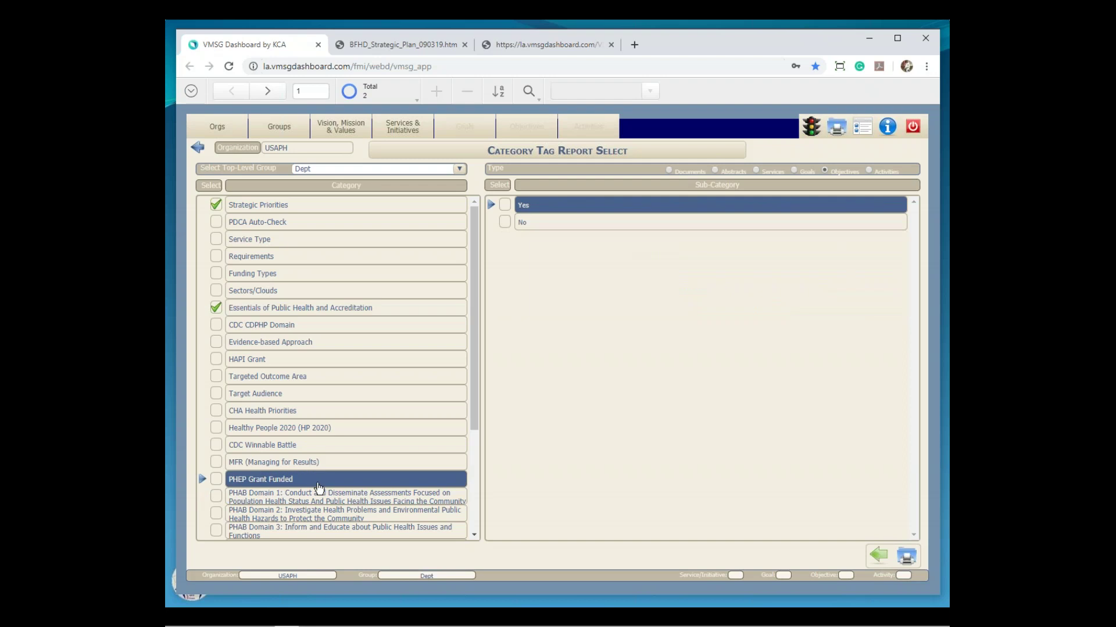
left_click(317, 464)
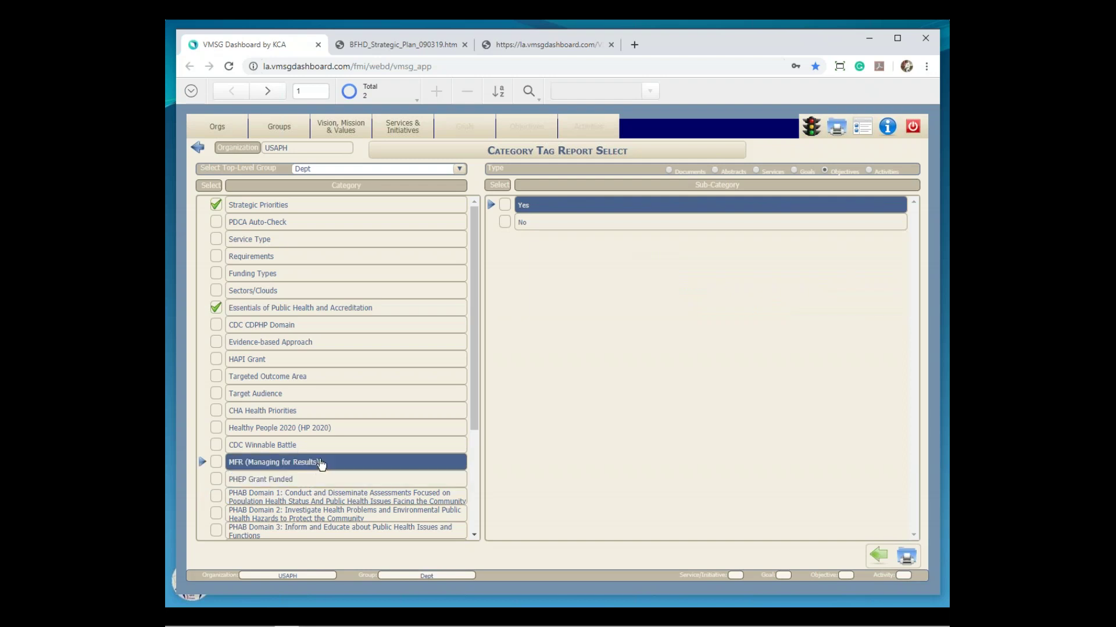
left_click(881, 131)
left_click(657, 363)
left_click(879, 554)
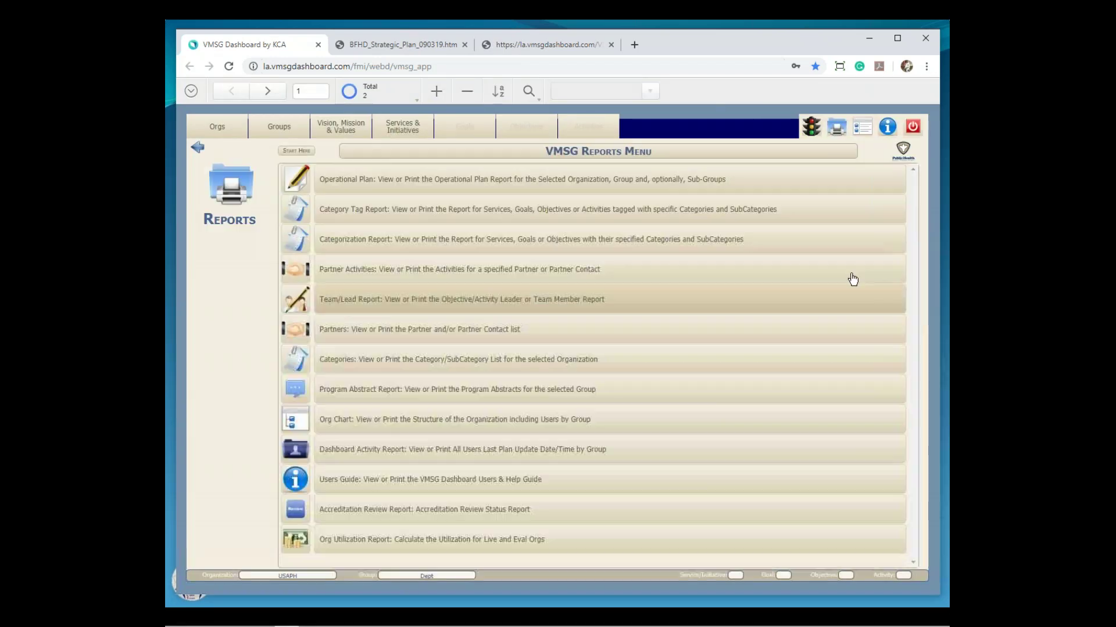
Step: Open the USAPH organization's category and sub-category management and view the MFR (Managing for Results) category
left_click(865, 128)
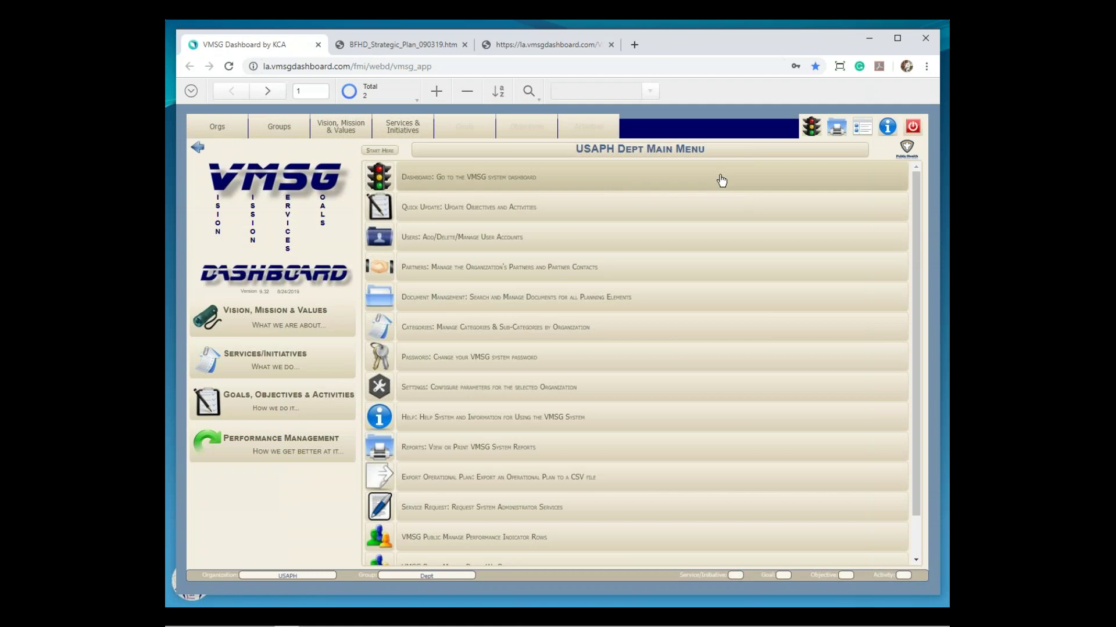
left_click(475, 332)
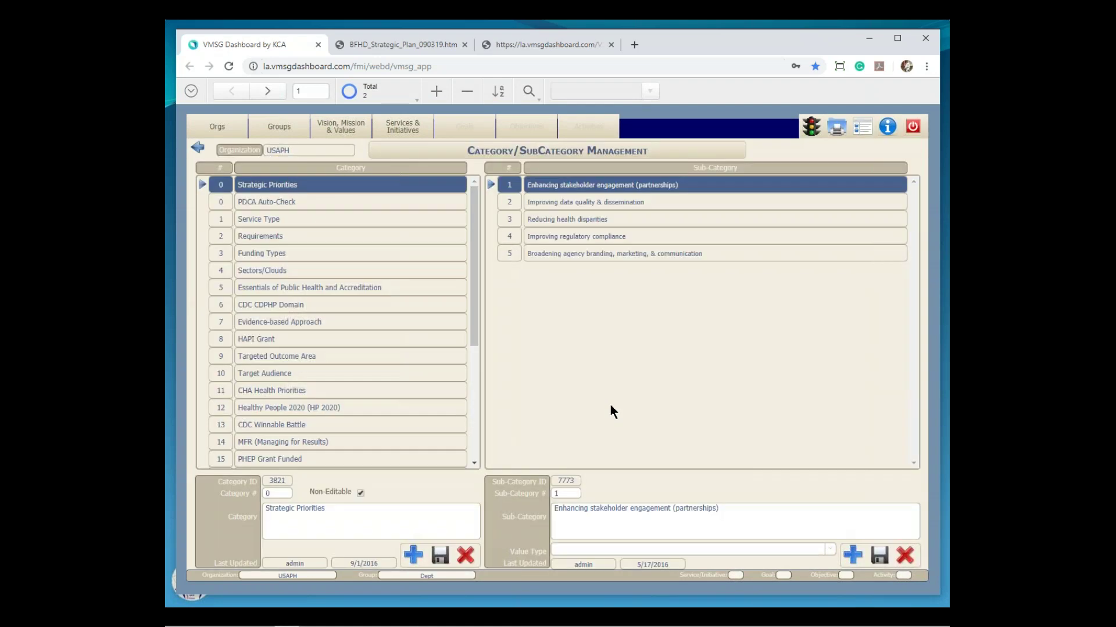
left_click_drag(470, 328, 465, 469)
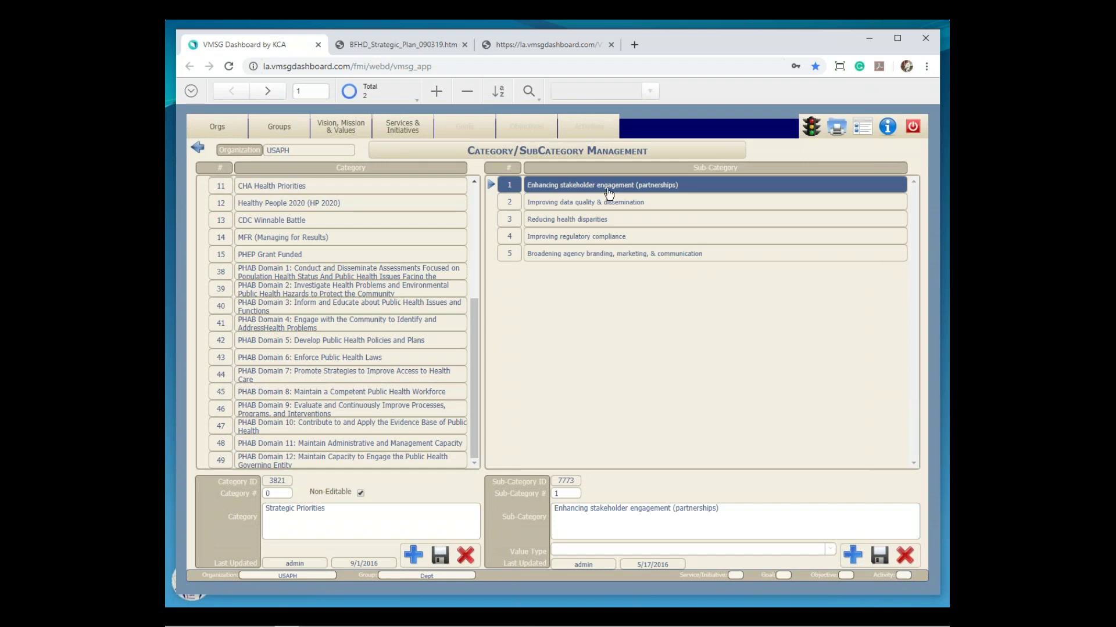
left_click(353, 238)
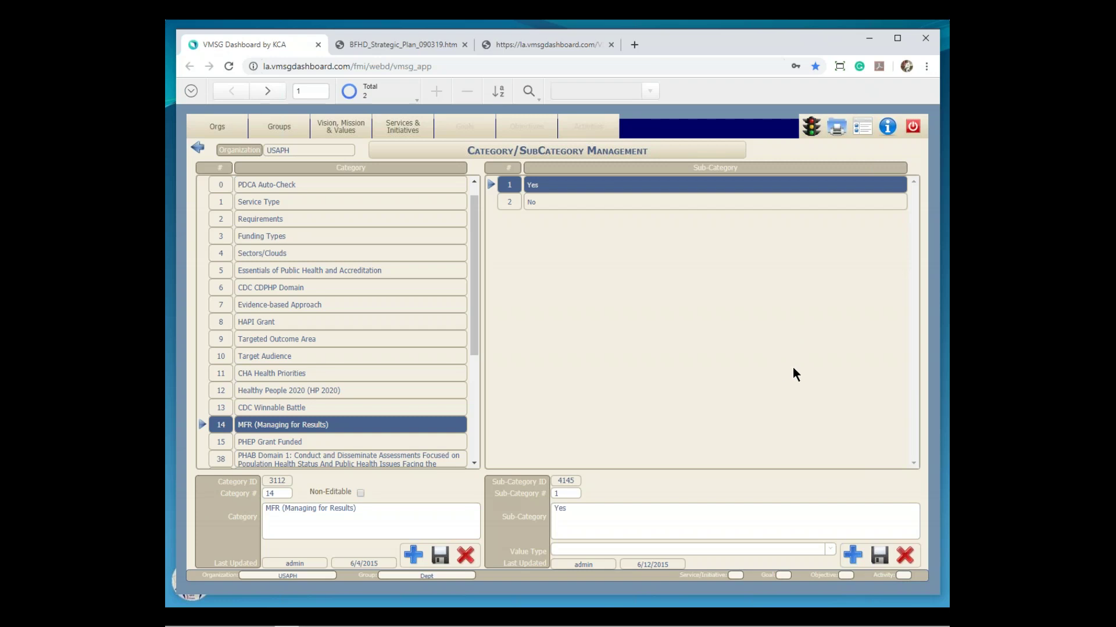
Step: Try to open Quick Update for the Dept group, and open the organization's partner and contact management
left_click(863, 129)
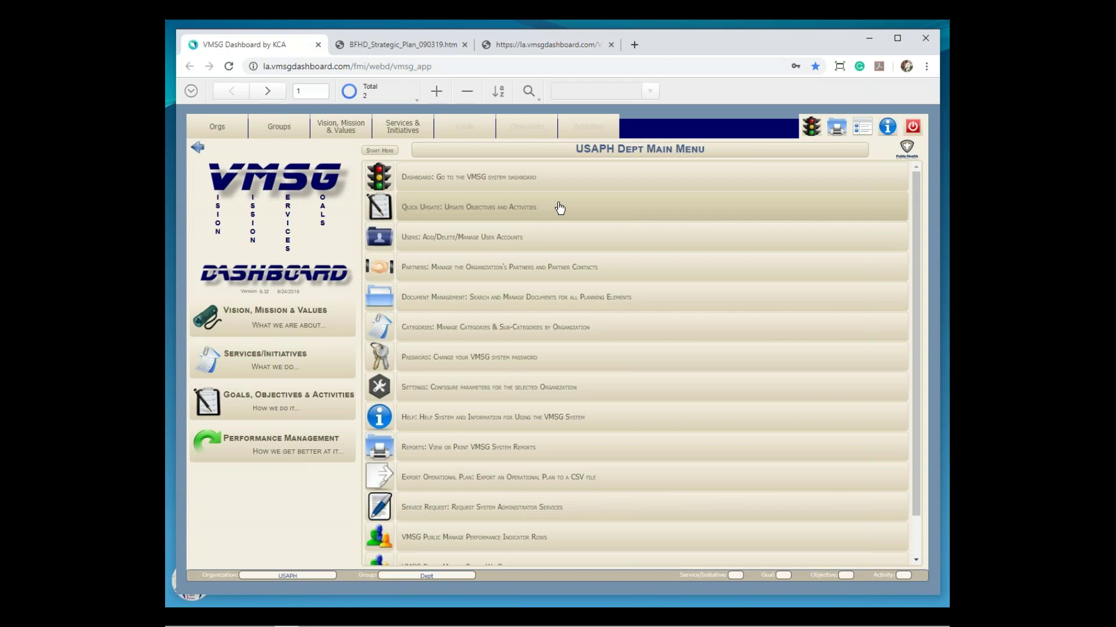
left_click(559, 203)
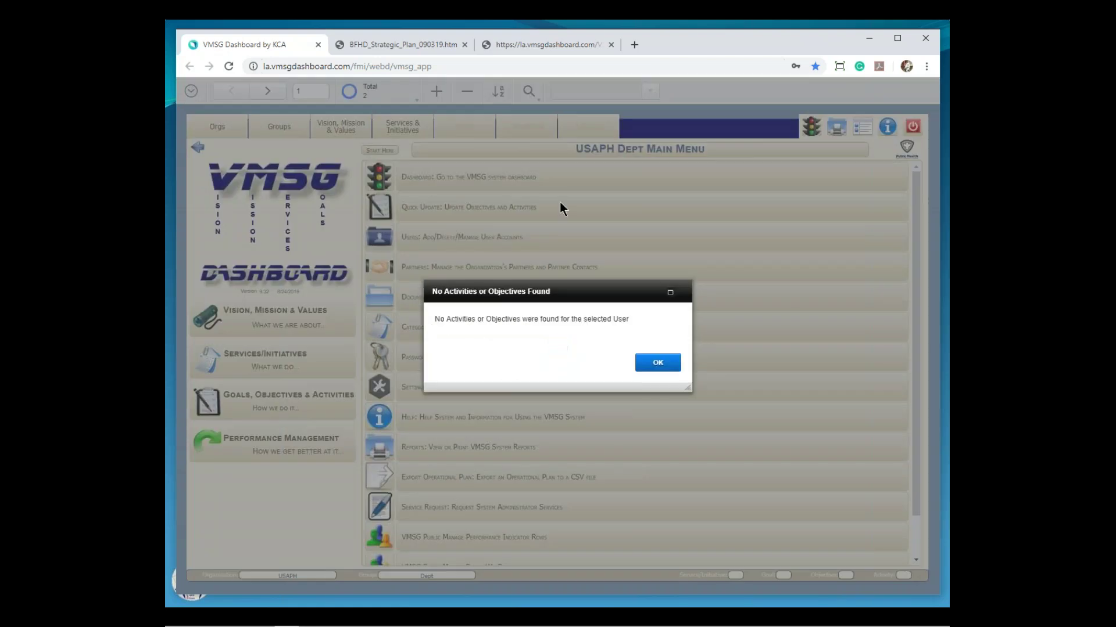
left_click(656, 364)
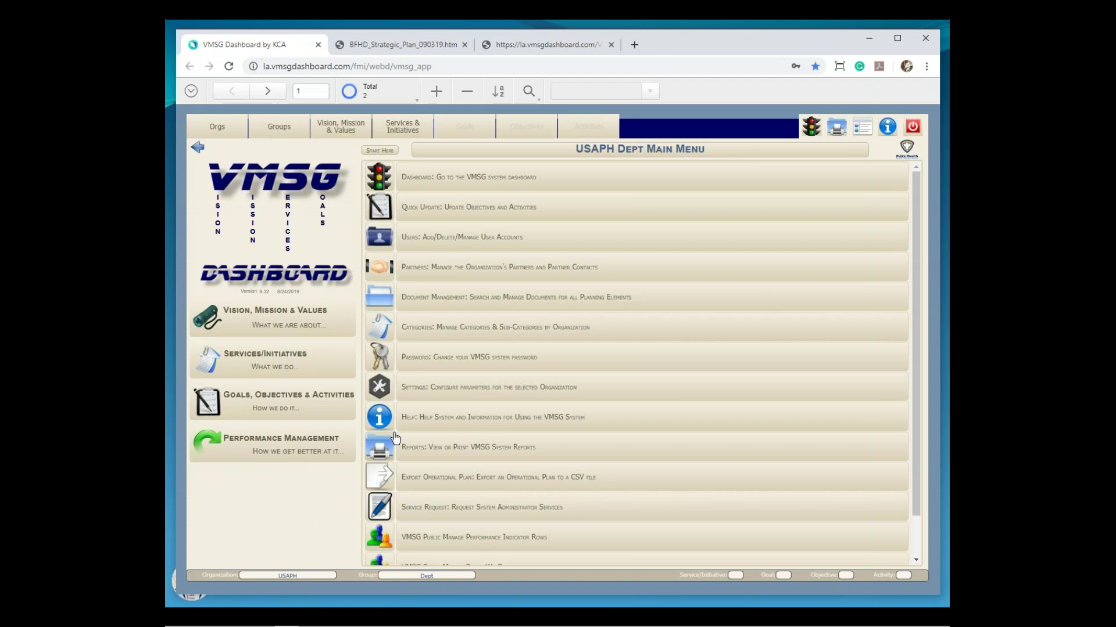
left_click(474, 272)
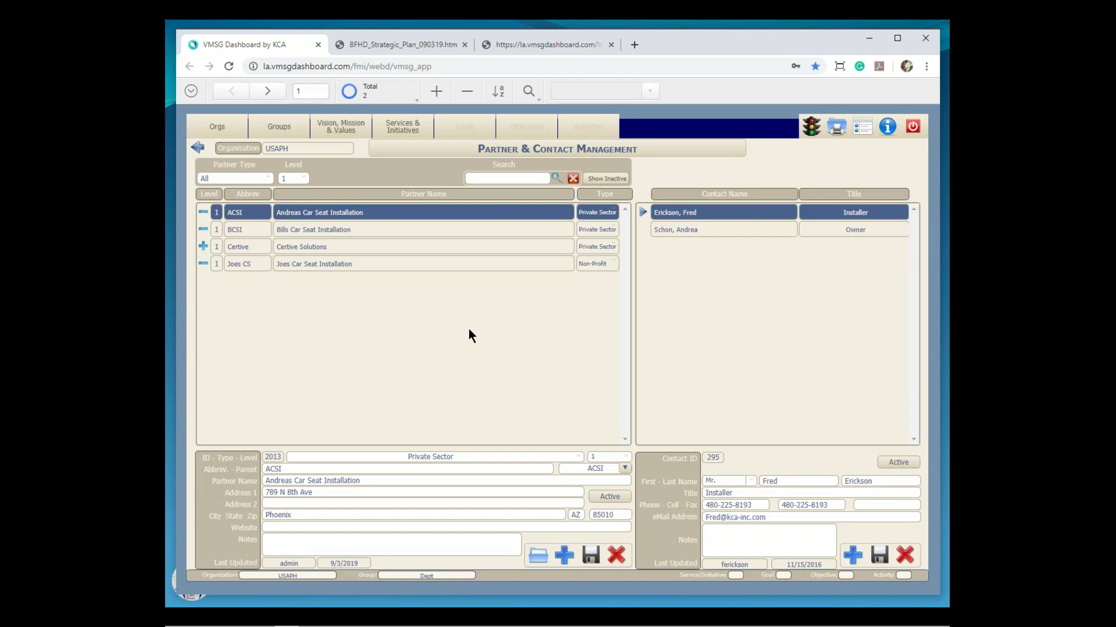
Step: View the partner details and contacts of Bills Car Seat Installation and Andreas Car Seat Installation
left_click(438, 230)
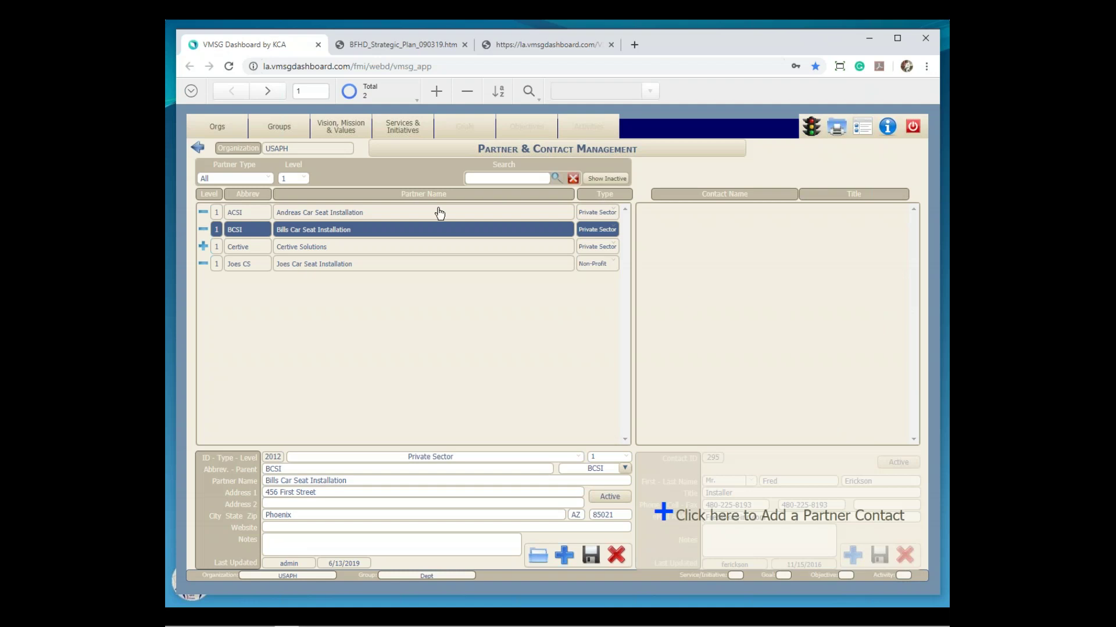
left_click(427, 215)
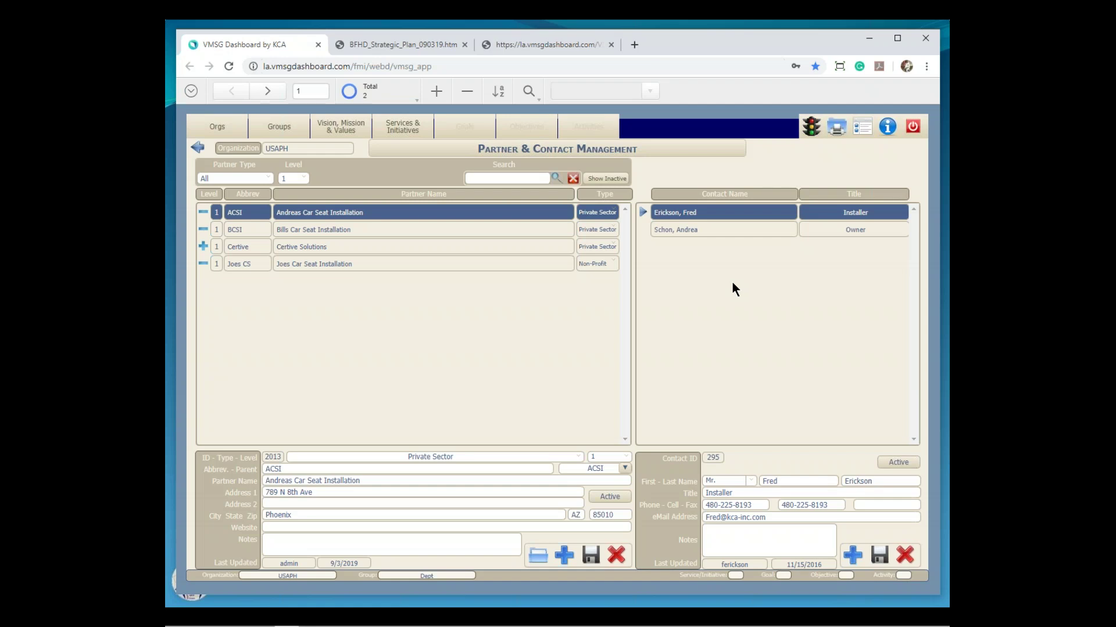
Step: Open user management and examine the permission levels available for the test user account
left_click(863, 130)
left_click(480, 243)
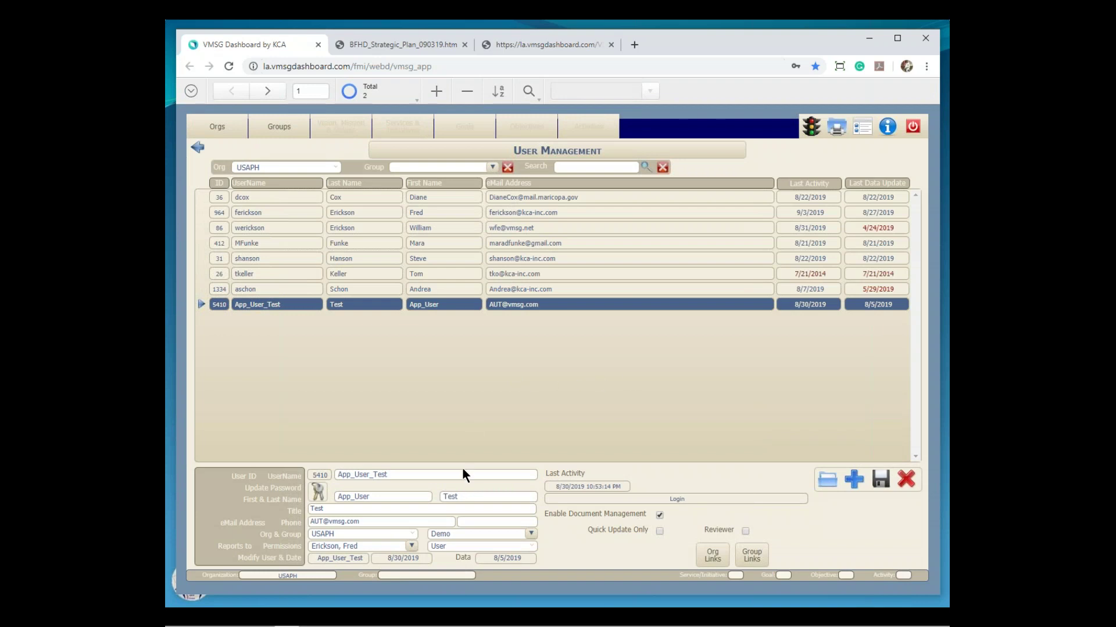
left_click(532, 548)
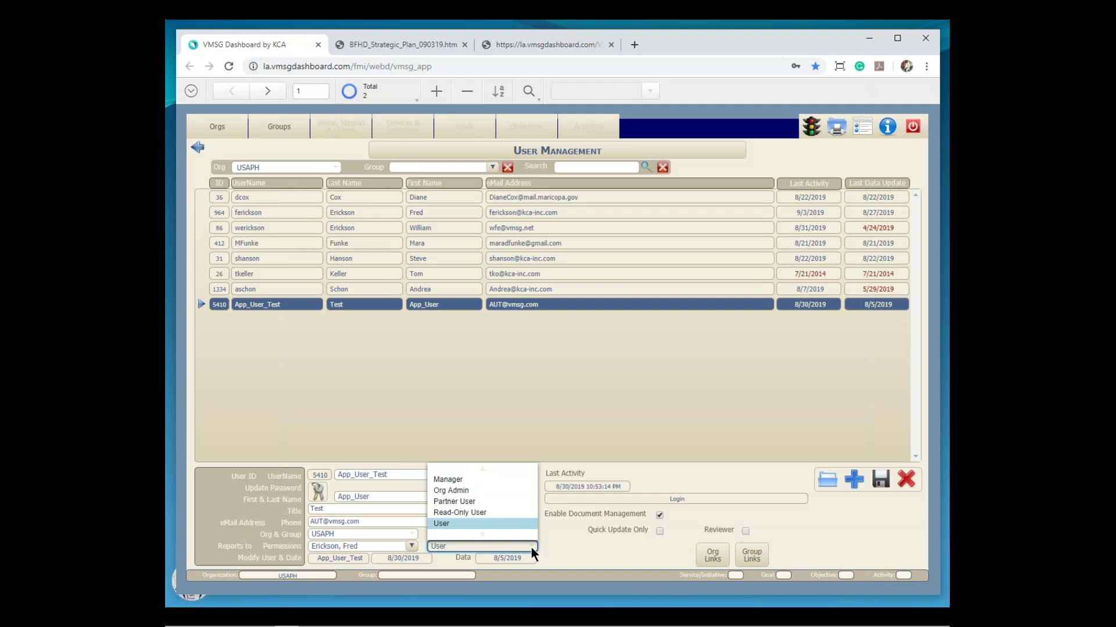
left_click(548, 535)
Step: Select the DemoTest group, view its vision, mission and values, and open its services and initiatives
left_click(290, 127)
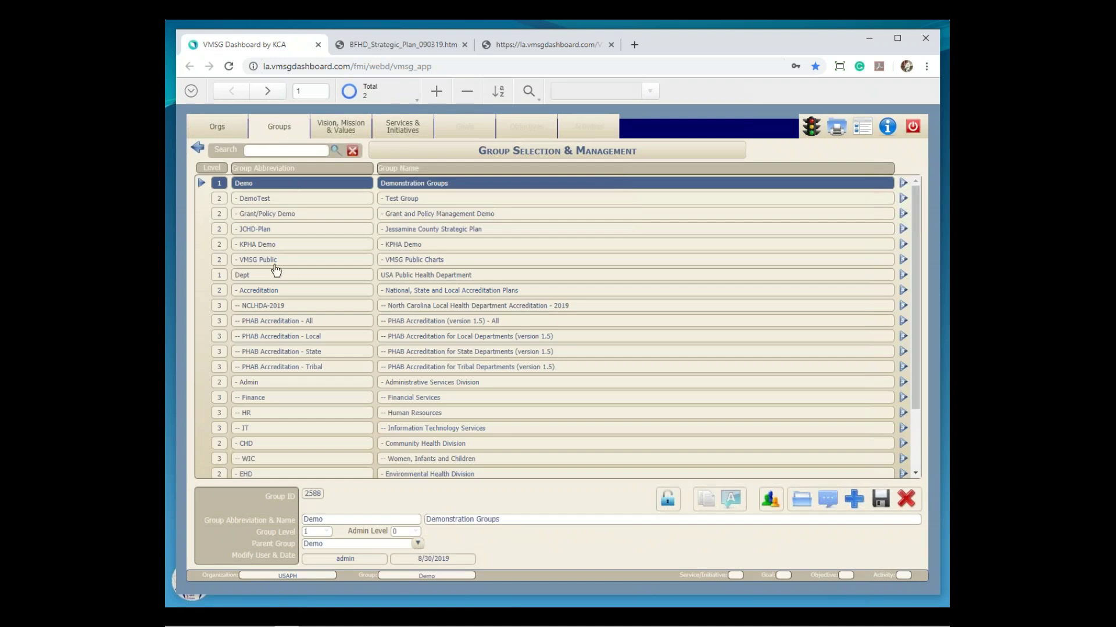
left_click(273, 201)
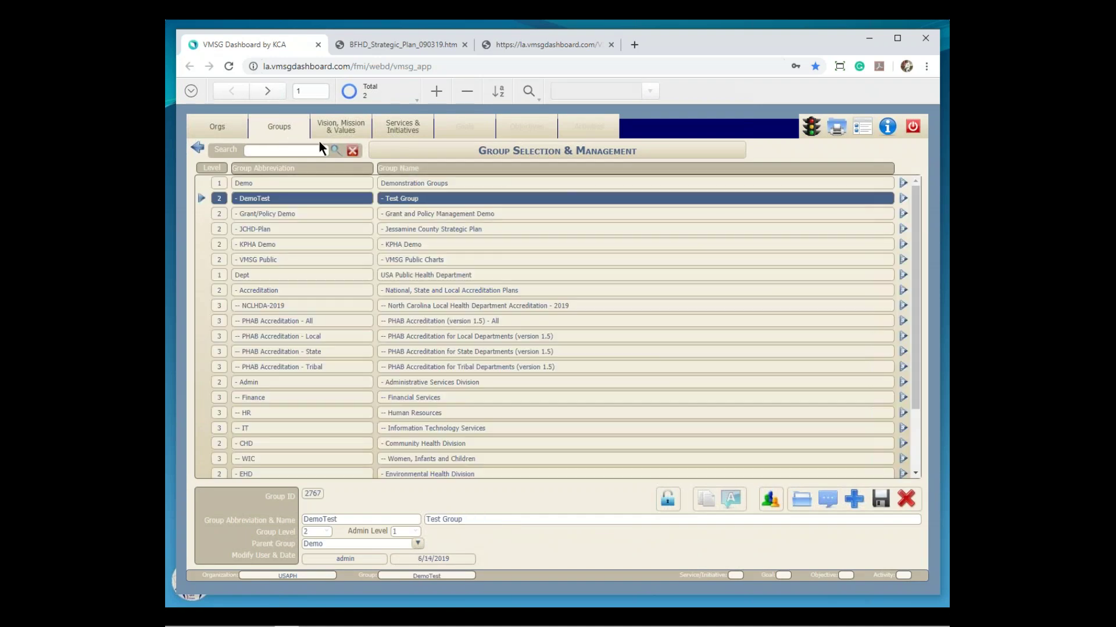
left_click(340, 122)
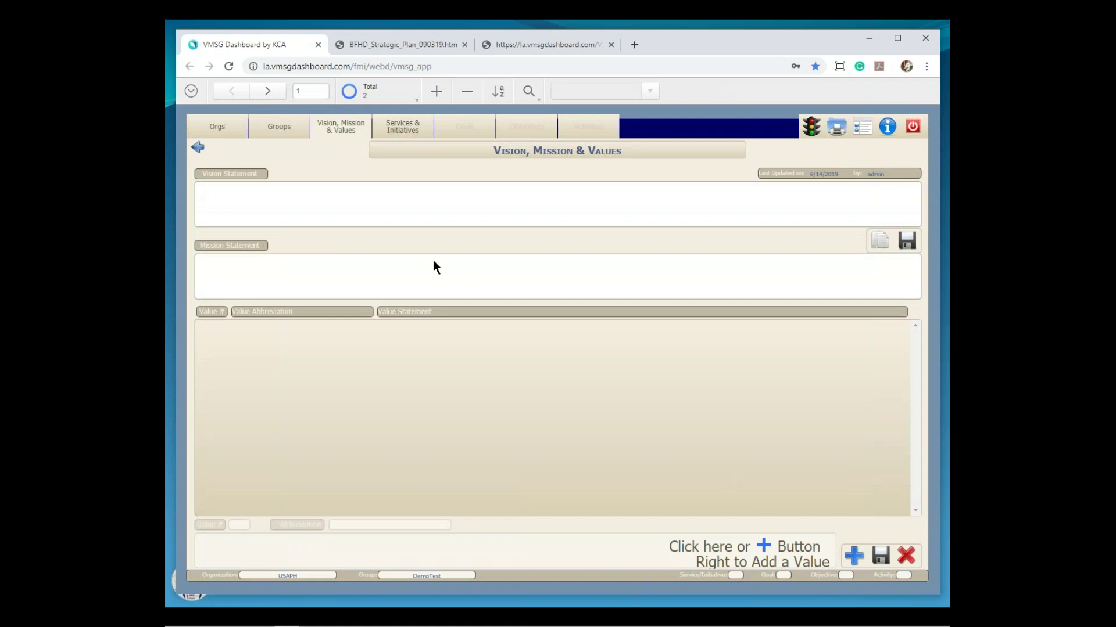
left_click(385, 129)
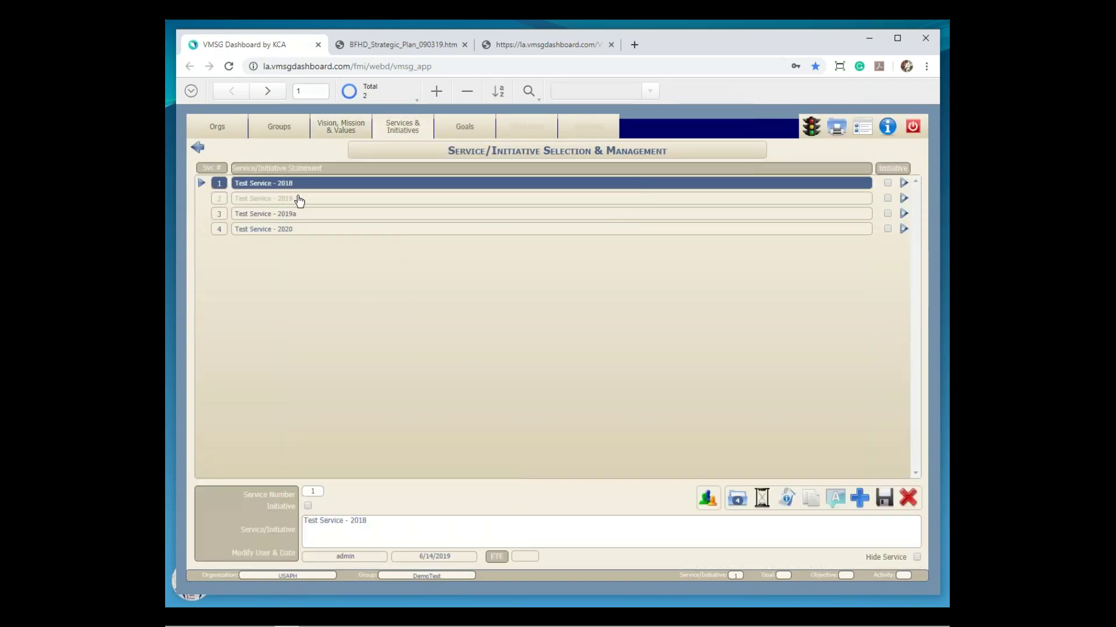
Step: View the details of Test Service - 2019, Test Service - 2020 and Test Service - 2018
left_click(301, 200)
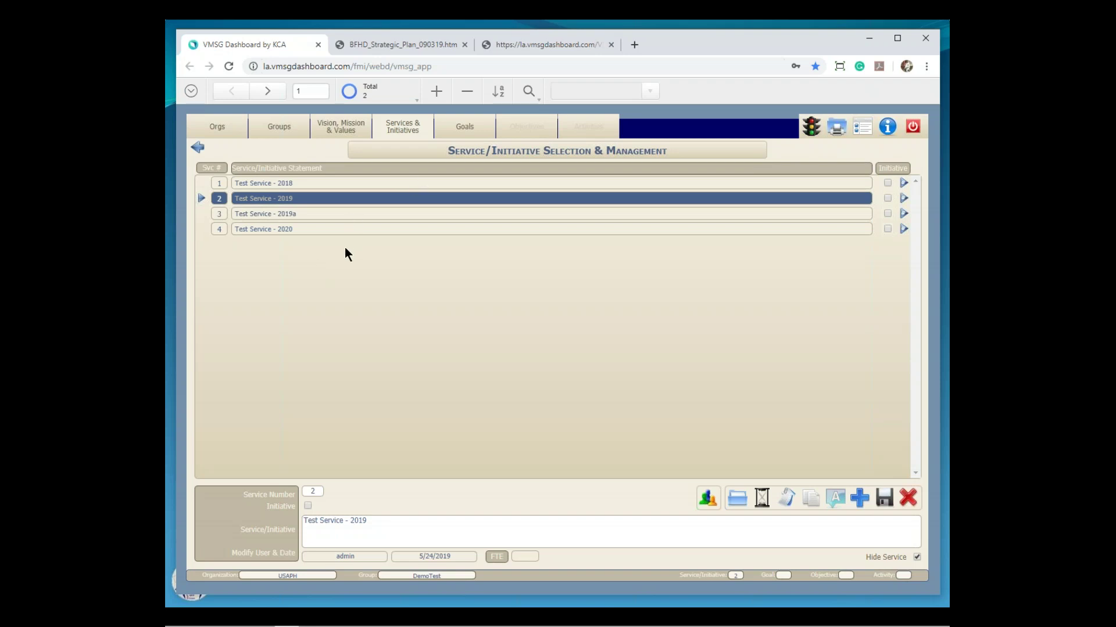
left_click(335, 232)
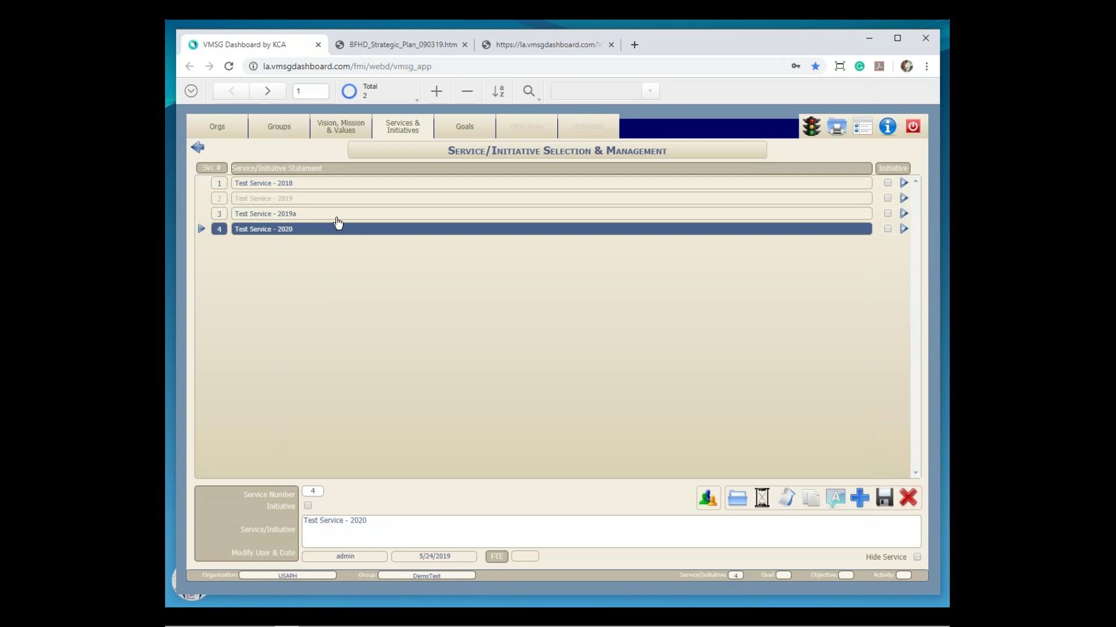
left_click(334, 185)
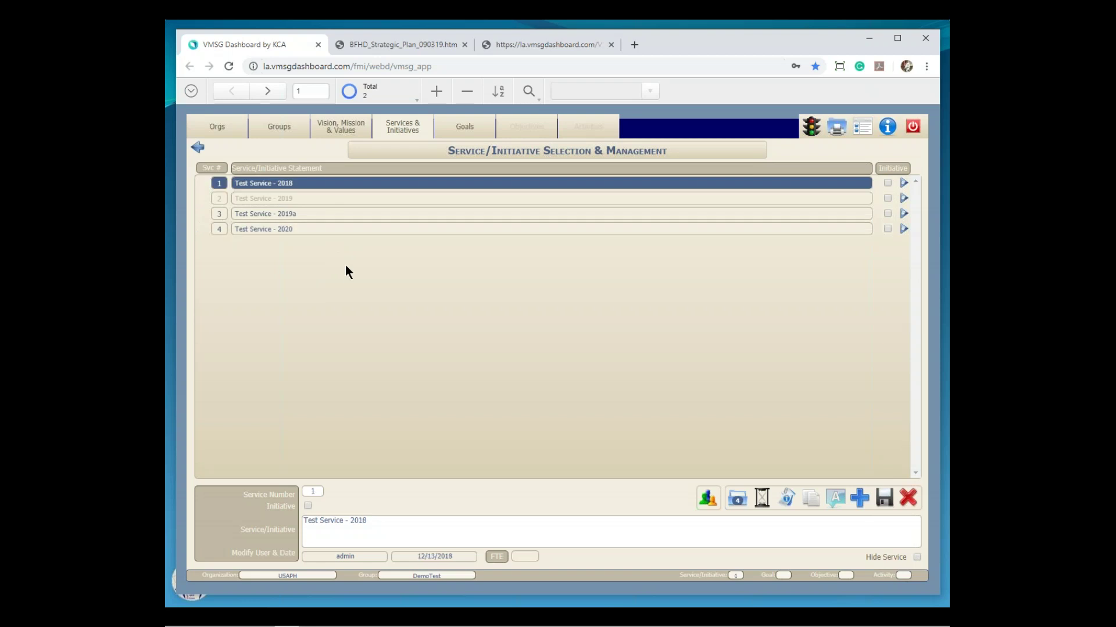
Step: Unhide and save Test Service - 2019, and duplicate it with its status flags copied
left_click(339, 200)
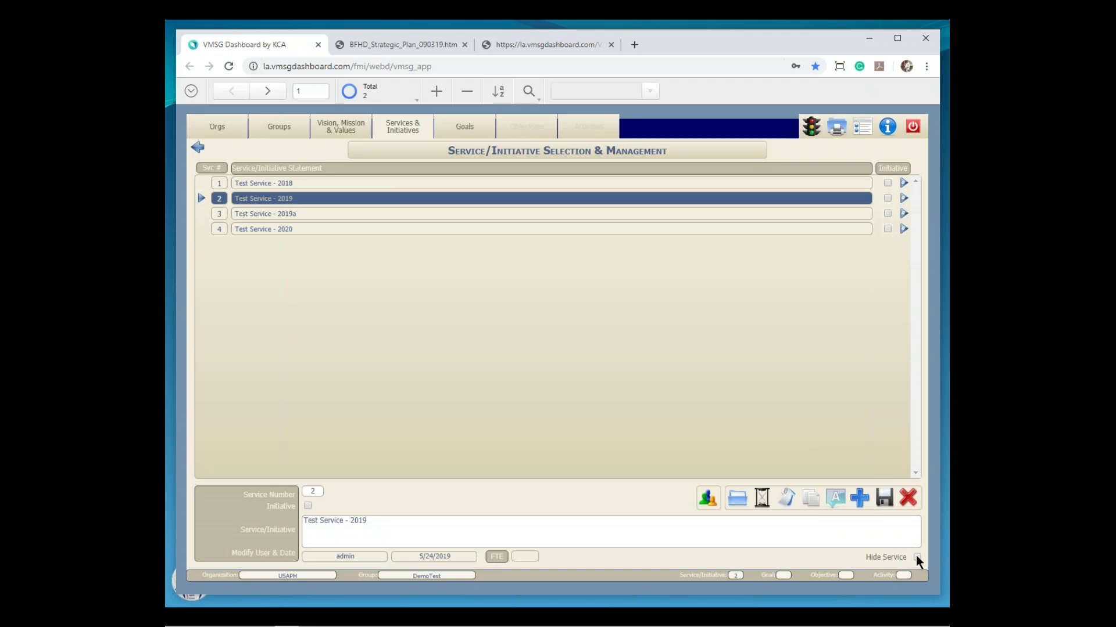
left_click(886, 500)
left_click(837, 501)
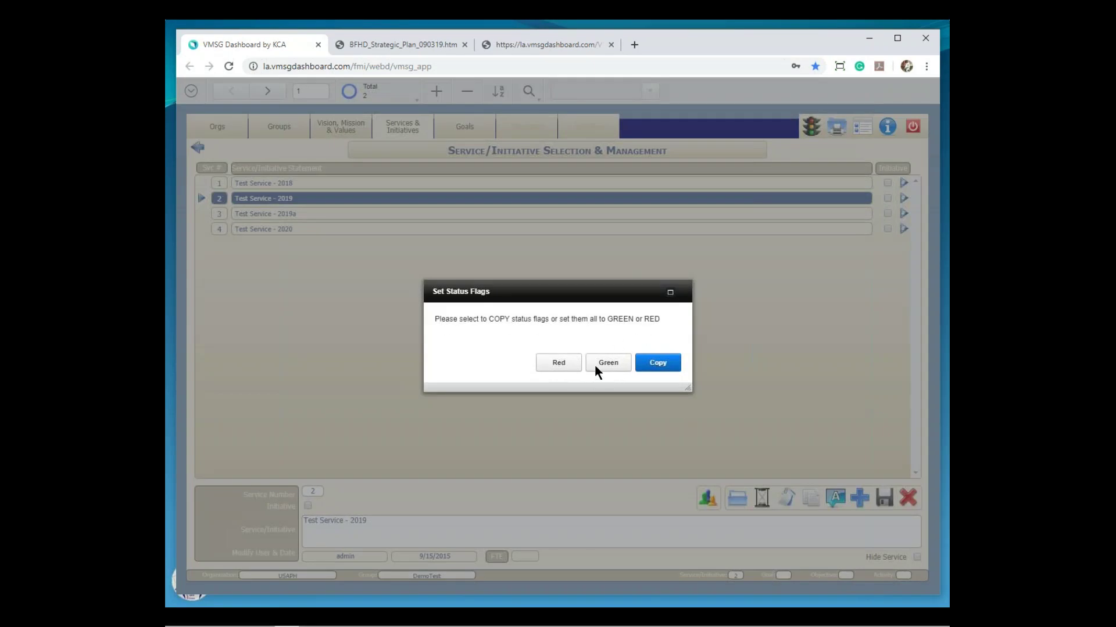
left_click(657, 363)
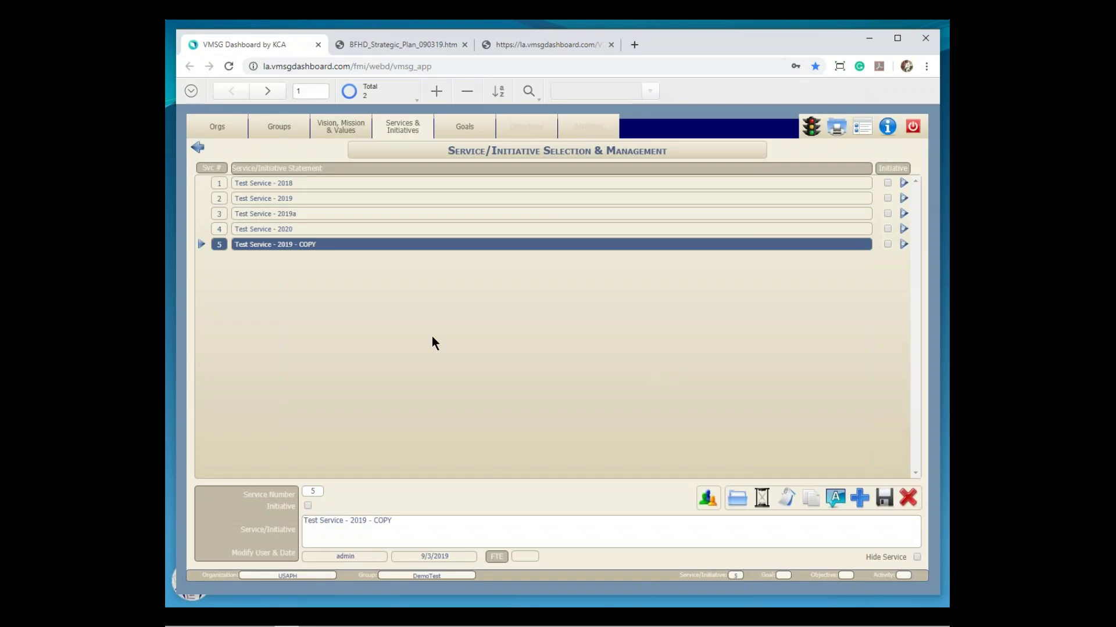
Step: Rename the duplicated service to Test Service - 2021 and save it
double_click(384, 520)
key("BackSpace")
key("BackSpace")
key("BackSpace")
type("21")
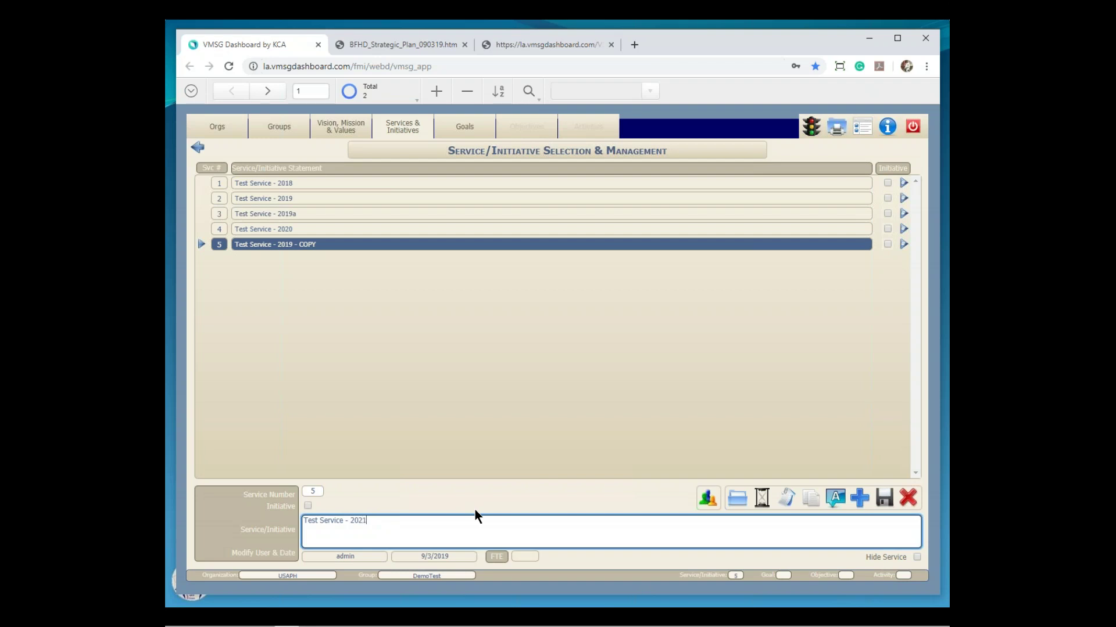
left_click(884, 498)
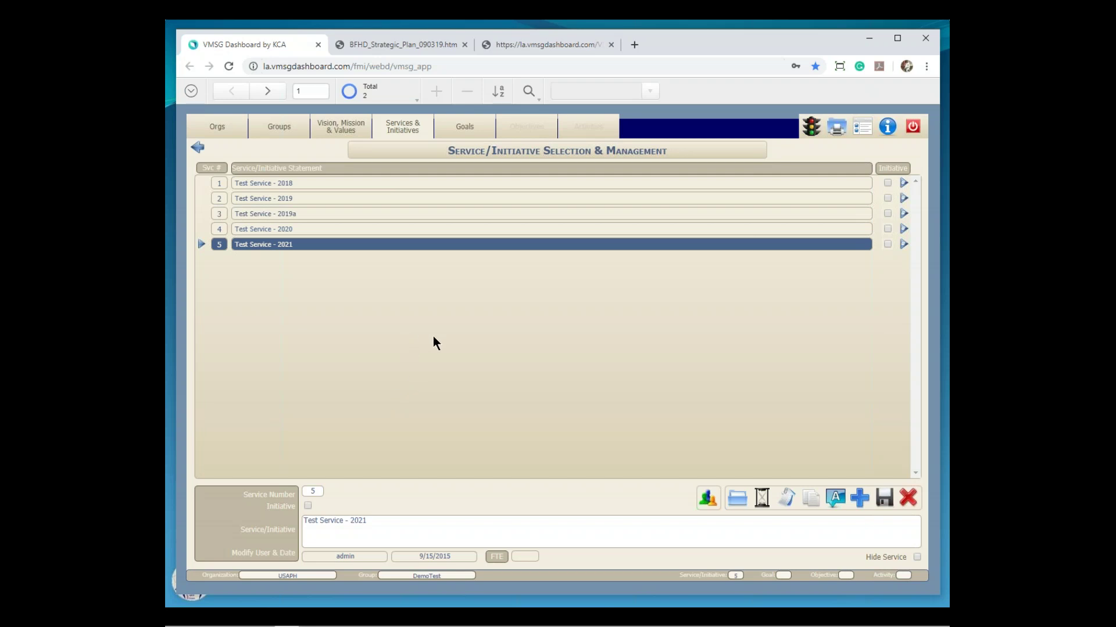
Step: Mark Test Service - 2019a as hidden
left_click(313, 215)
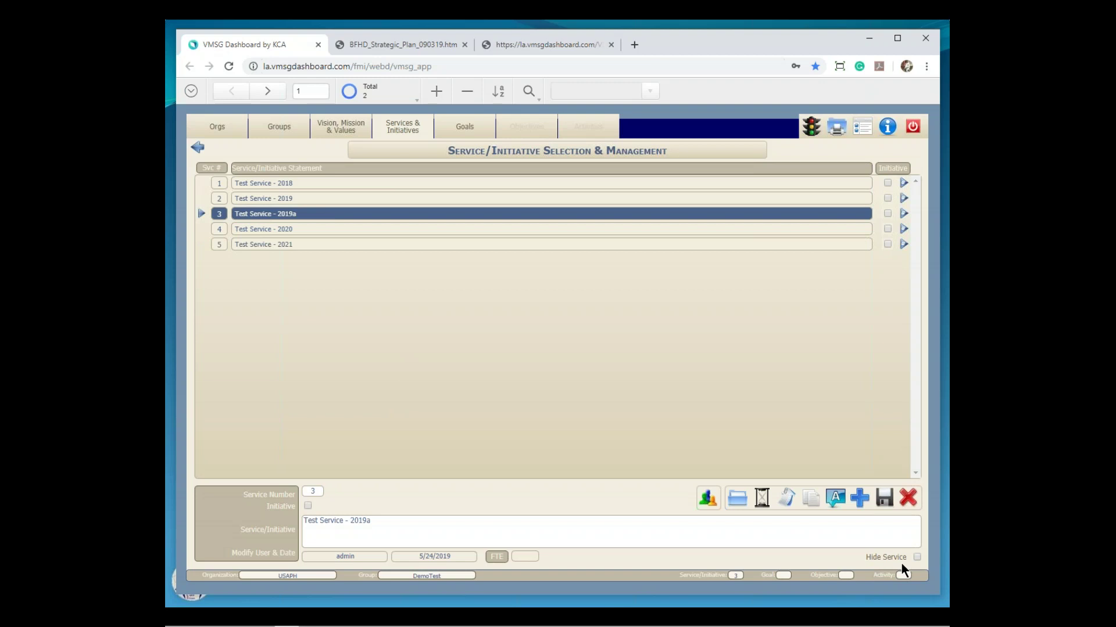
left_click(917, 557)
Step: Select the BFHD organization (Benton-Franklin Health District) and its 1-Strategic Plan group
left_click(222, 127)
scroll(322, 291, "down", 8)
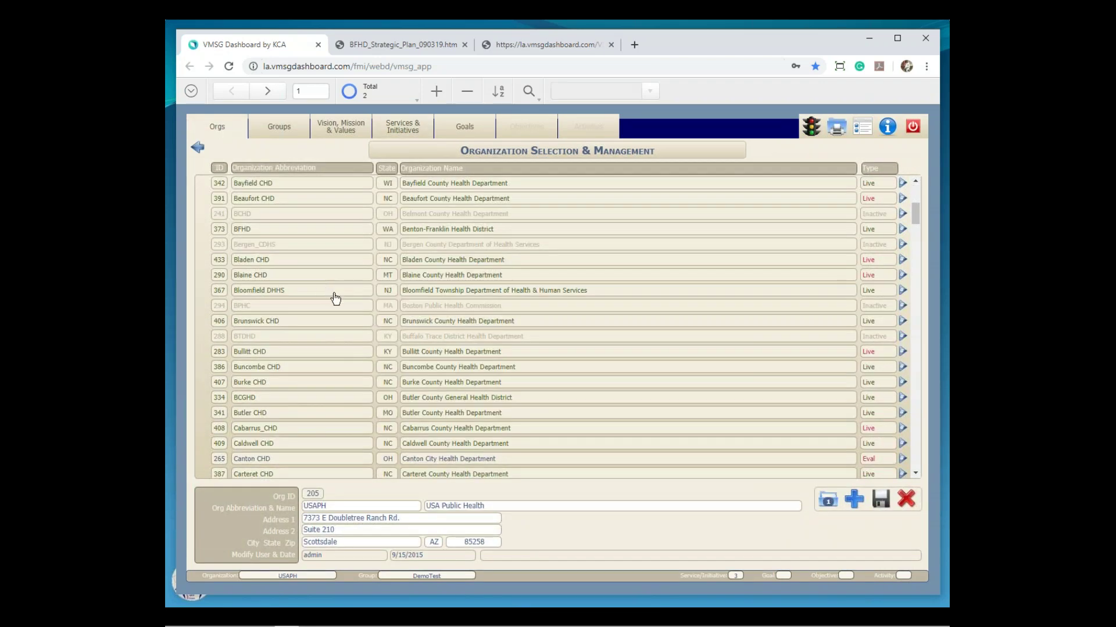
left_click(269, 228)
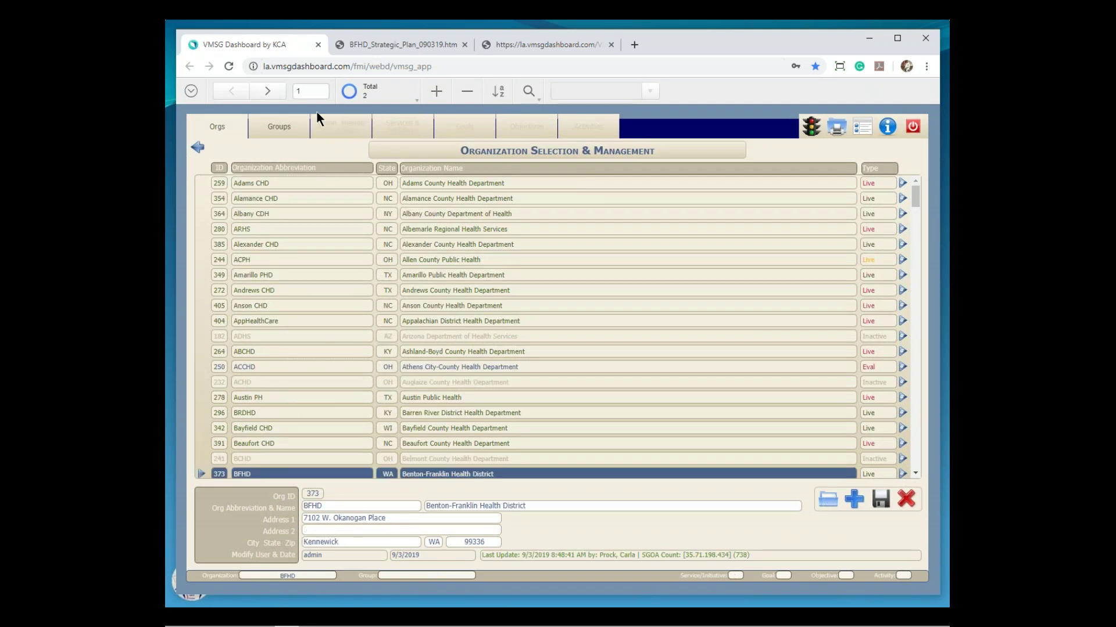
left_click(292, 123)
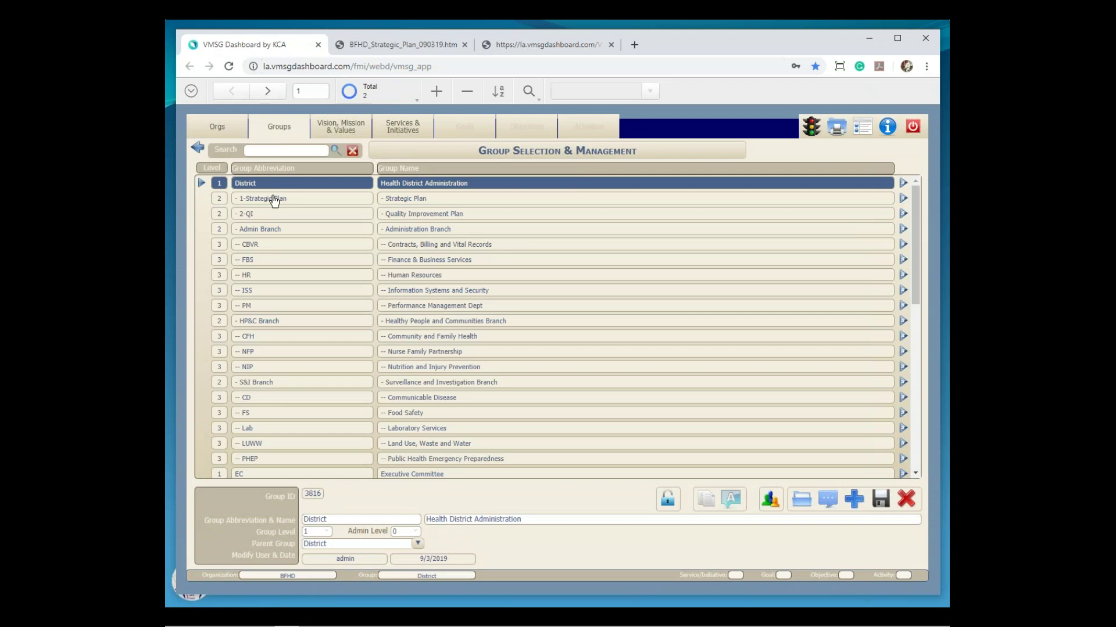
left_click(277, 198)
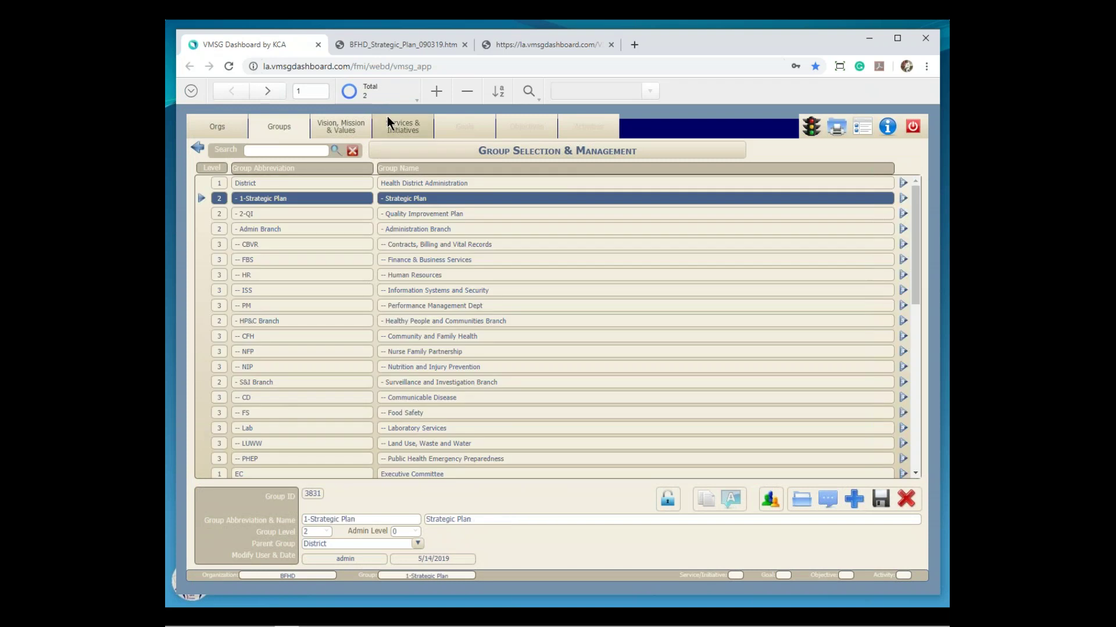
Step: Examine the BFHD Strategic Plan operational report, including its goals, objectives, activity teams, performance metrics and quarterly notes
left_click(415, 46)
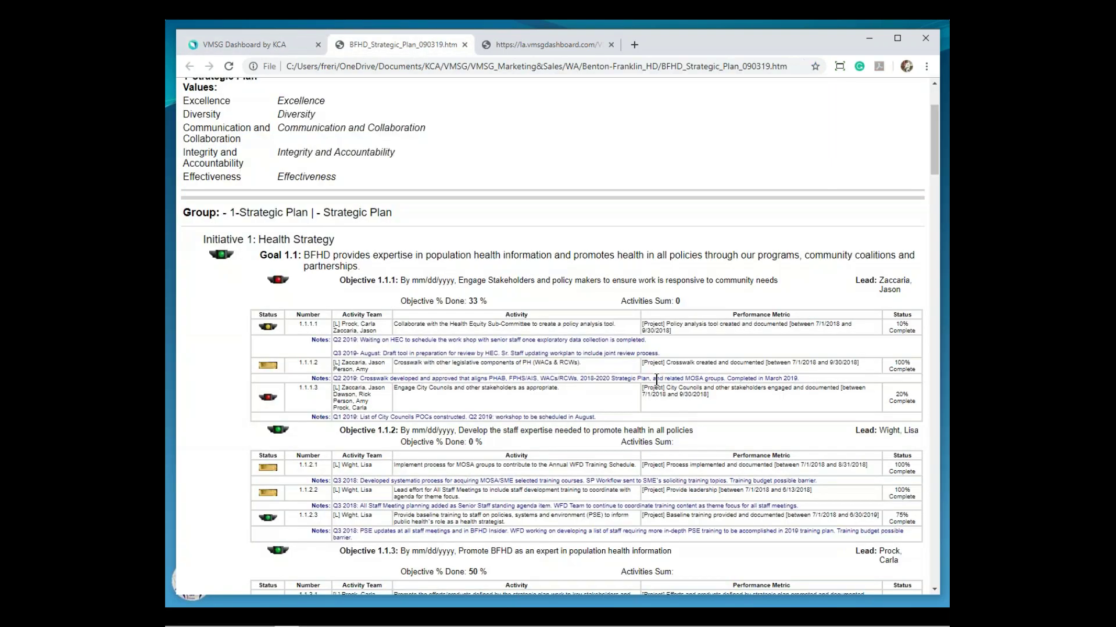
scroll(651, 386, "down", 20)
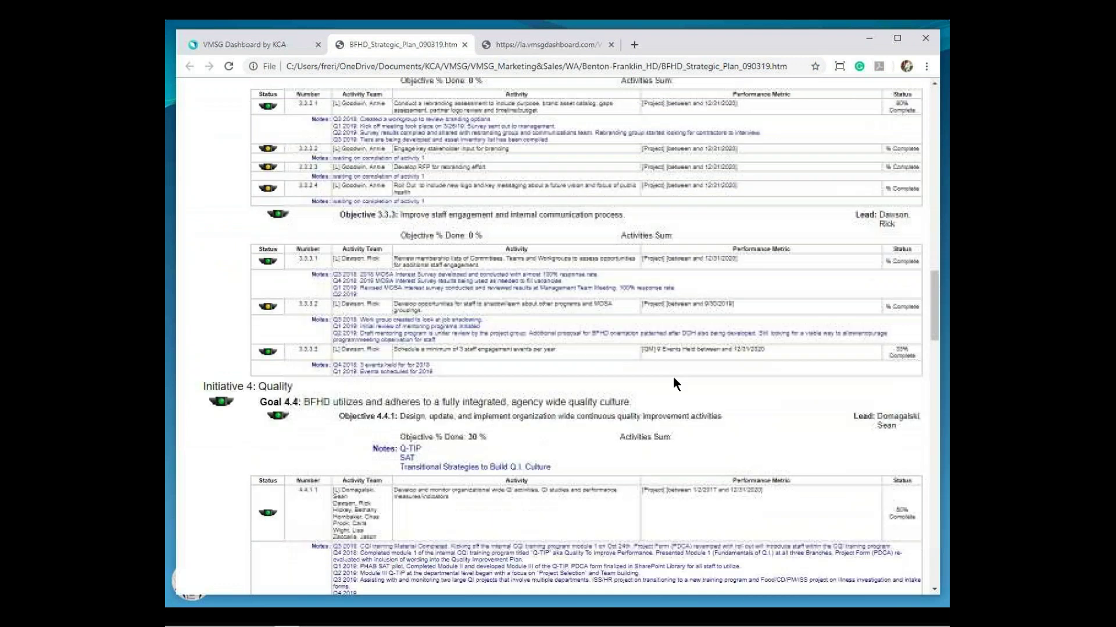
scroll(674, 381, "down", 20)
scroll(683, 375, "up", 15)
scroll(686, 369, "up", 20)
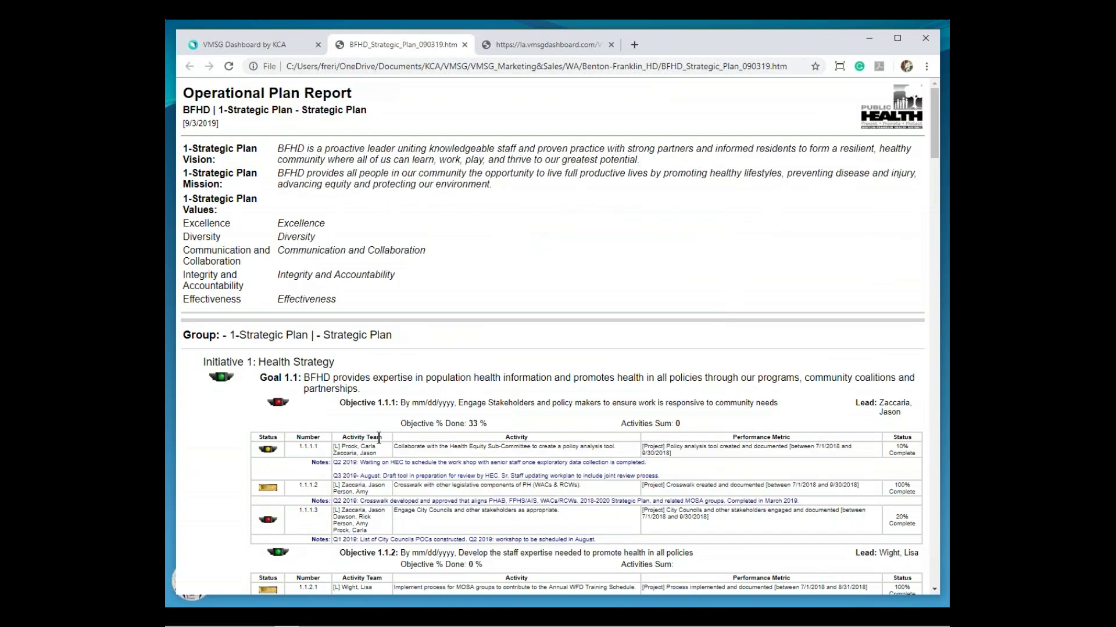
left_click_drag(352, 446, 347, 447)
scroll(417, 446, "down", 4)
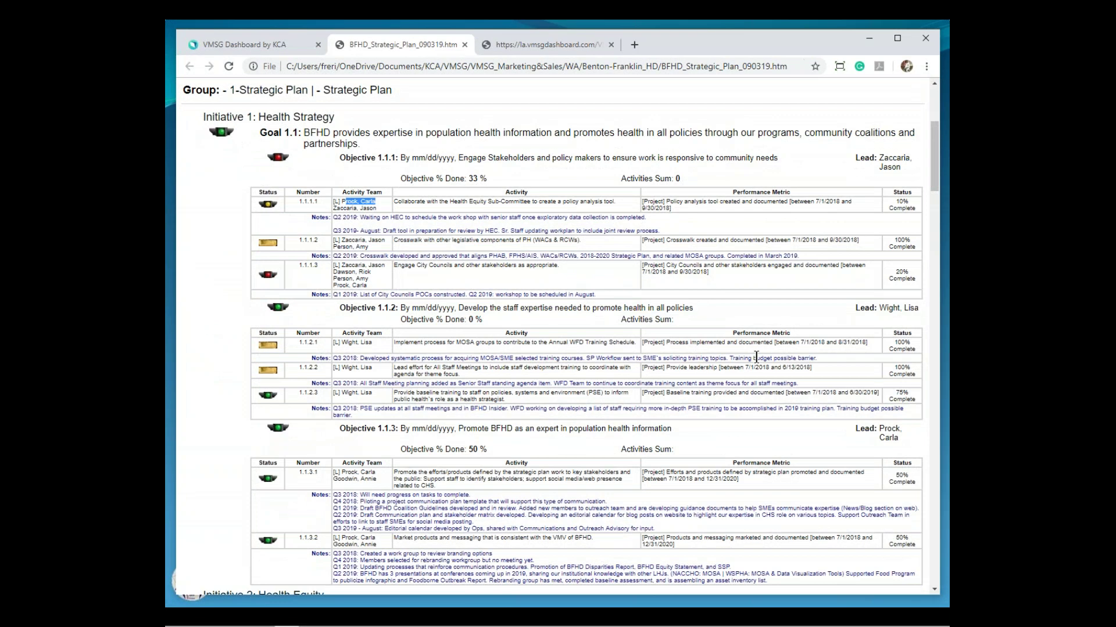
scroll(756, 356, "down", 4)
scroll(757, 353, "up", 9)
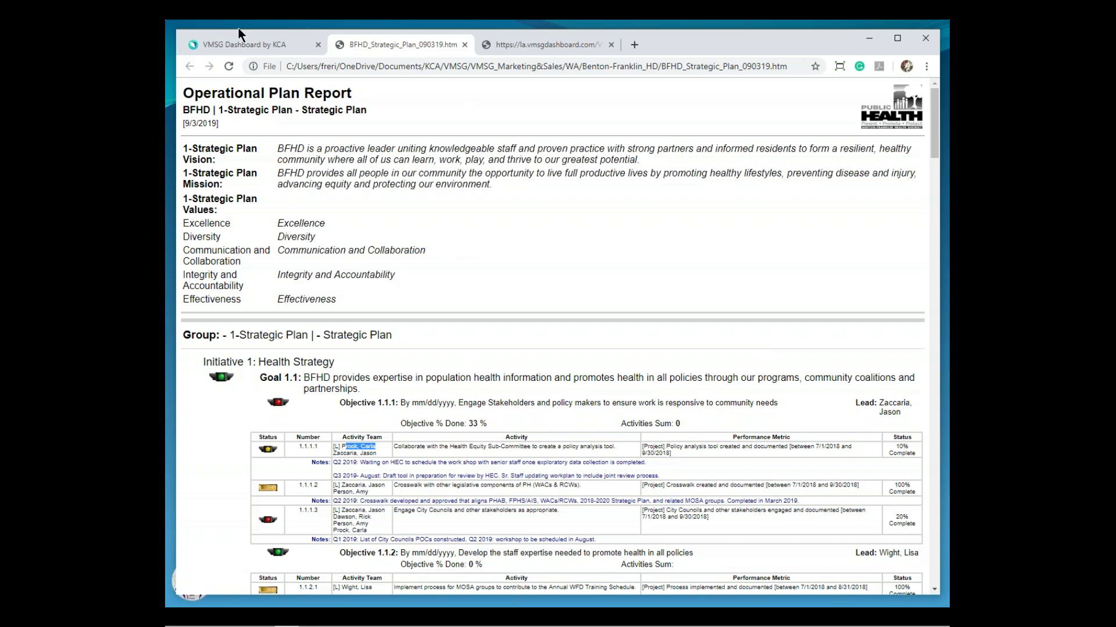
Step: Return to the dashboard and view the Quality initiative in BFHD's 1-Strategic Plan group
left_click(252, 43)
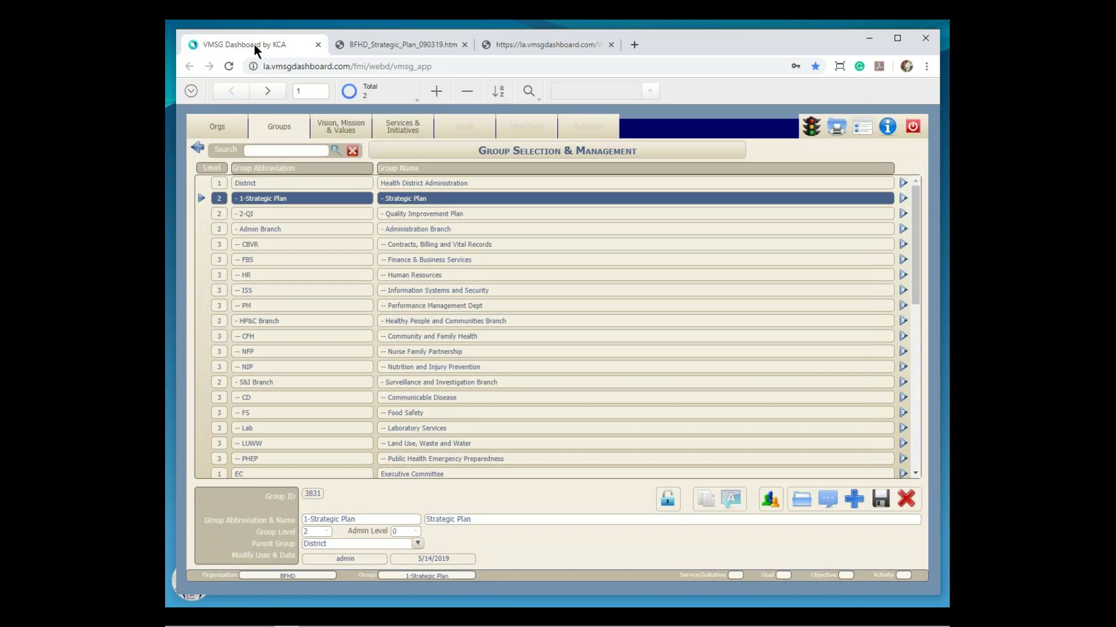
left_click(283, 216)
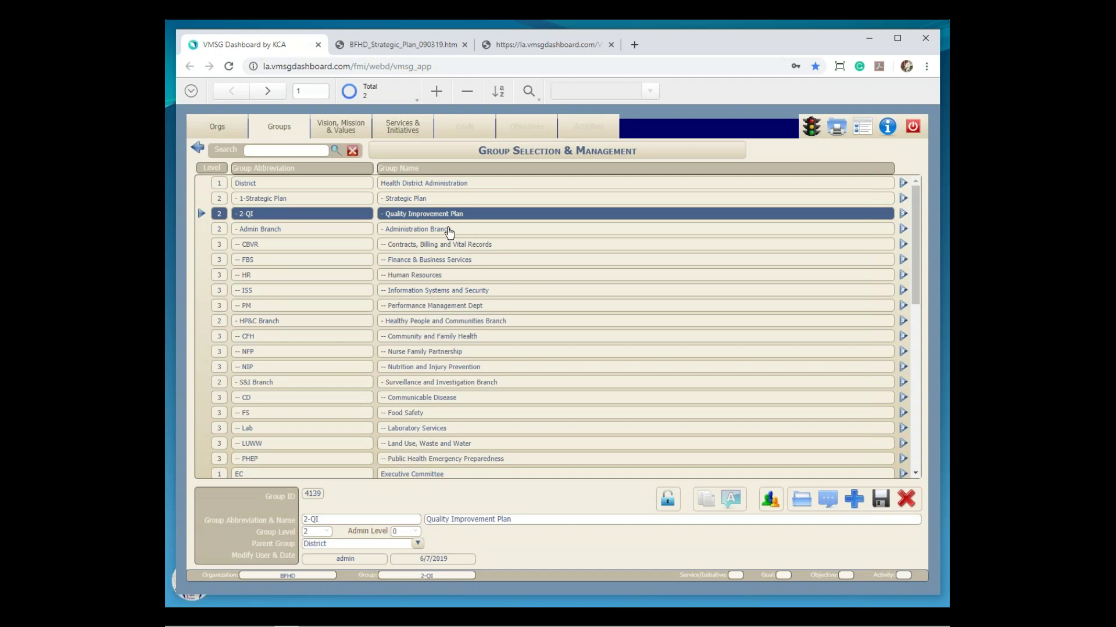
left_click(298, 201)
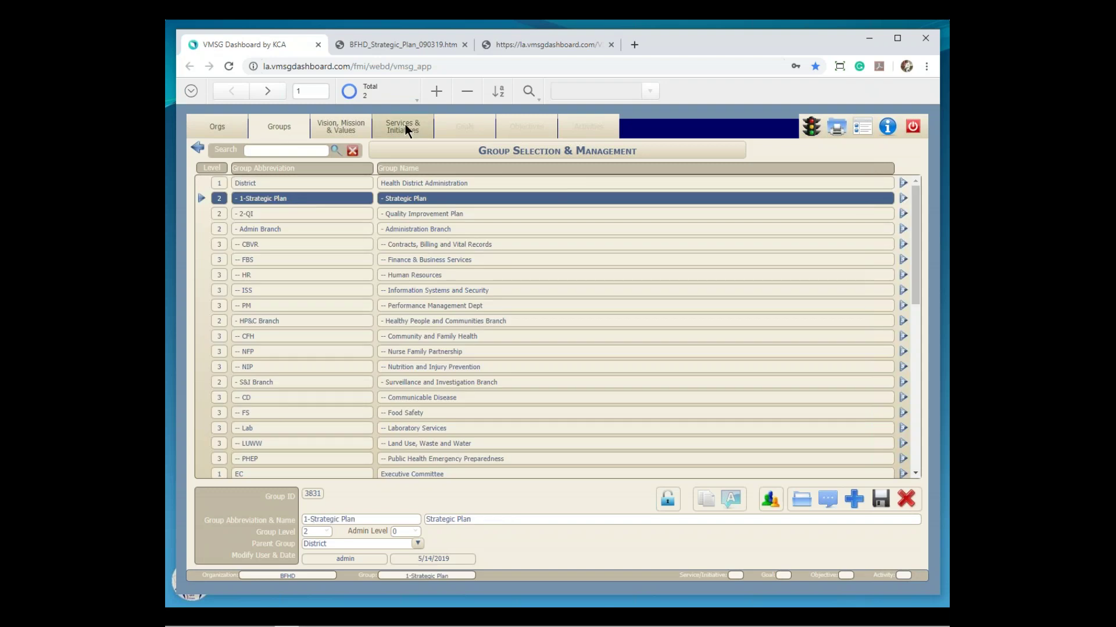
left_click(407, 123)
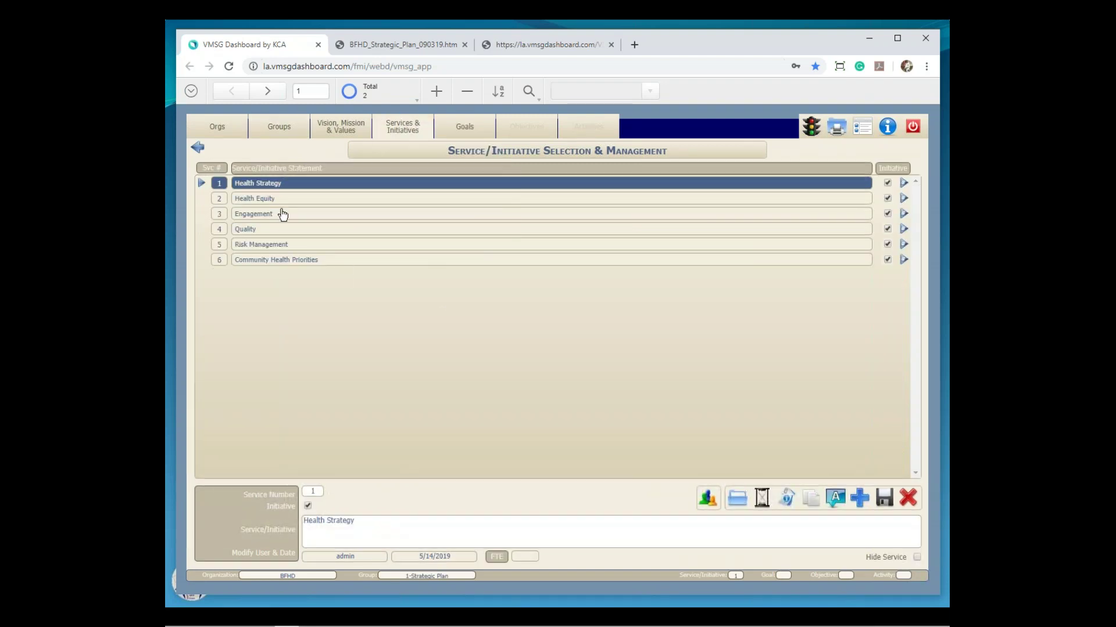
left_click(278, 230)
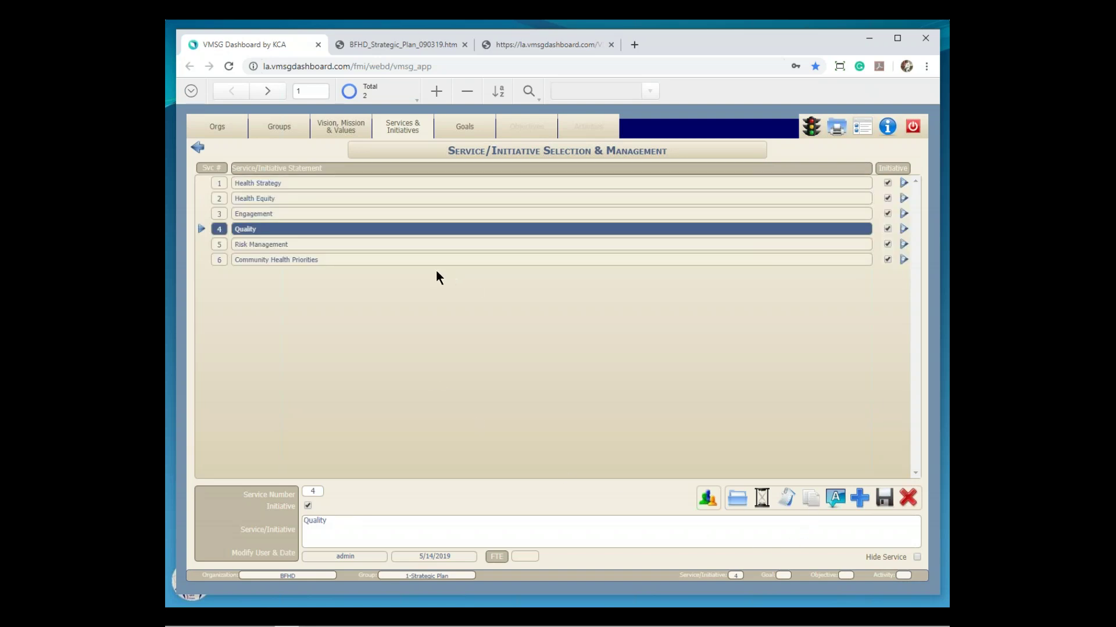
Step: Open the 2-QI group's services and initiatives, and look through BFHD's full list of groups
left_click(287, 125)
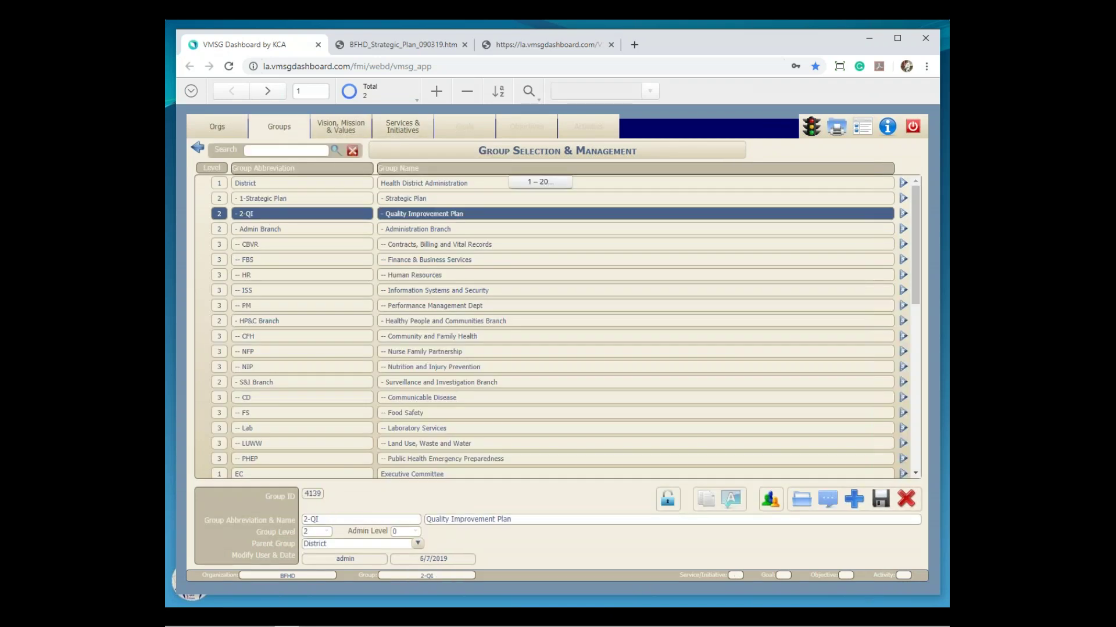
left_click(399, 126)
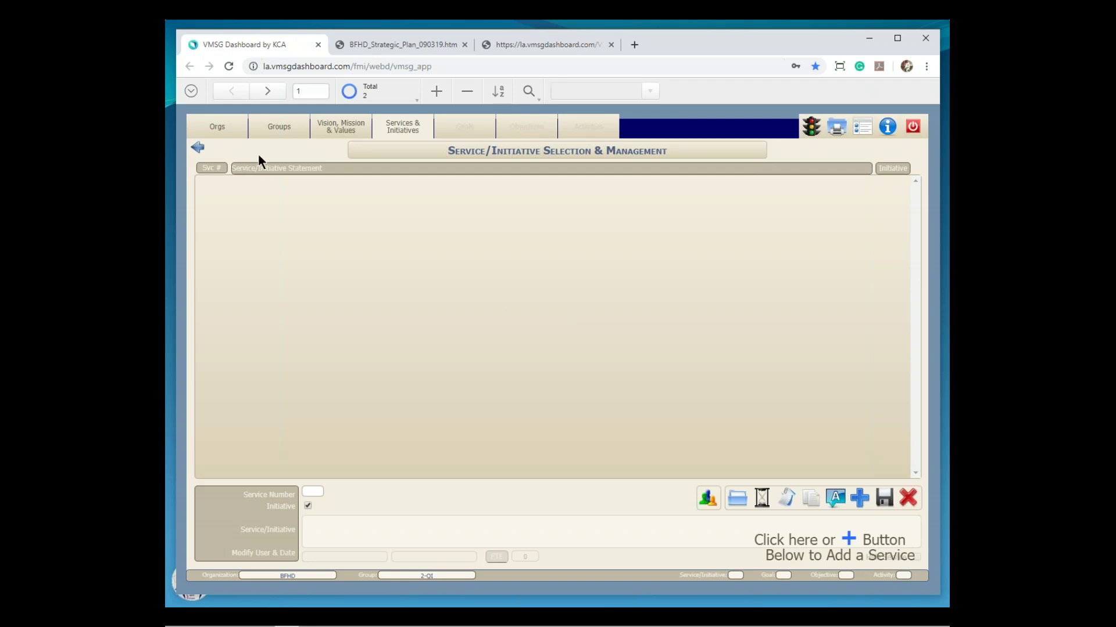
left_click(294, 127)
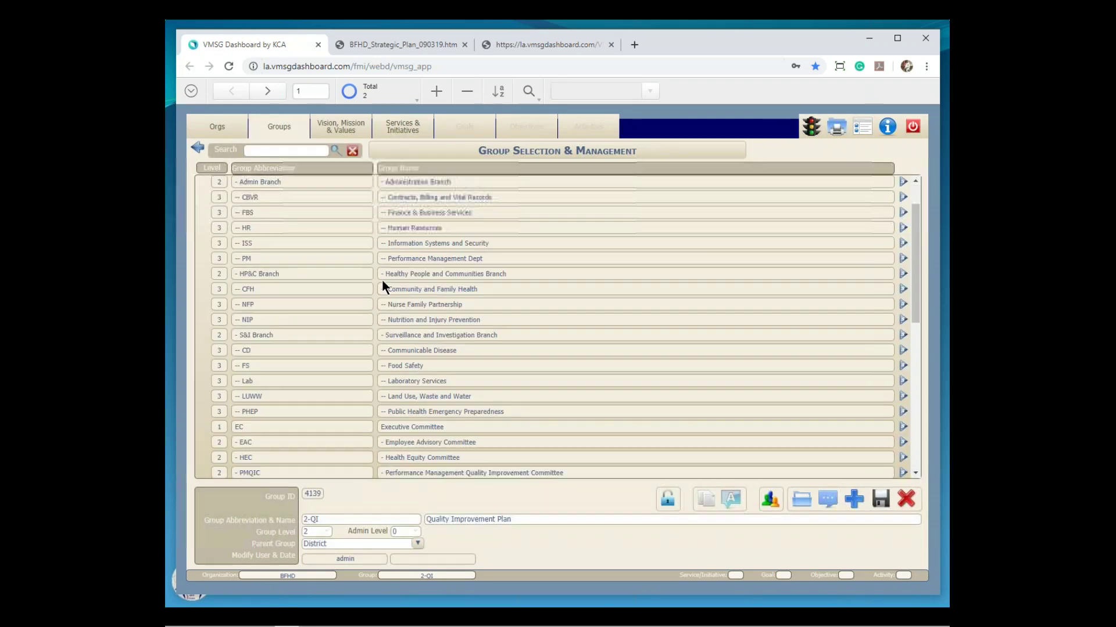
scroll(381, 283, "down", 5)
scroll(379, 282, "down", 2)
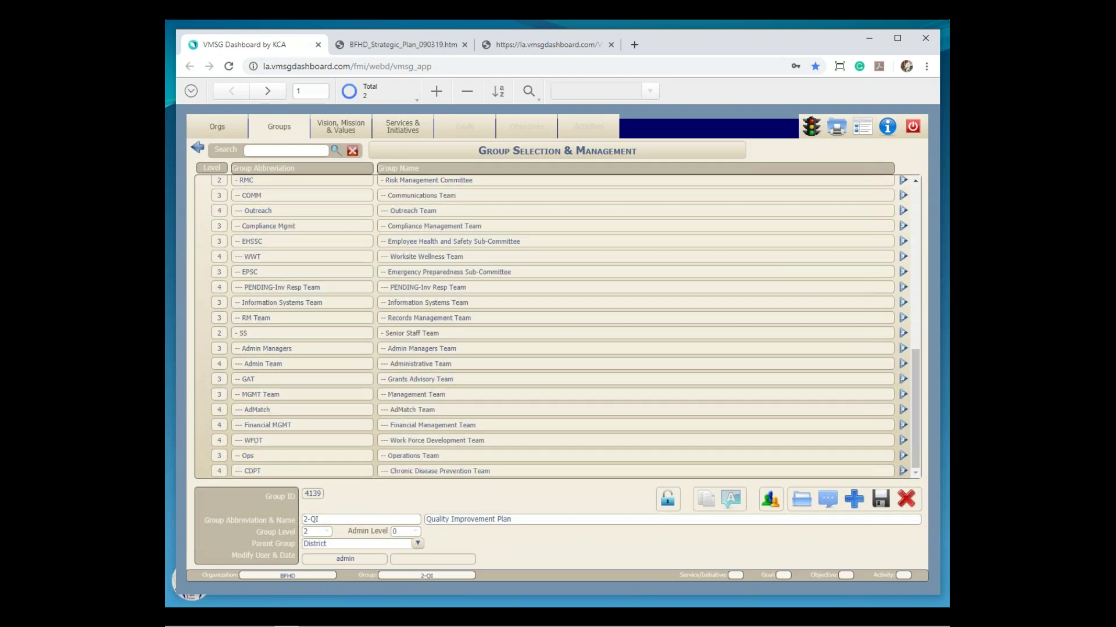
Step: Select the PHAB Re-Accreditation (version 1.5) group and open the objectives under the first goal of its Domain 1 service
scroll(366, 351, "up", 10)
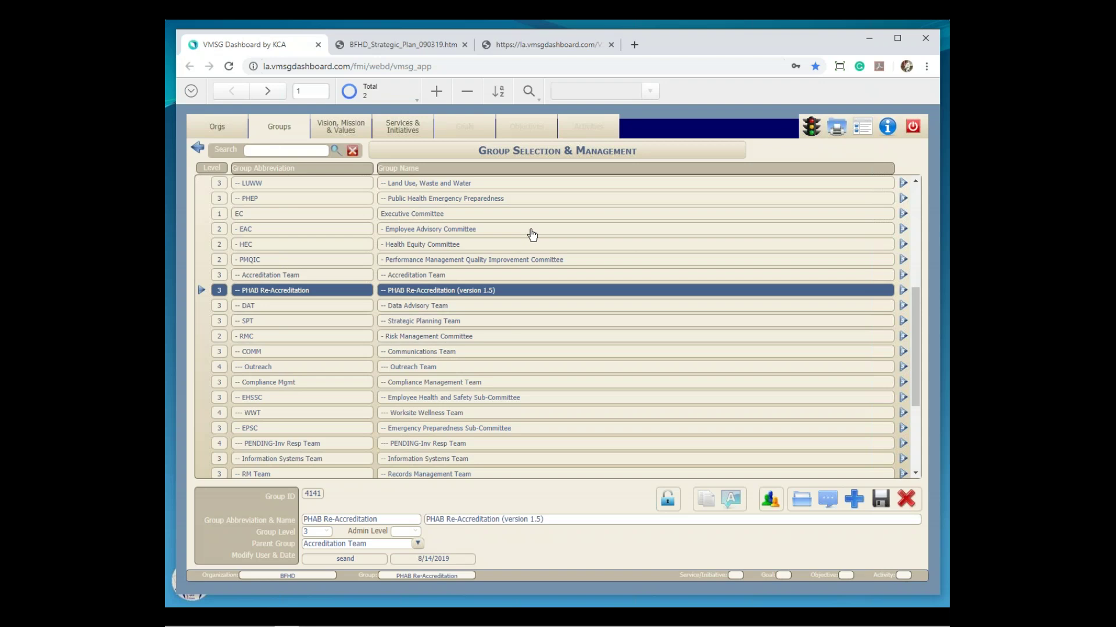
left_click(416, 129)
left_click(451, 199)
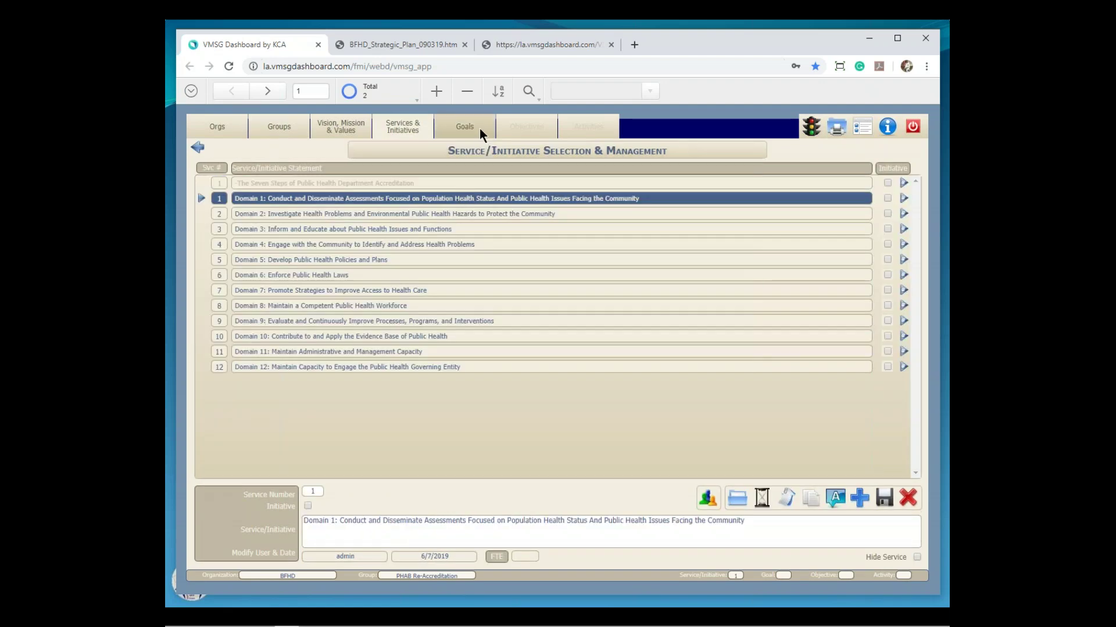
left_click(479, 128)
left_click(519, 129)
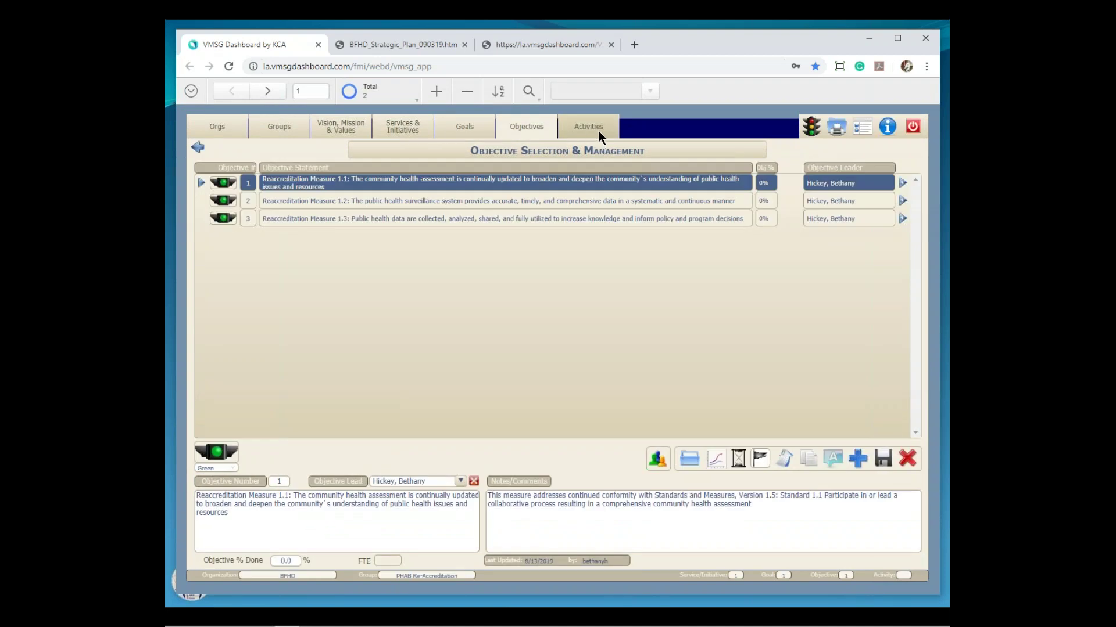
Step: Review activities 2, 3 and 4 under Reaccreditation Measure 1.1, and return to the objectives list
left_click(598, 131)
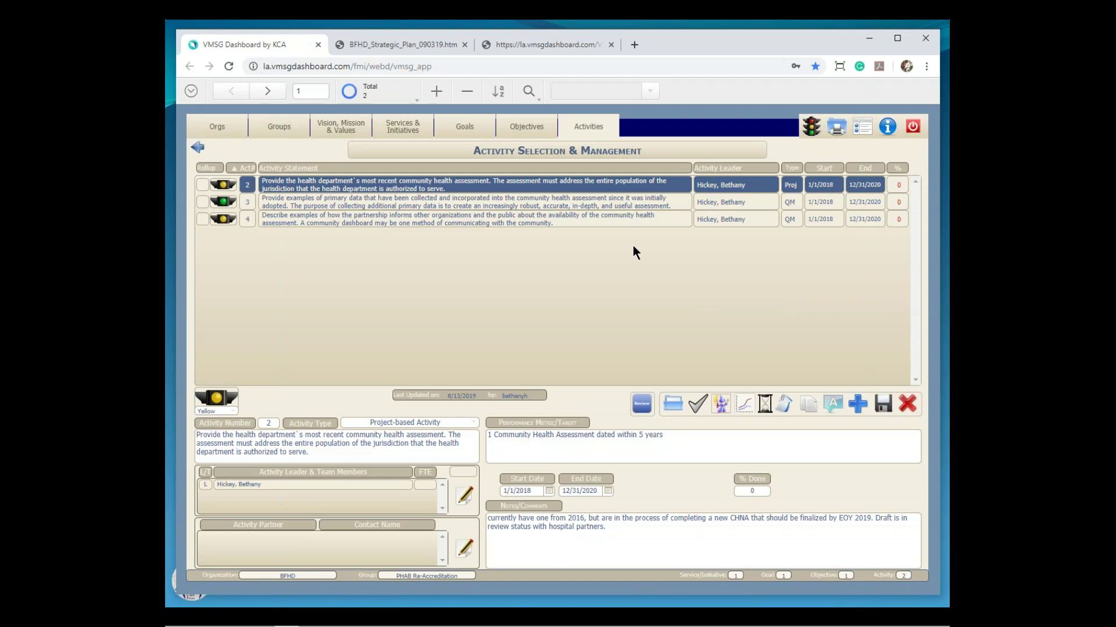
left_click(585, 201)
left_click(588, 220)
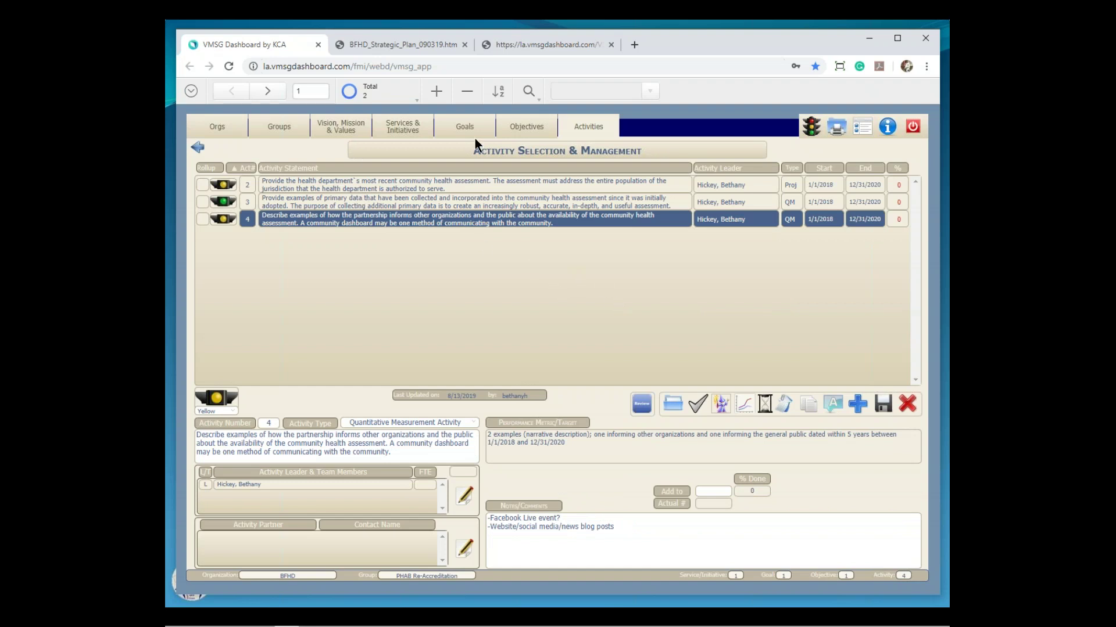
left_click(514, 130)
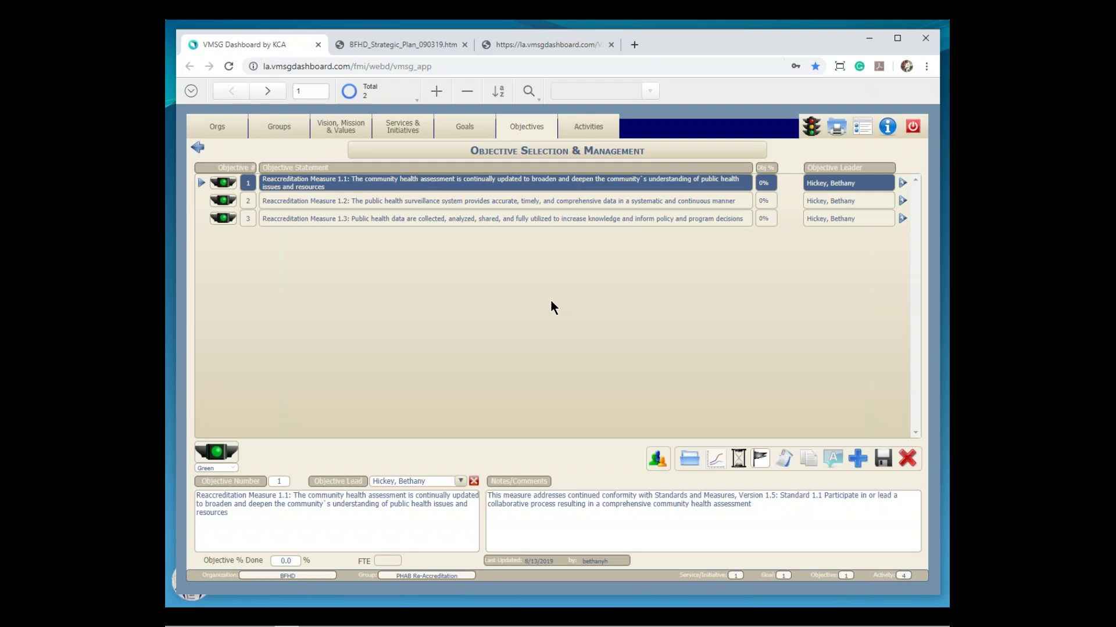
left_click(911, 123)
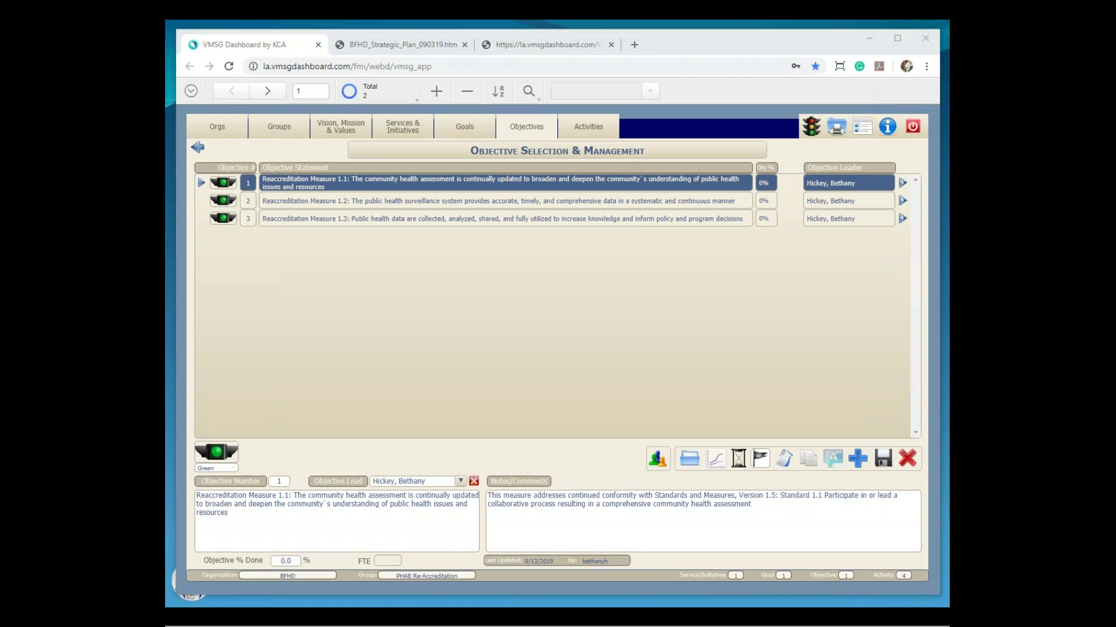